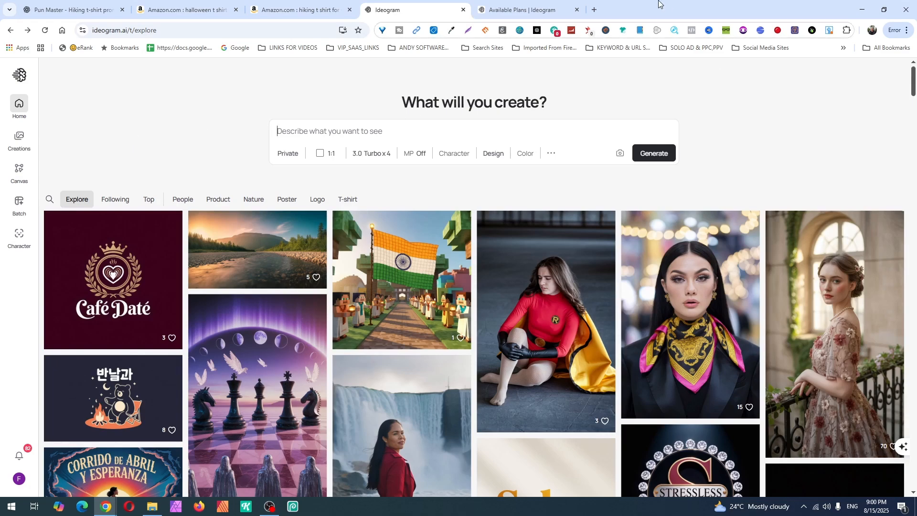
Examine the Available Plans page for plan pricing, features and tools, credit costs, and priority credit top-ups
left_click(515, 13)
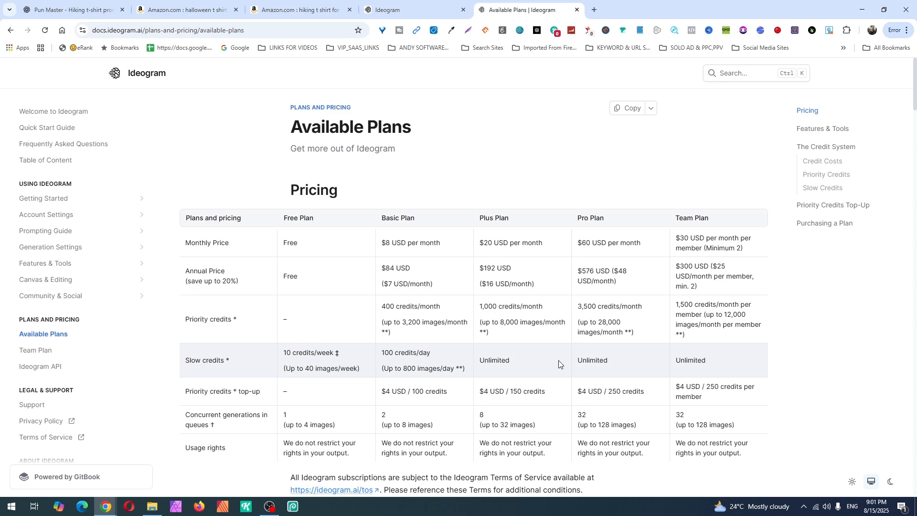
scroll(582, 409, "down", 3)
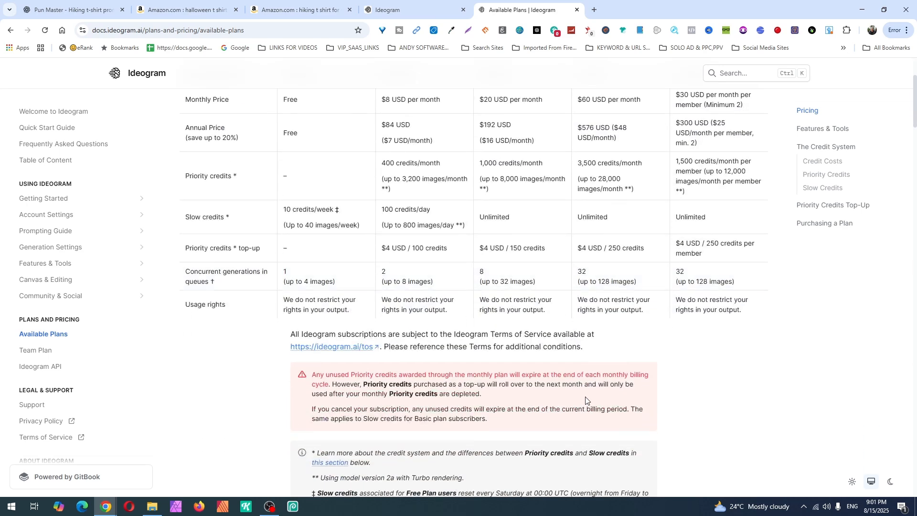
scroll(580, 318, "down", 4)
scroll(580, 318, "down", 7)
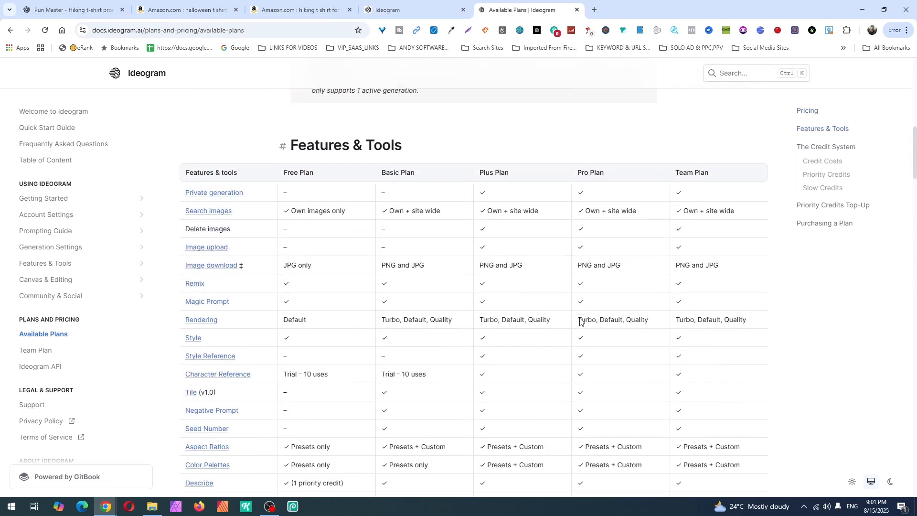
scroll(301, 220, "up", 1)
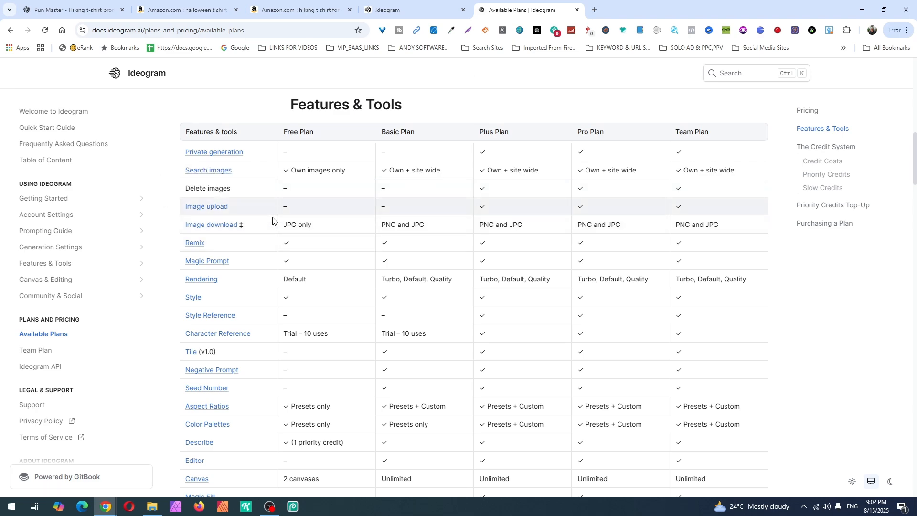
scroll(506, 303, "down", 5)
scroll(588, 291, "down", 8)
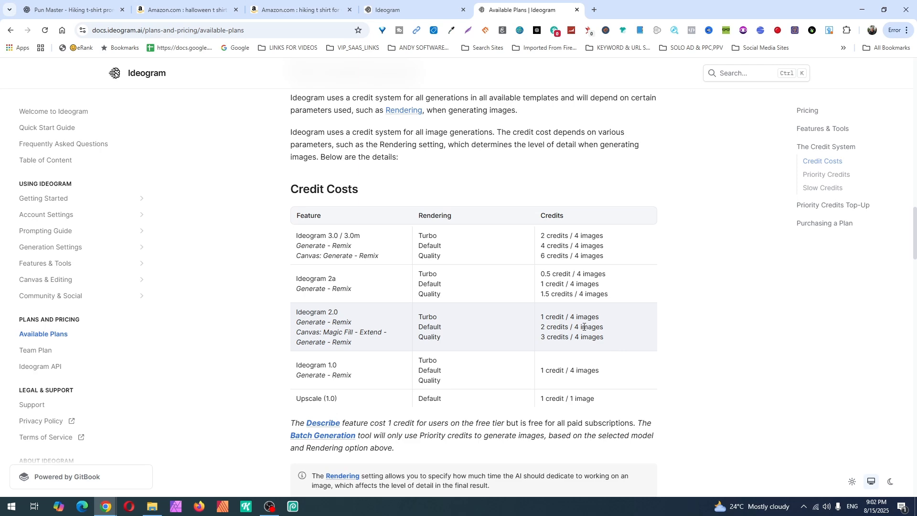
scroll(616, 336, "down", 10)
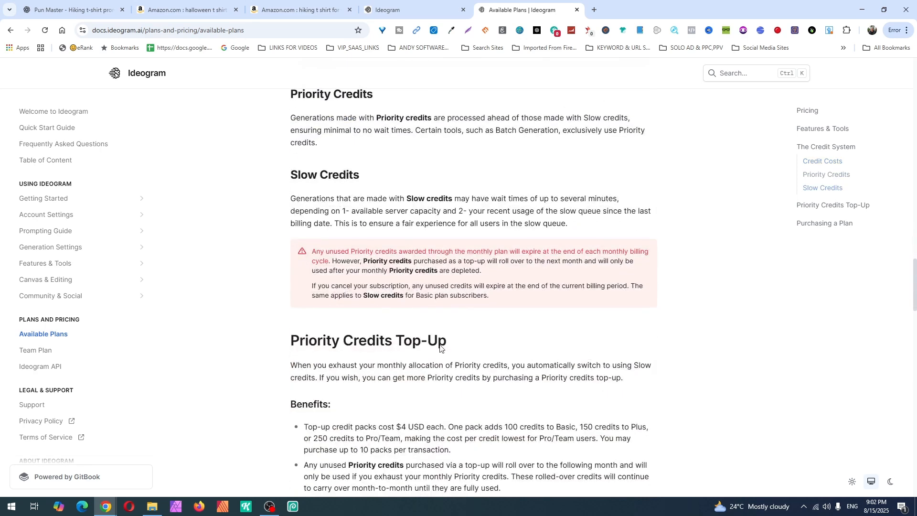
scroll(430, 335, "up", 3)
scroll(375, 321, "down", 3)
Return to the Ideogram home page, try Public visibility for generations, and restore Private
left_click(417, 9)
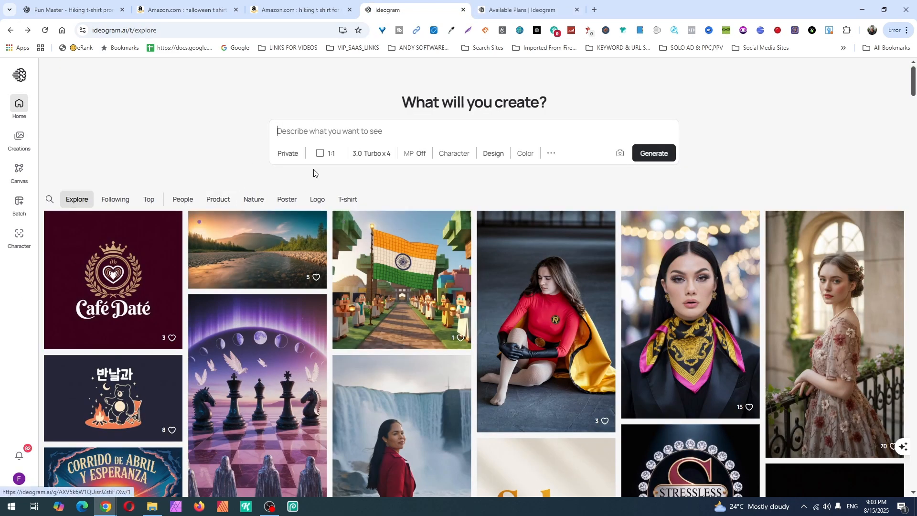
left_click(287, 156)
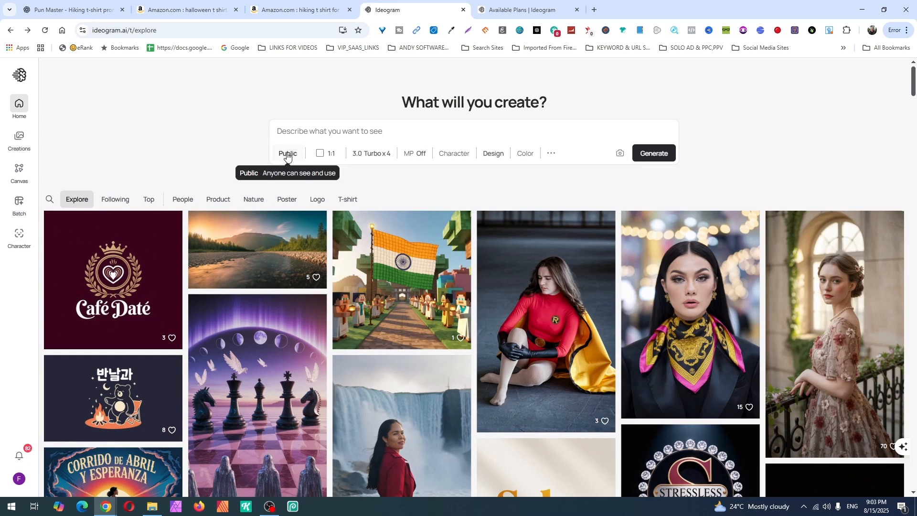
left_click(287, 156)
Try a 3:4 aspect ratio for the image and restore 1:1 (Square)
left_click(328, 153)
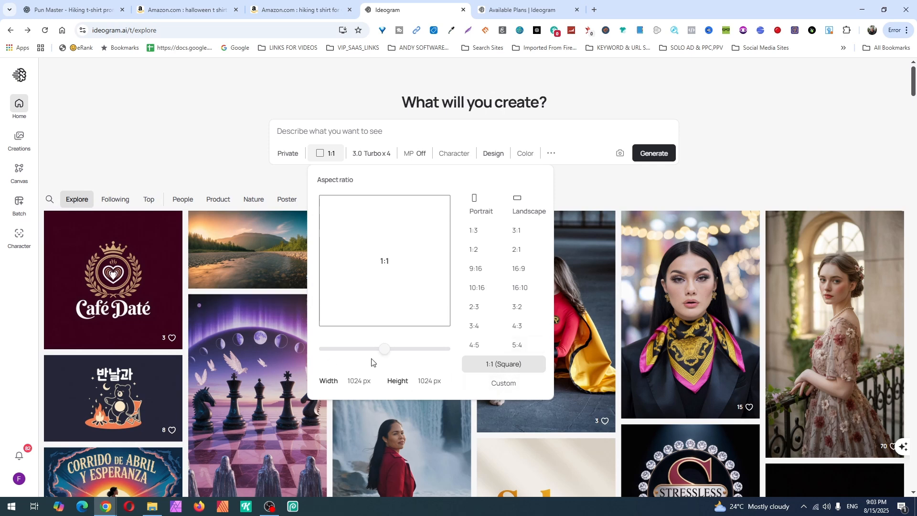
left_click_drag(382, 352, 365, 356)
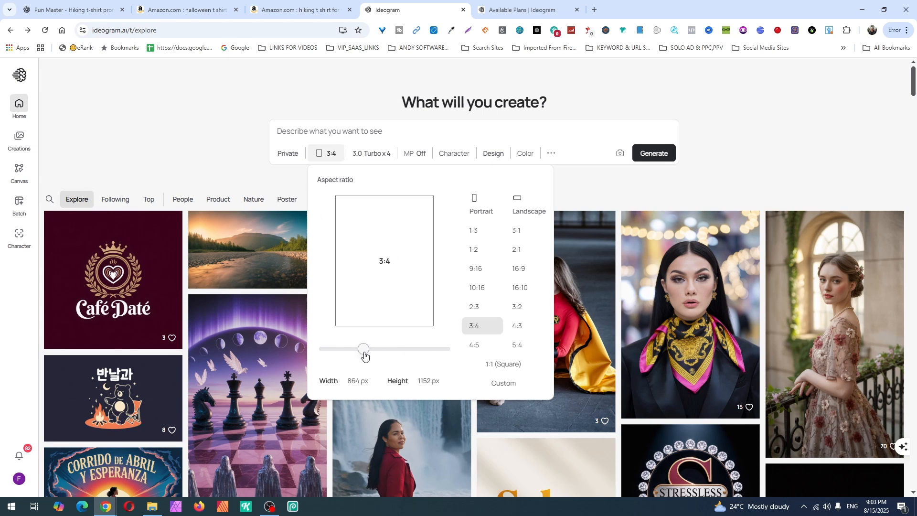
left_click(514, 366)
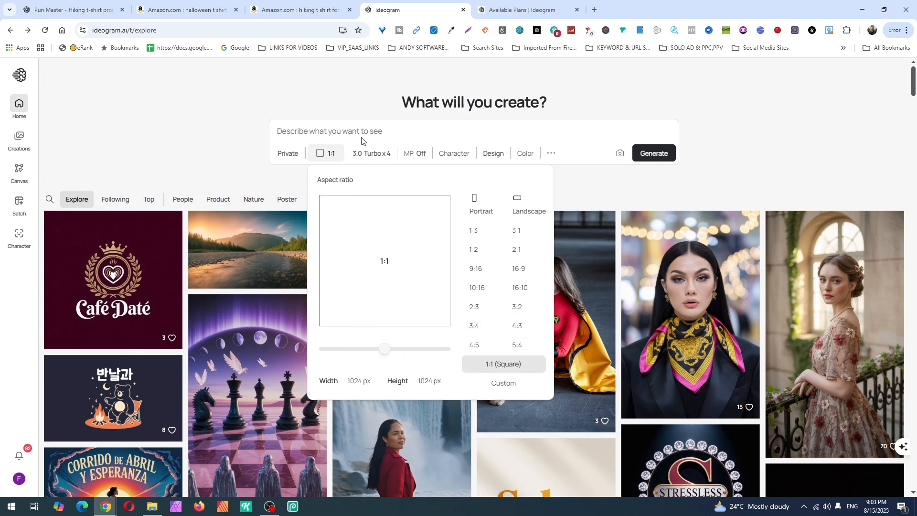
Set the number of images to 1 and compare the credit cost of Turbo and Quality render speeds
left_click(369, 154)
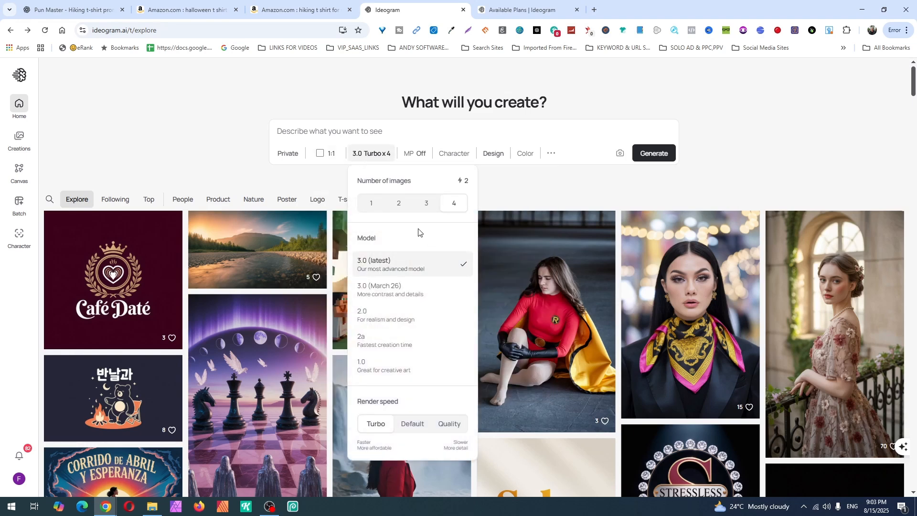
left_click(370, 205)
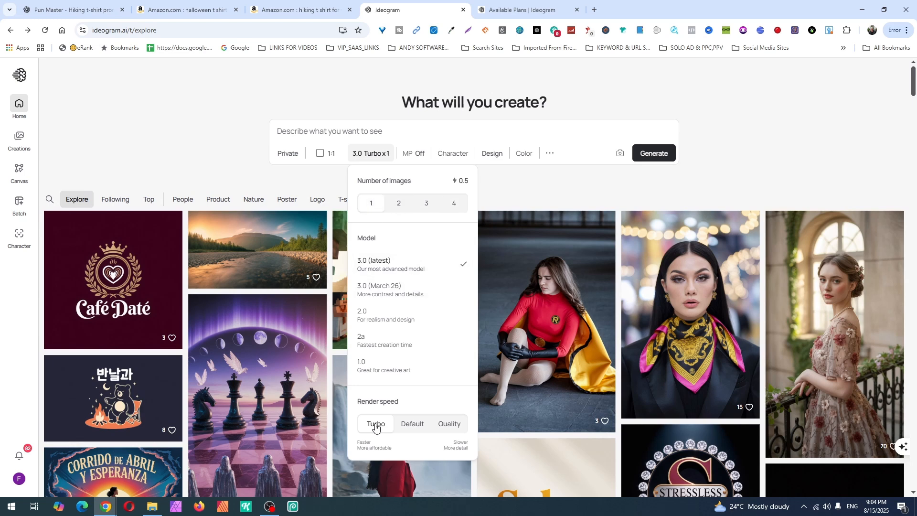
mouse_move(465, 183)
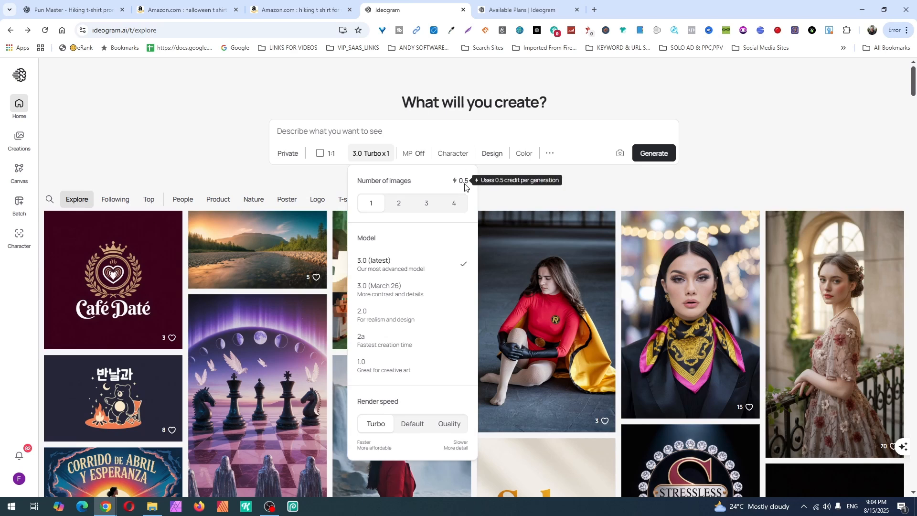
left_click(450, 429)
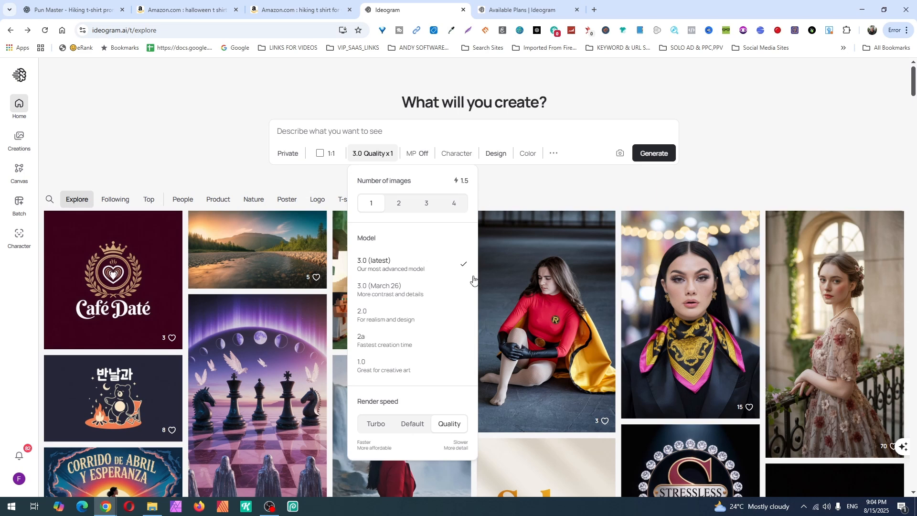
mouse_move(466, 184)
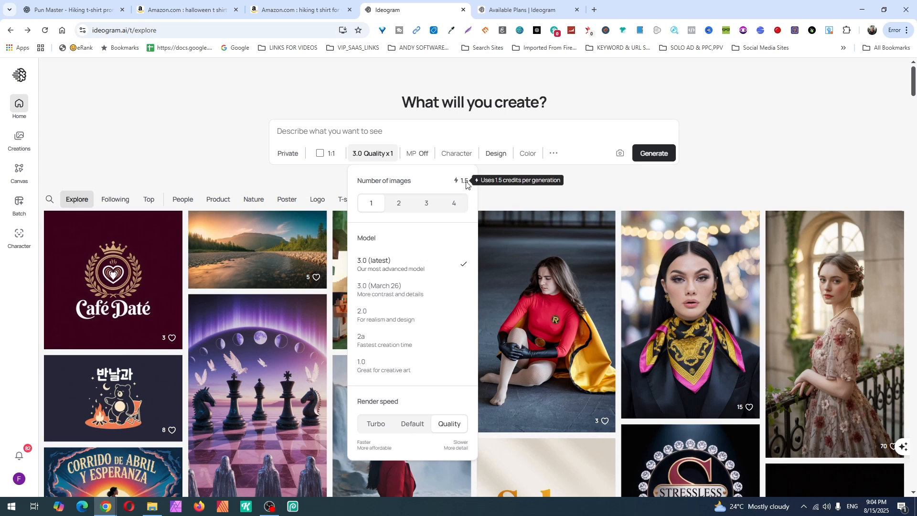
Try four images with the 3.0 (March 26) model at Turbo speed and the 2.0 model at Default and Quality speeds
left_click(383, 289)
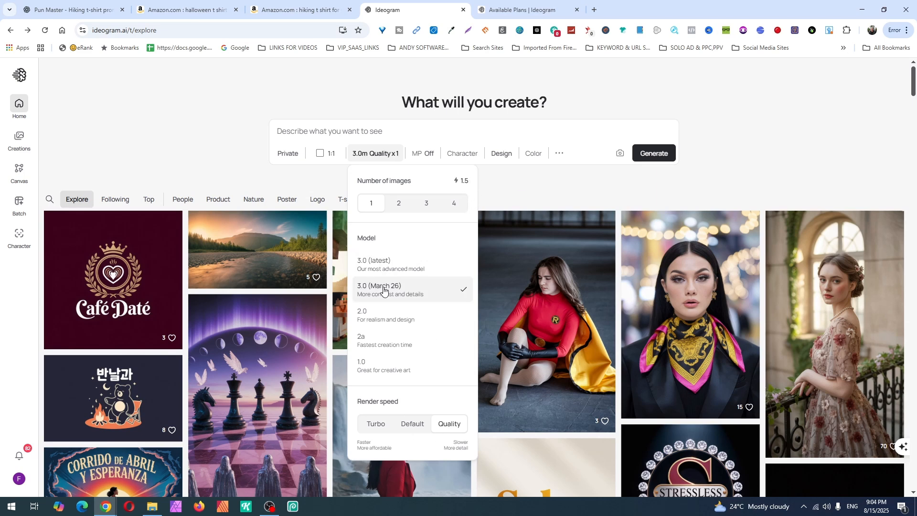
left_click(456, 203)
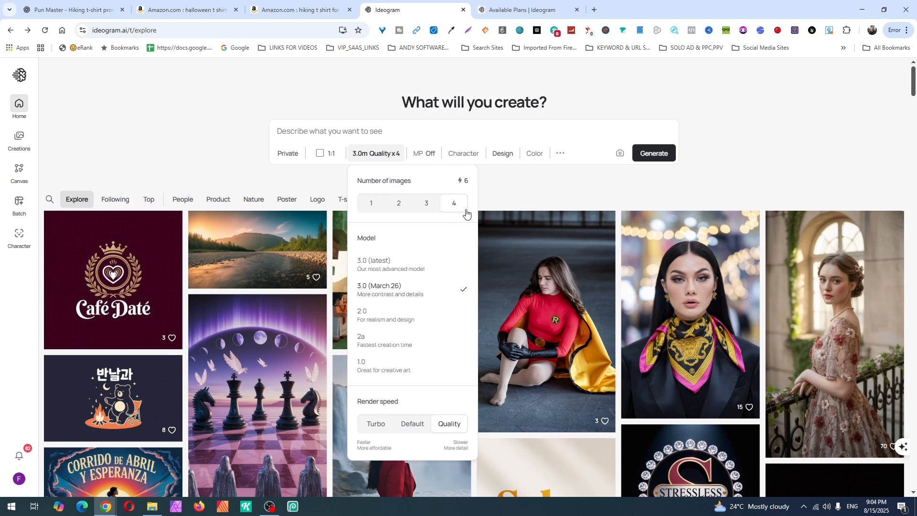
left_click(375, 424)
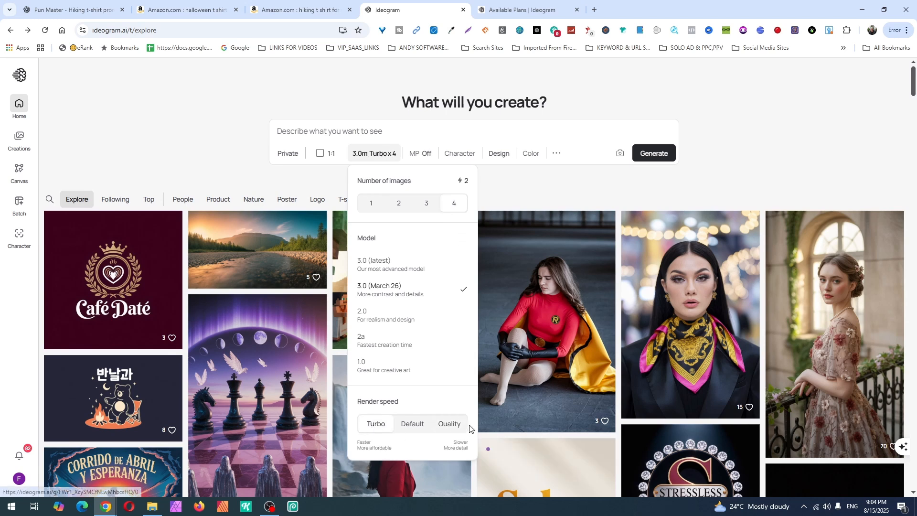
left_click(386, 316)
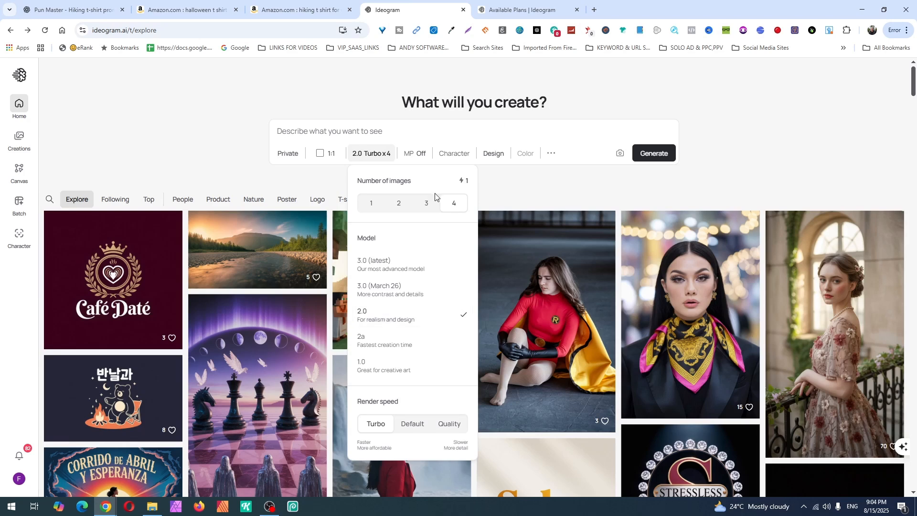
left_click(412, 423)
left_click(440, 428)
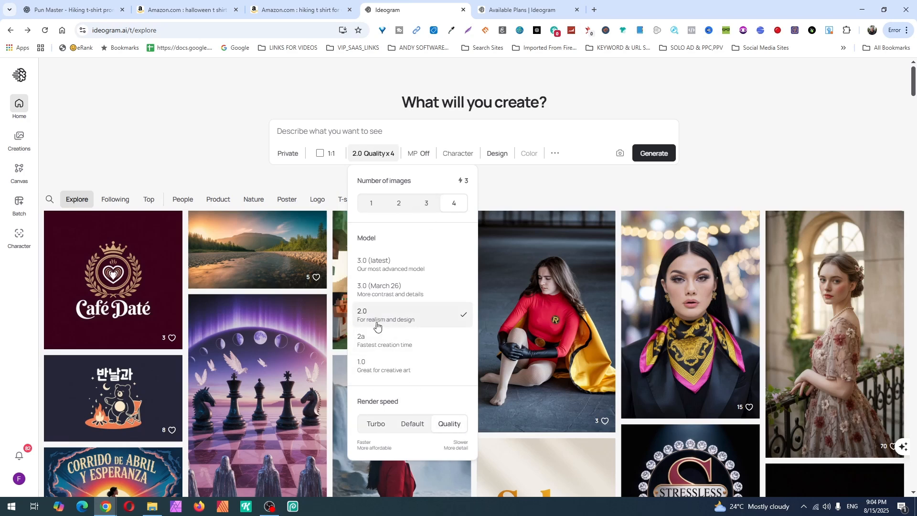
Select the 2a model and set the number of images to 1
left_click(382, 340)
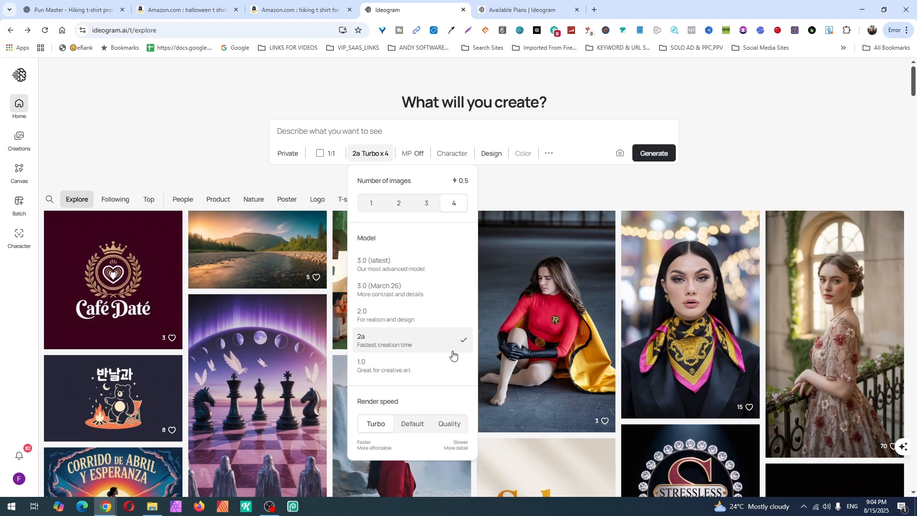
left_click(367, 203)
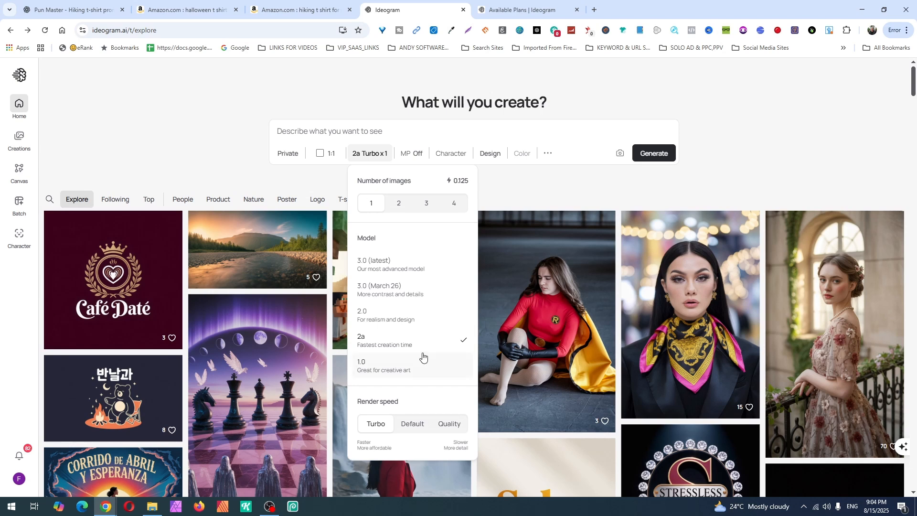
Look over the Magic Prompt, Character, and style options of the prompt box
left_click(409, 157)
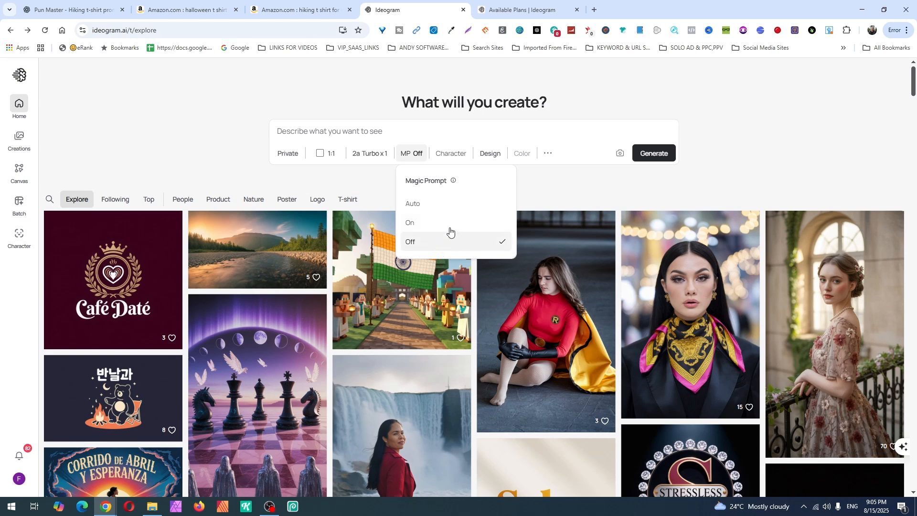
left_click(452, 152)
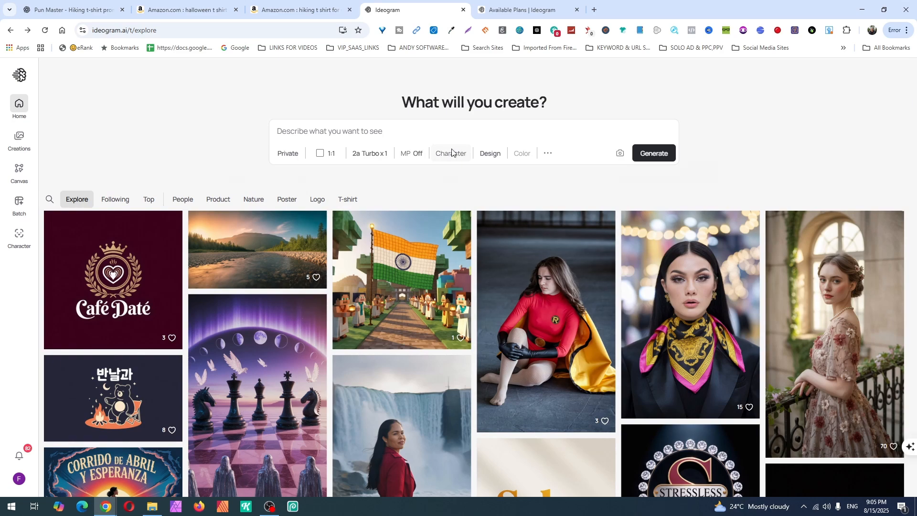
left_click(704, 94)
left_click(490, 154)
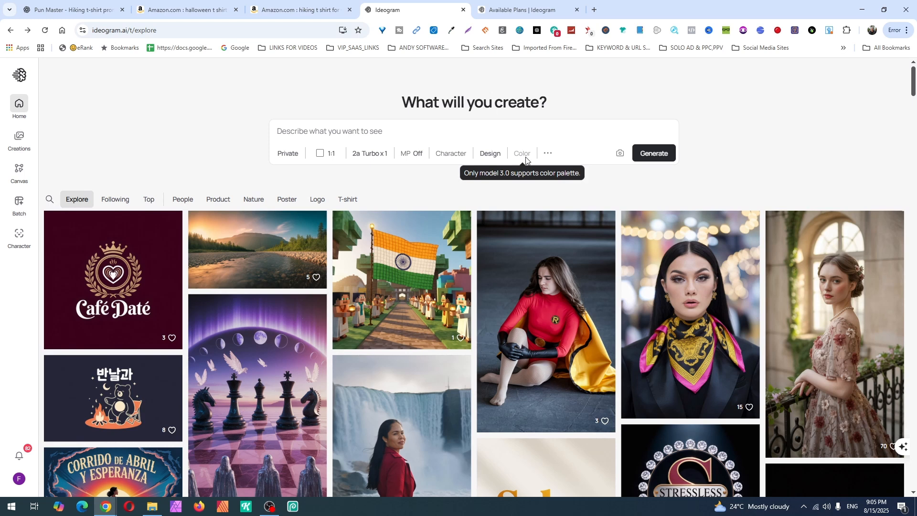
Switch the model to 3.0 (latest) and view the available styles and color palettes
left_click(369, 153)
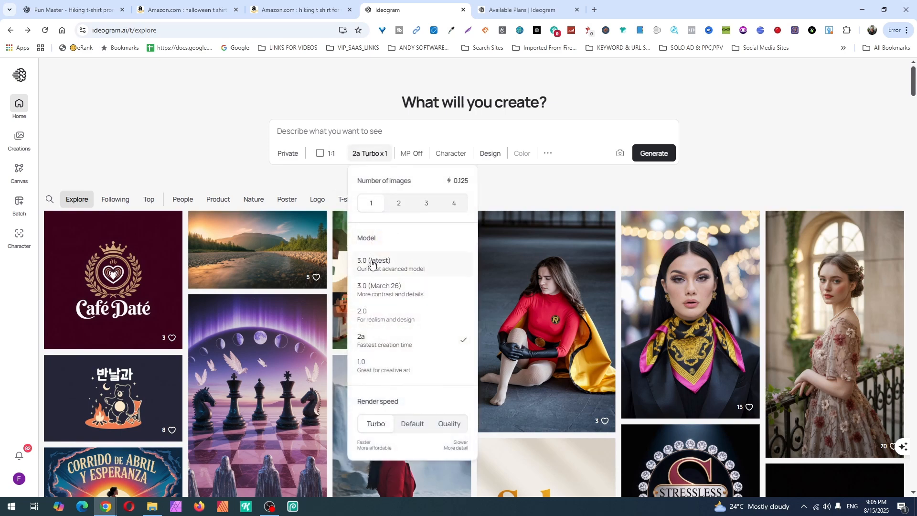
left_click(463, 263)
left_click(490, 155)
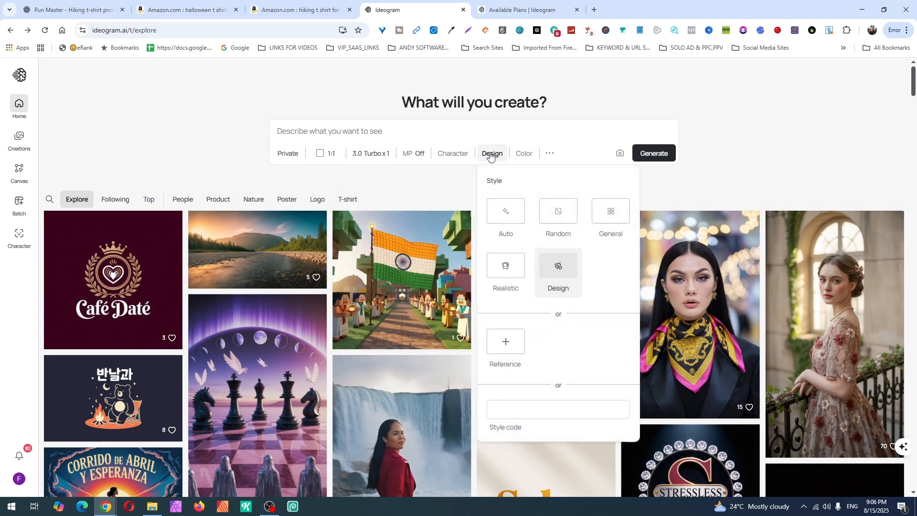
left_click(522, 154)
left_click(525, 155)
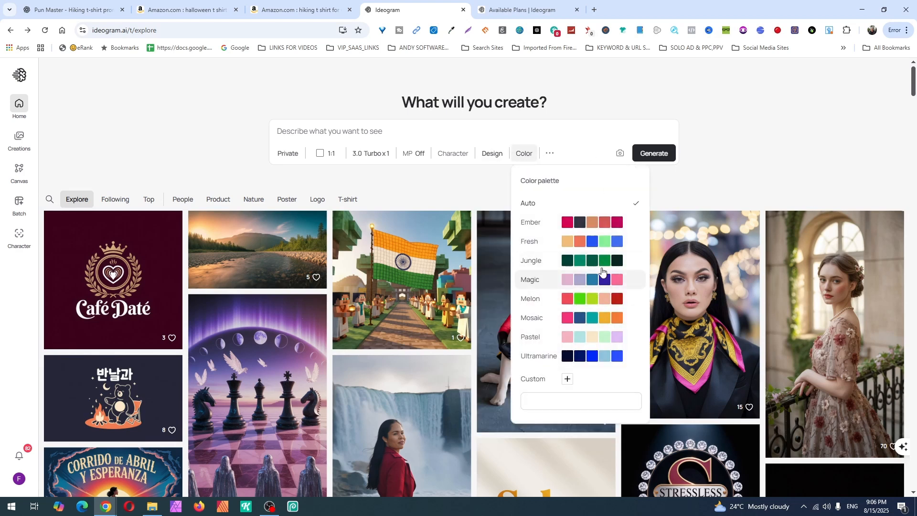
View the additional settings for tile, seed number, and negative prompt, and close them
left_click(547, 154)
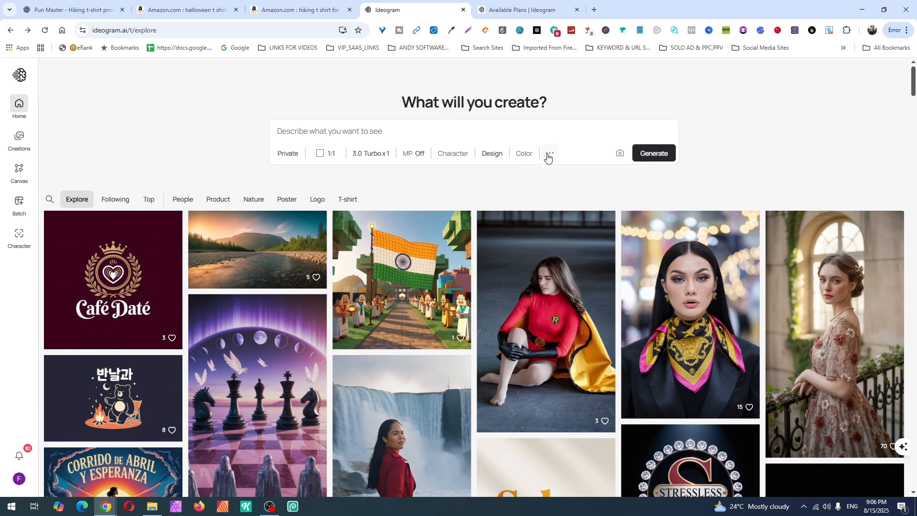
left_click(549, 154)
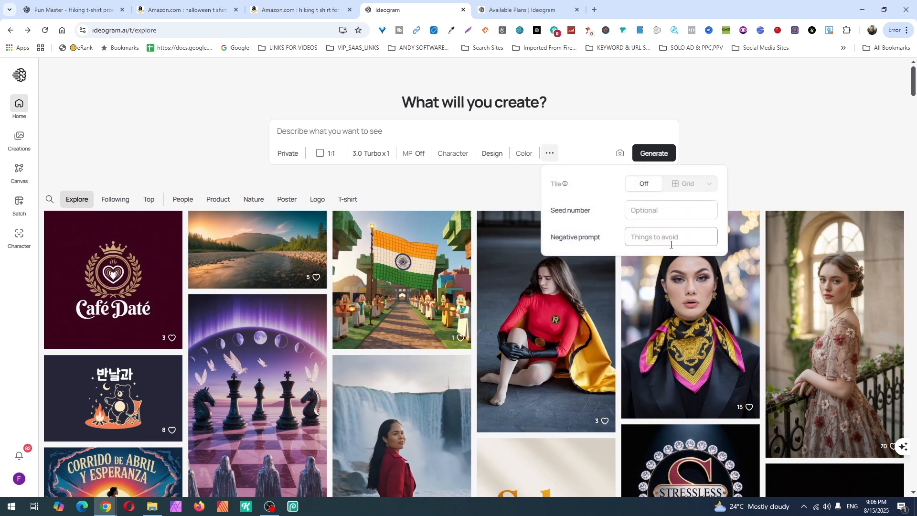
left_click(588, 135)
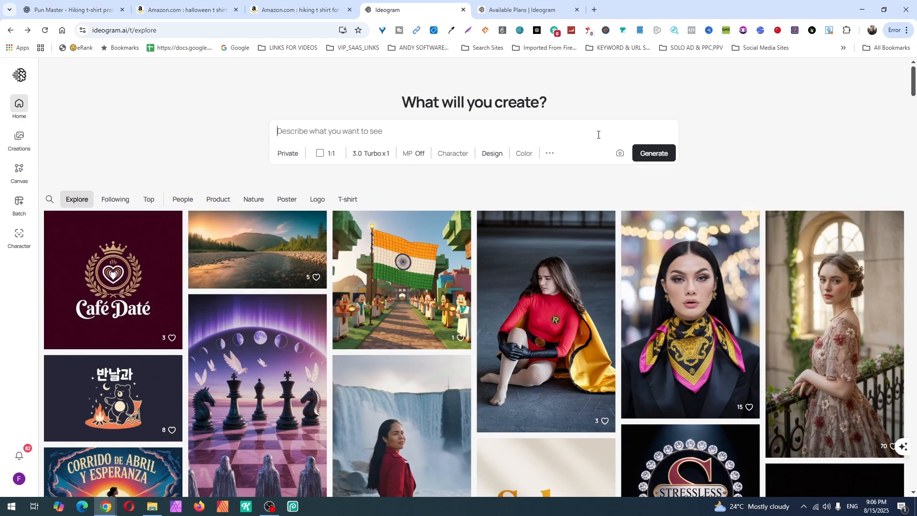
Upload an image to view its reference and editing options, and close the image dialog
left_click(620, 154)
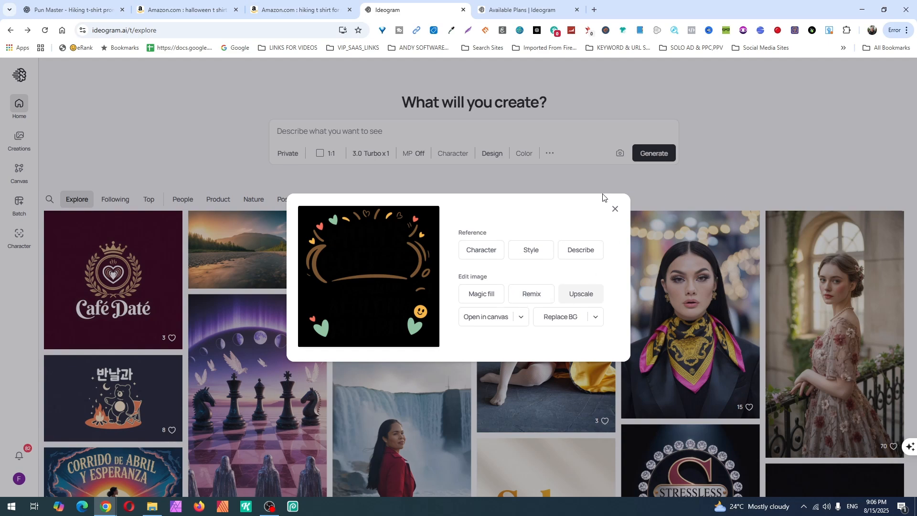
left_click(615, 209)
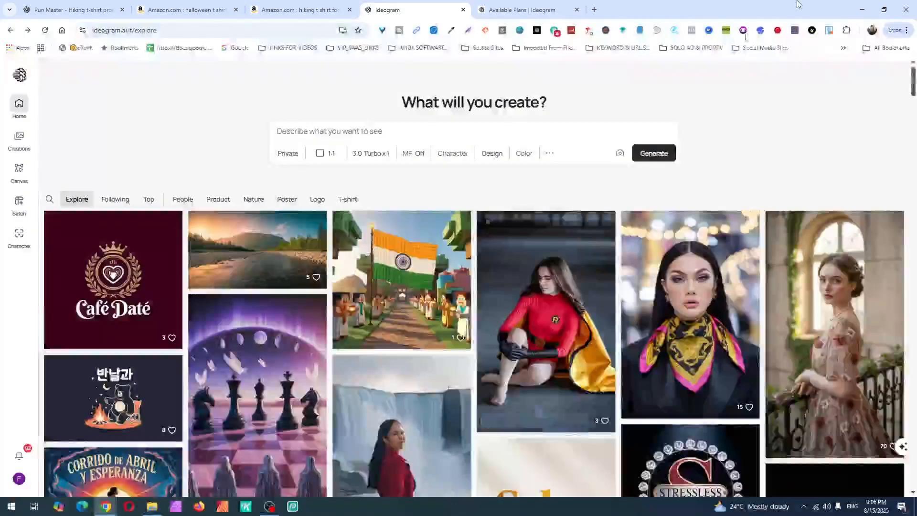
Switch to the Amazon search results for "halloween t shirt for women"
left_click(523, 10)
left_click(183, 10)
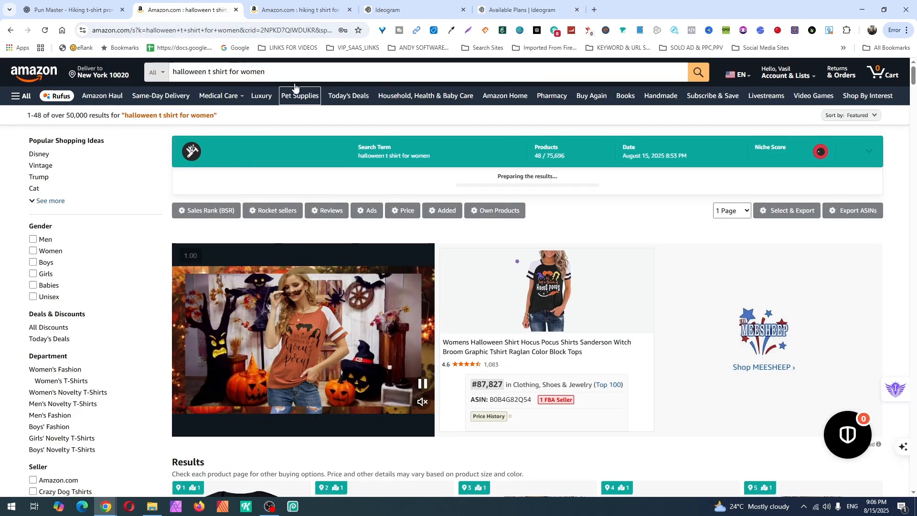
Switch to the "hiking t shirt for women" Amazon results and find the blue "Hike More Worry Less" shirt
left_click(317, 9)
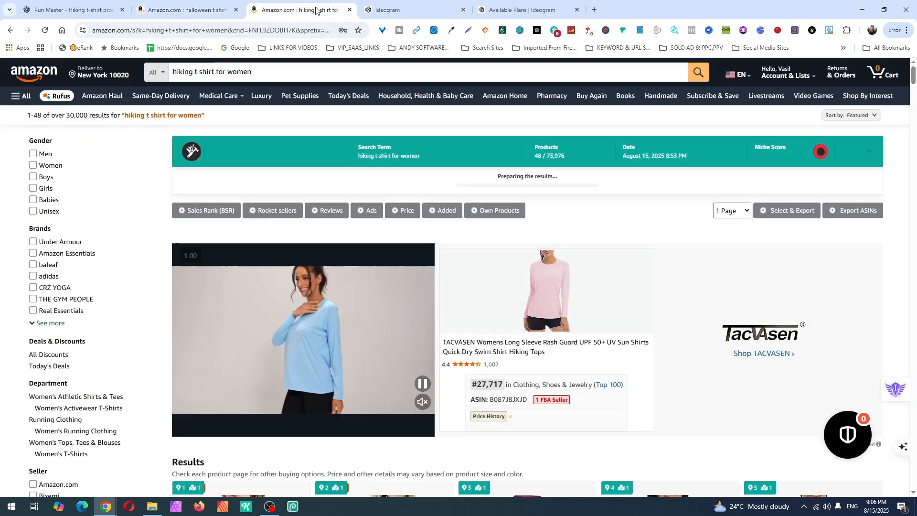
scroll(438, 249, "down", 15)
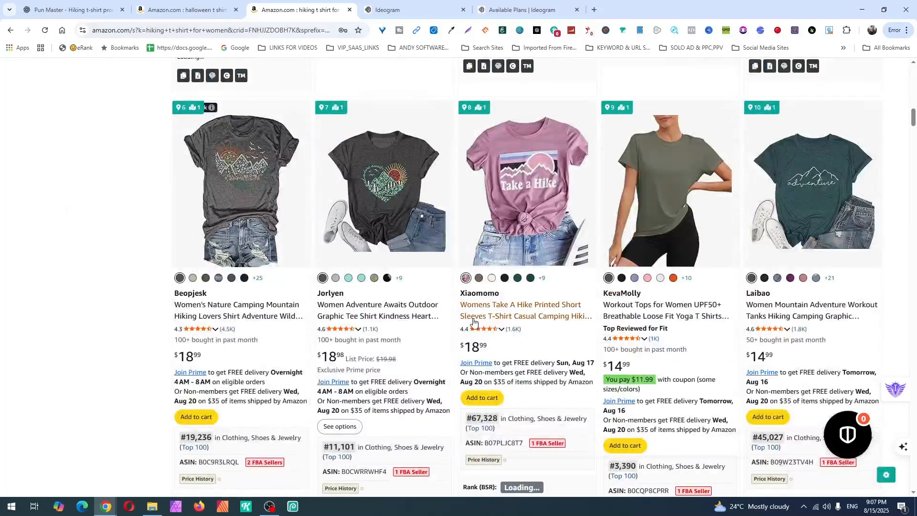
scroll(473, 321, "down", 8)
scroll(473, 320, "down", 16)
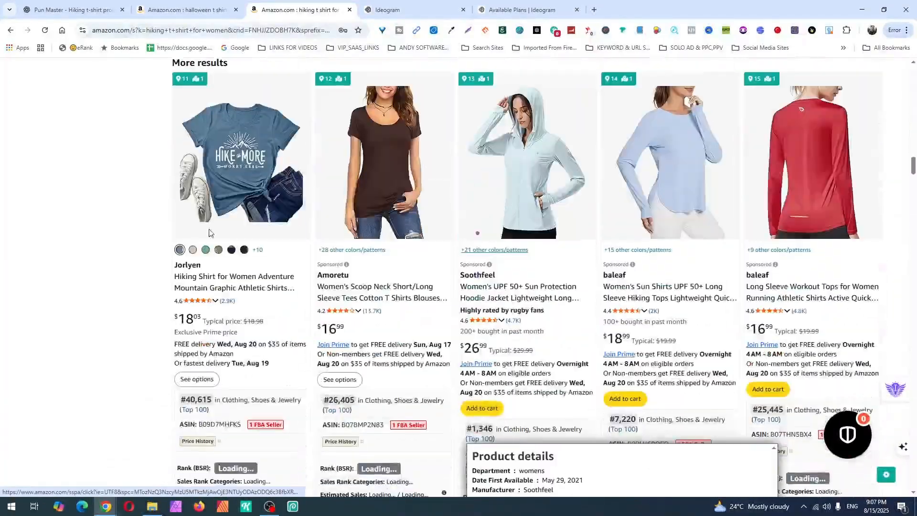
mouse_move(241, 155)
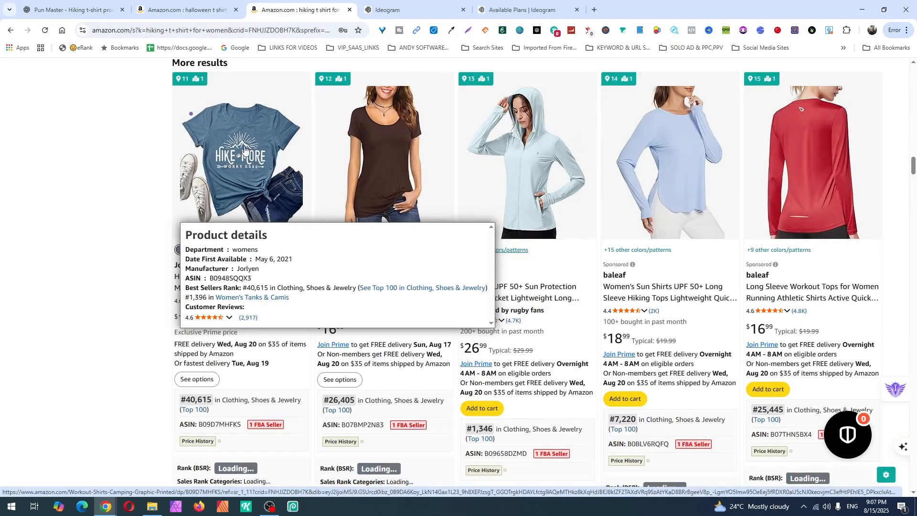
Open the YT_Videos folder in File Explorer
left_click(150, 510)
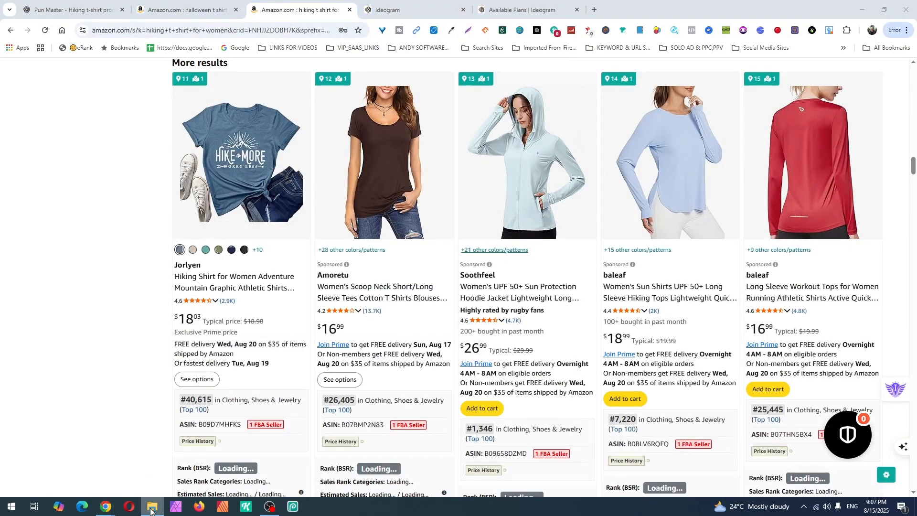
right_click(150, 510)
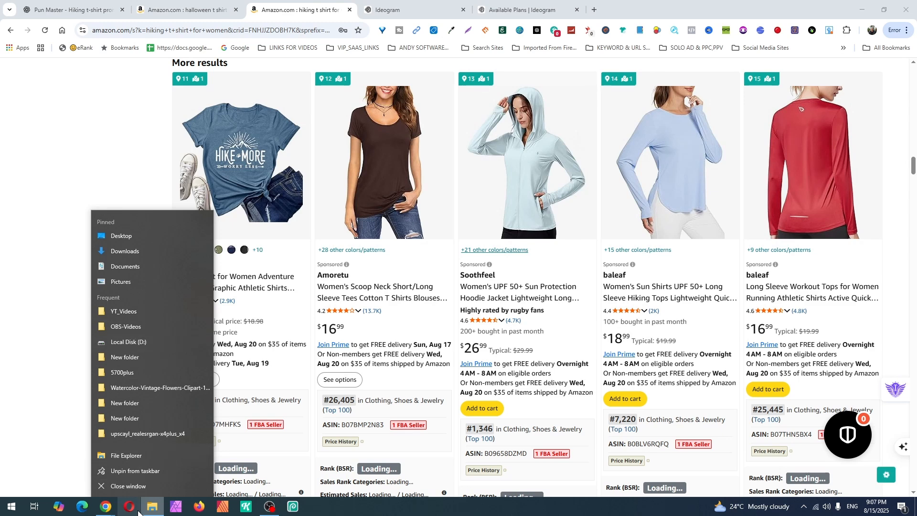
left_click(125, 311)
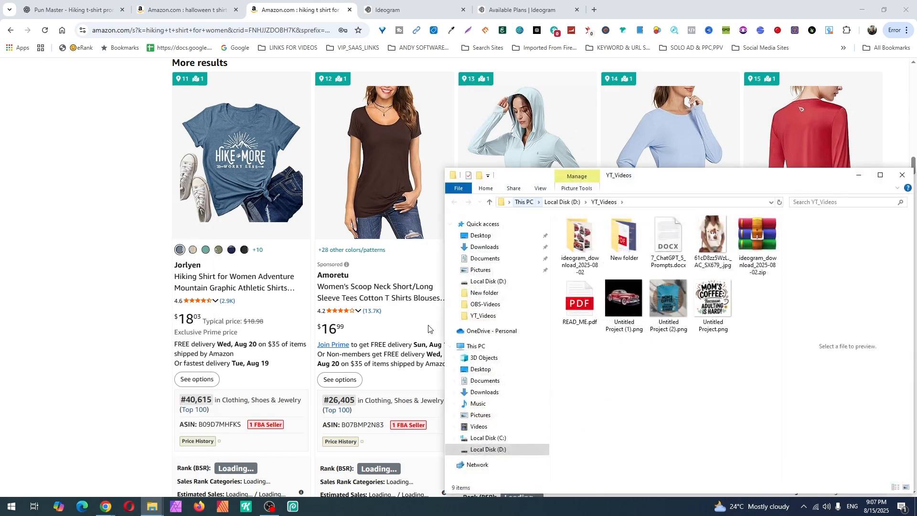
Open the blue "Hike More Worry Less" listing, reduce the browser window, and copy the product image into the YT_Videos folder
left_click(242, 150)
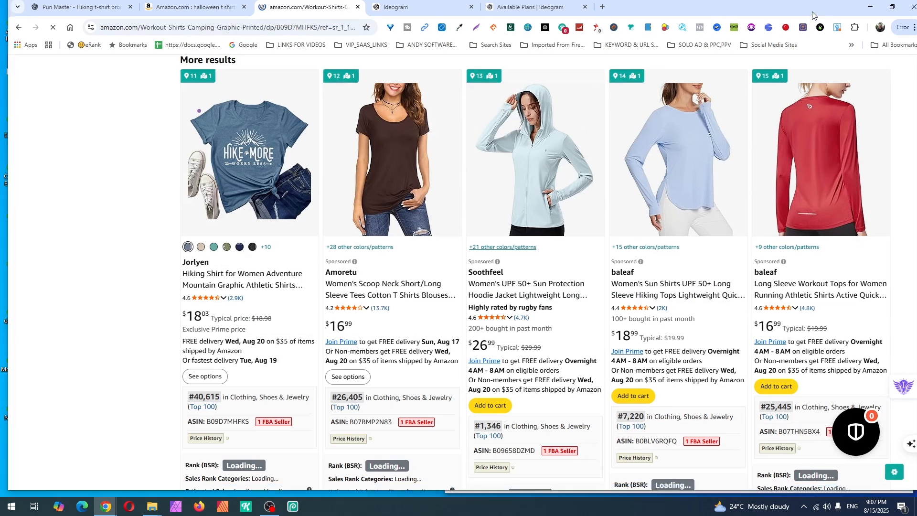
double_click(812, 11)
left_click_drag(160, 277, 743, 382)
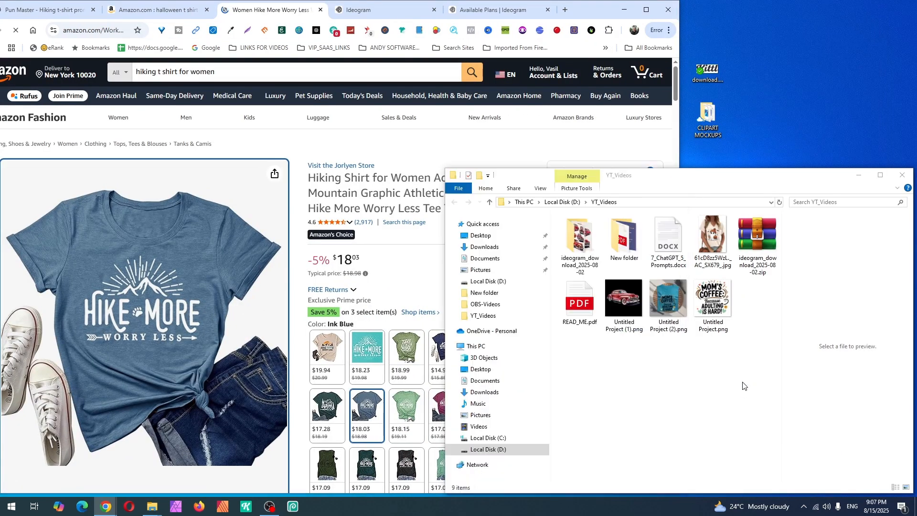
Save the listing's product image as a JPEG in YT_Videos through the Save As dialog, and widen the browser window
left_click(179, 277)
right_click(179, 277)
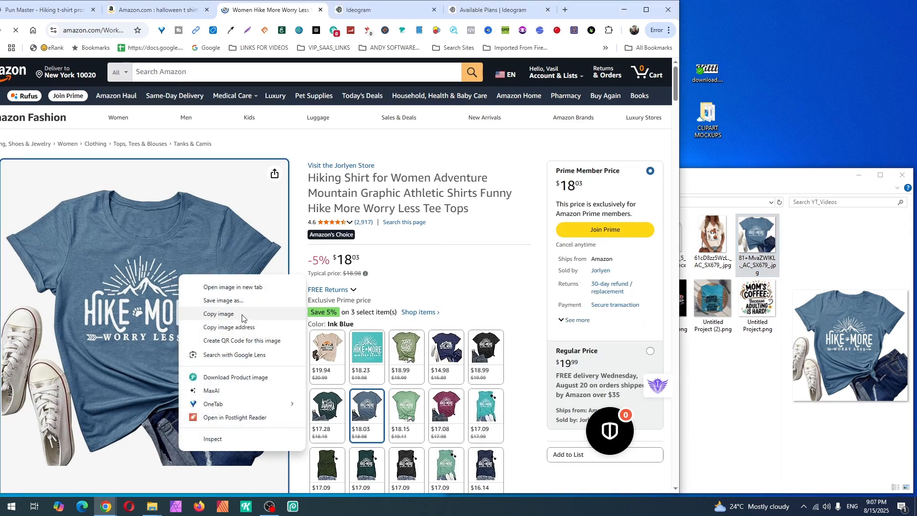
left_click(237, 301)
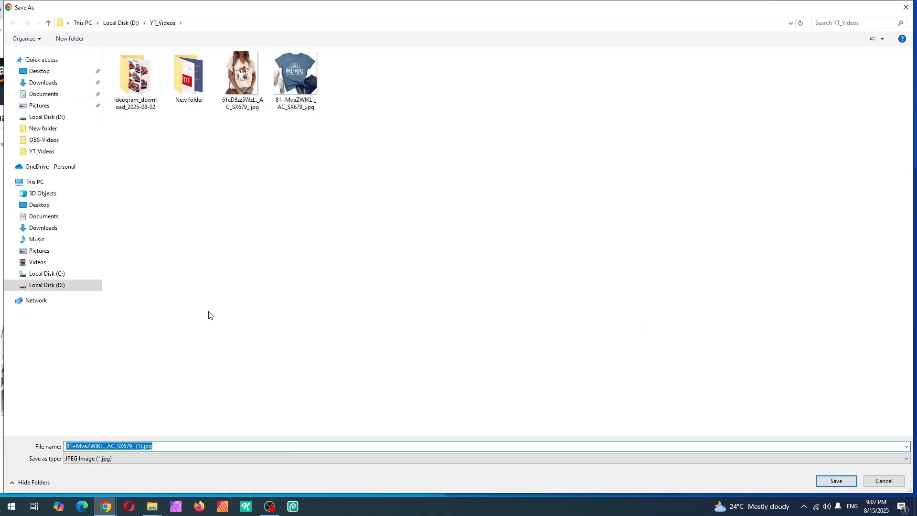
left_click(836, 481)
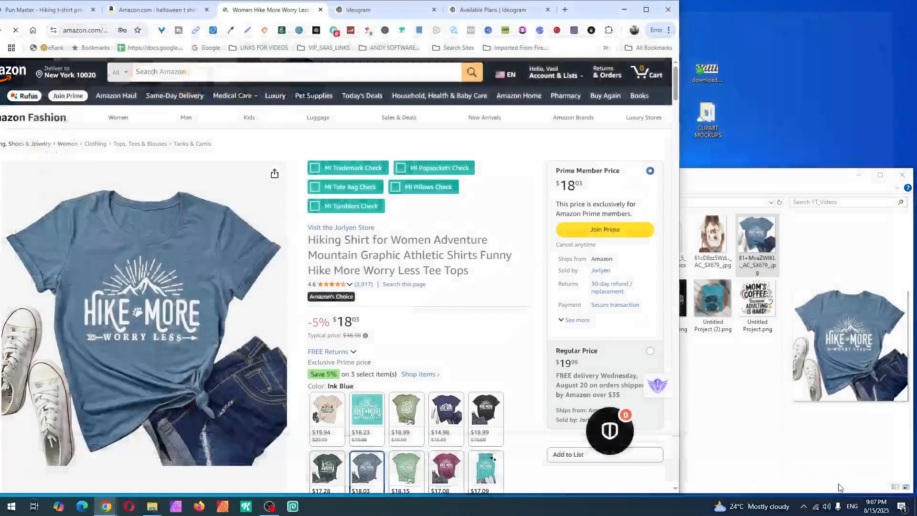
left_click_drag(678, 93, 891, 92)
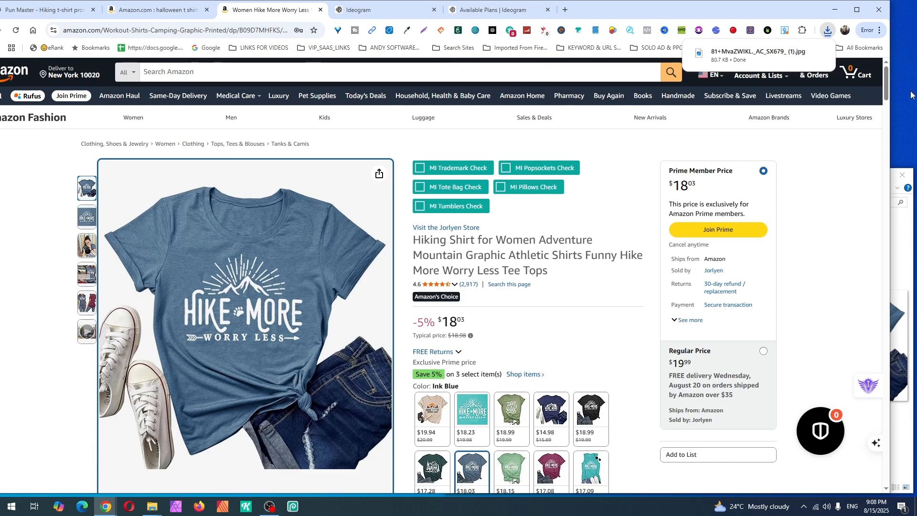
Switch to Ideogram, upload the saved hiking shirt image from the YT_Videos folder, and close its image dialog
left_click(349, 9)
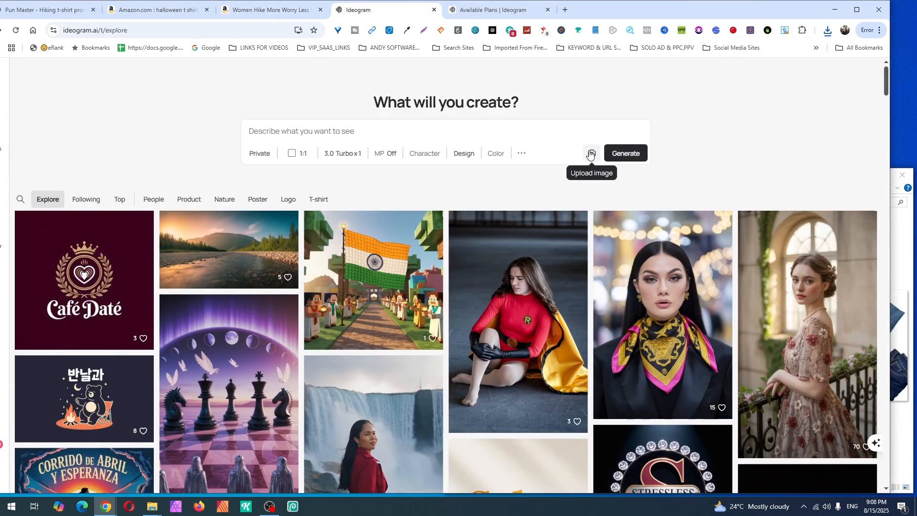
left_click(906, 257)
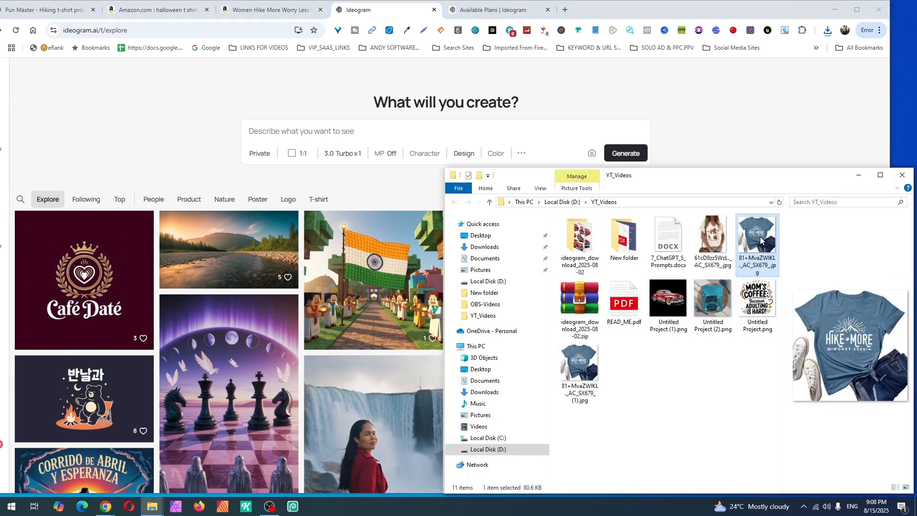
left_click_drag(760, 240, 363, 139)
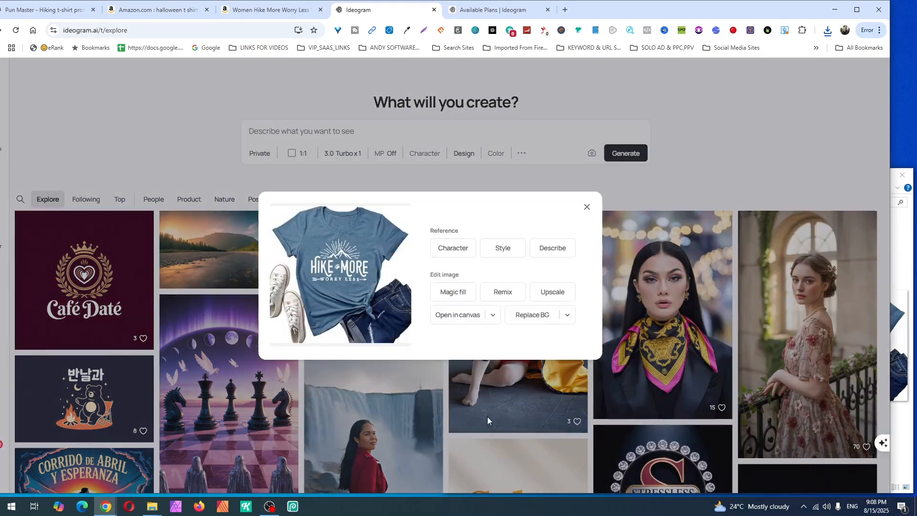
left_click(586, 207)
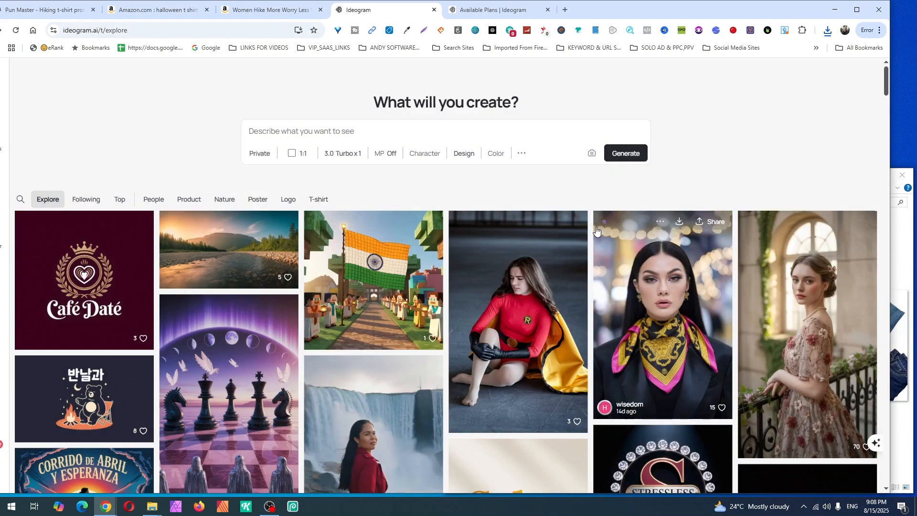
Copy the shirt image from the Amazon listing, paste it into Ideogram's prompt box, and turn it into a prompt with Describe
left_click(295, 10)
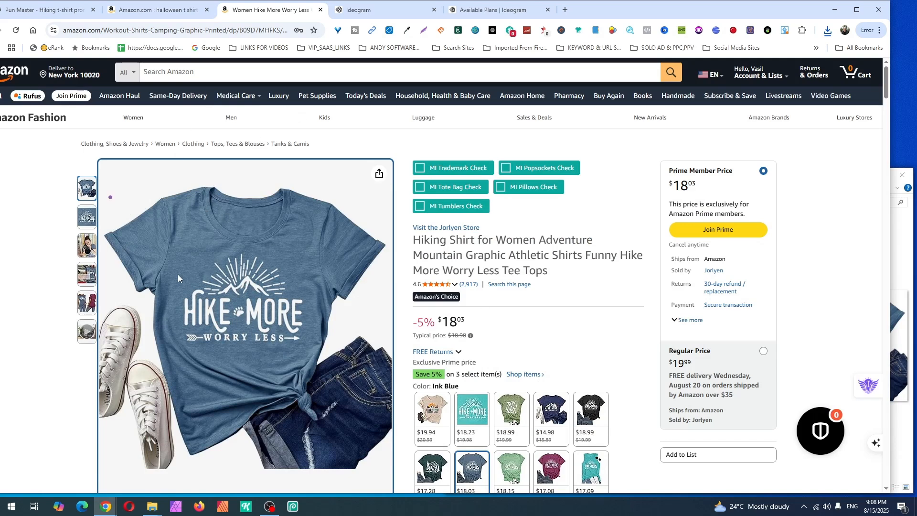
right_click(212, 277)
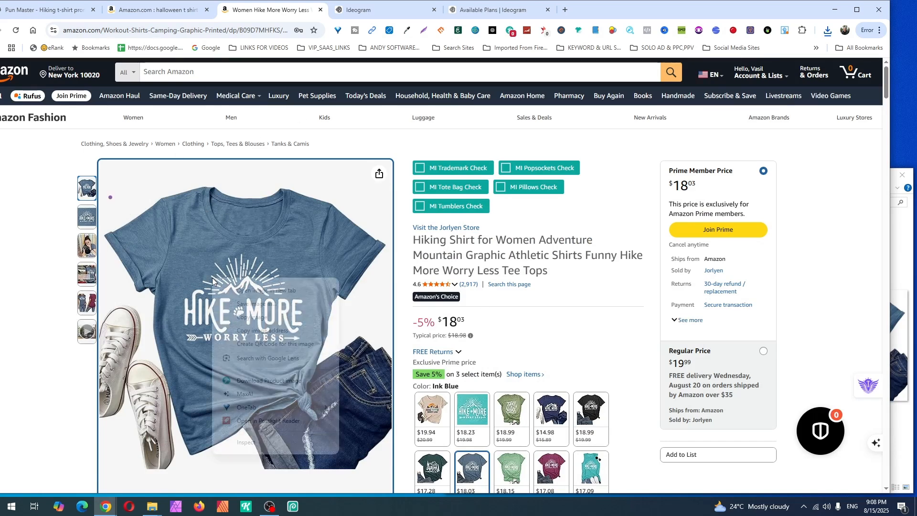
left_click(268, 320)
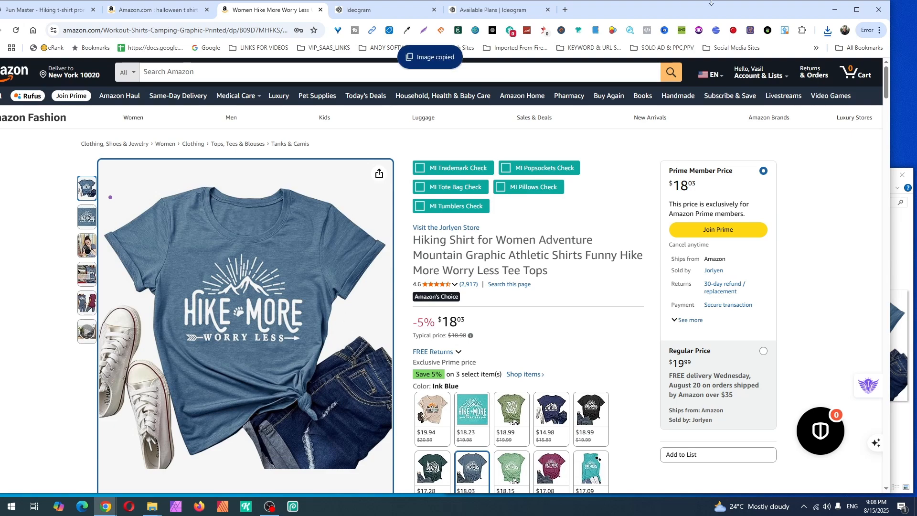
left_click(394, 14)
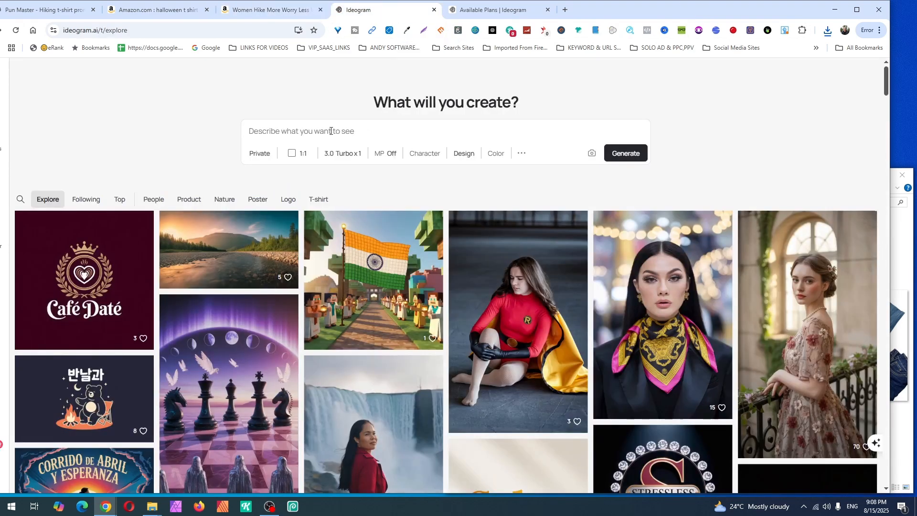
right_click(330, 130)
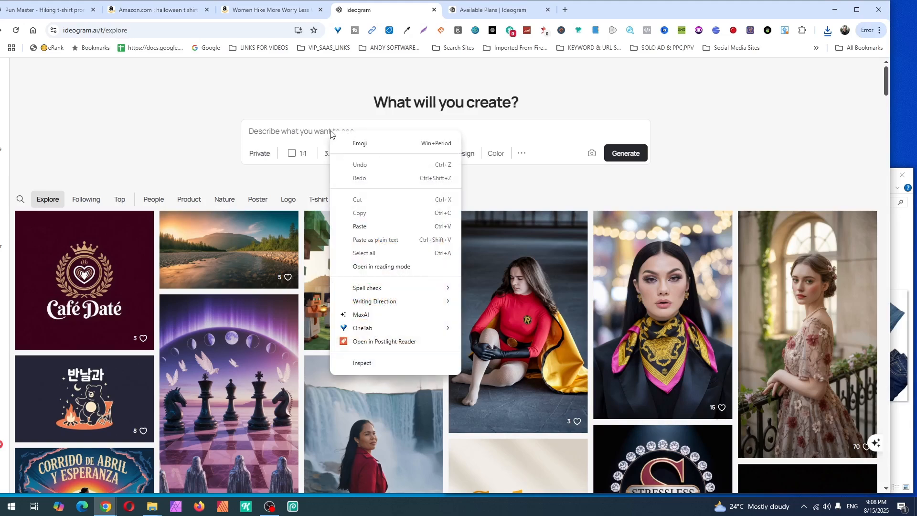
left_click(381, 226)
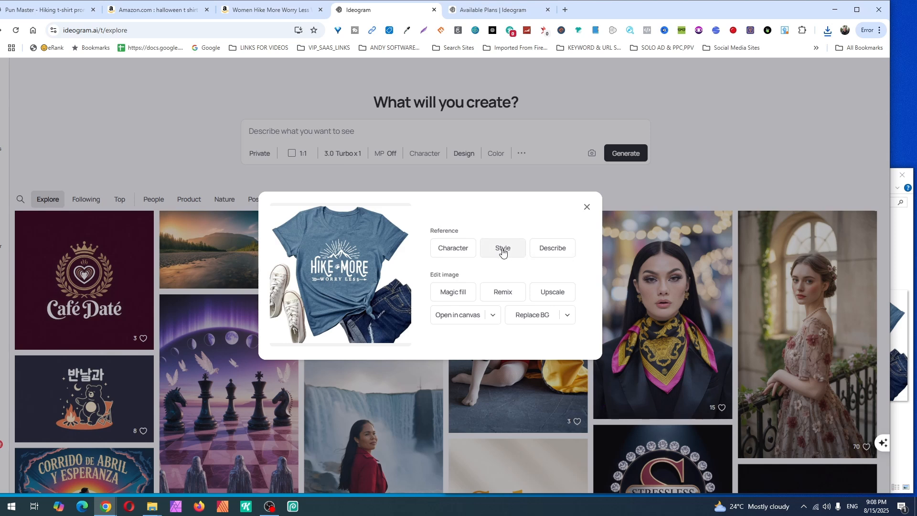
left_click(552, 253)
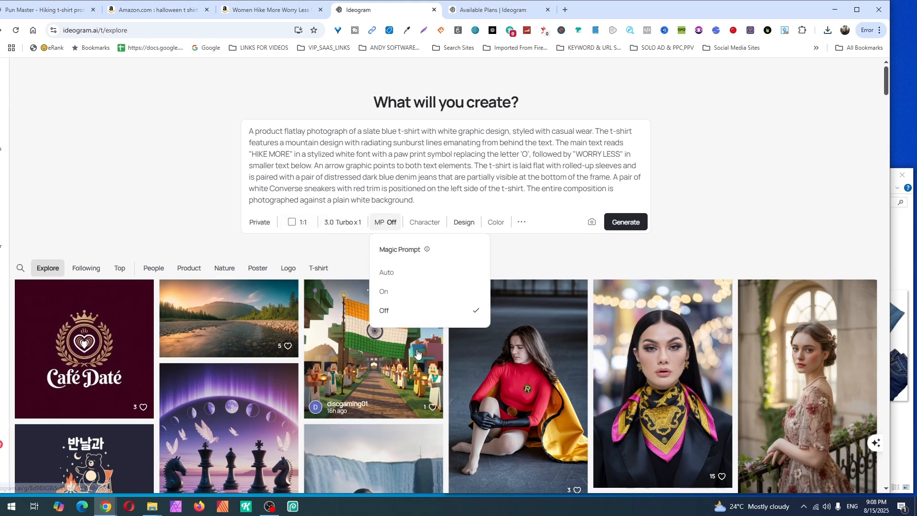
Set the model to 2a and the number of images to 4, and generate the images from the described prompt
mouse_move(346, 229)
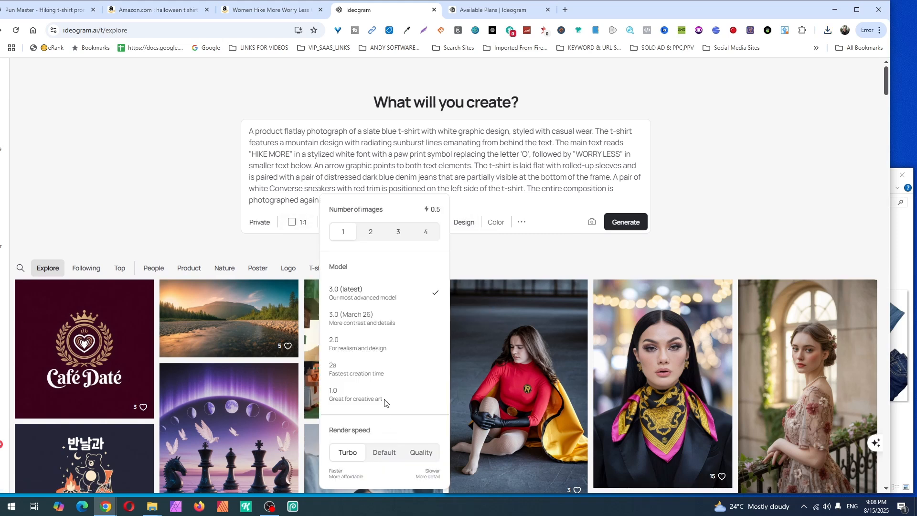
left_click(373, 371)
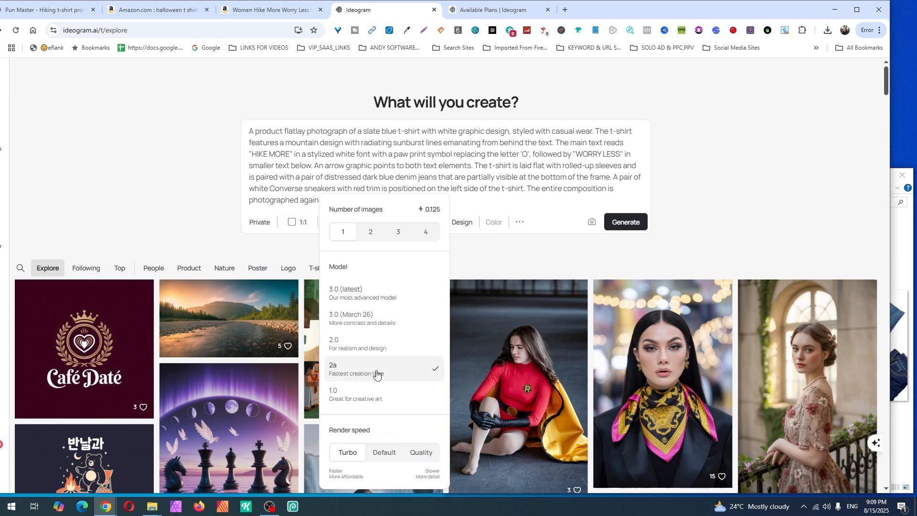
left_click(426, 234)
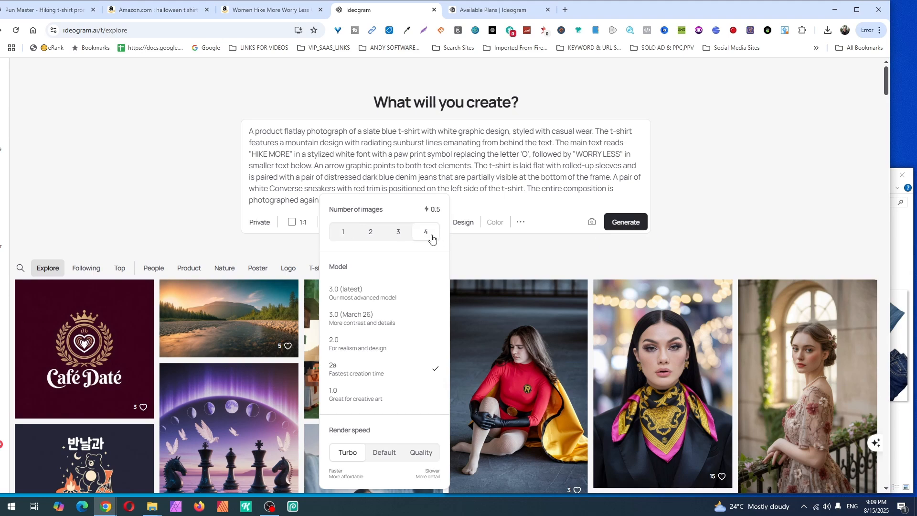
left_click(634, 224)
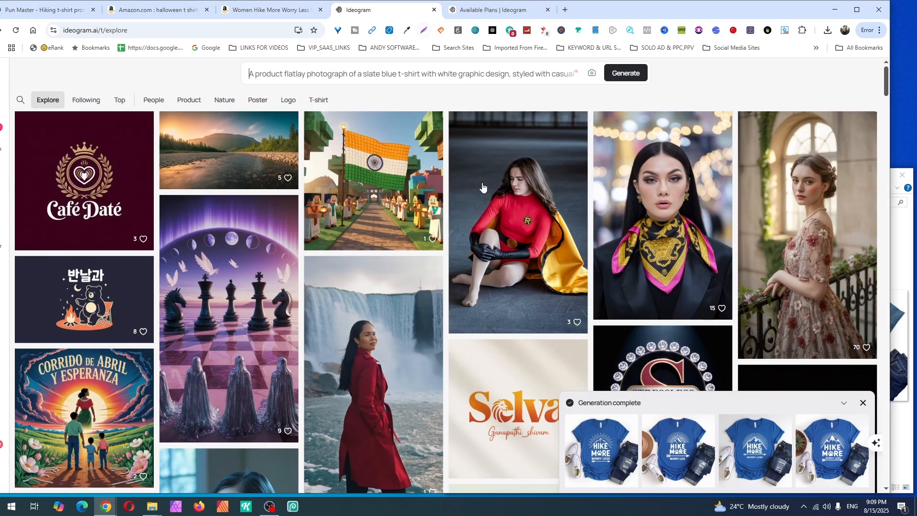
Delete "t-shirt with white graphic design" from the first sentence of the prompt
left_click(519, 75)
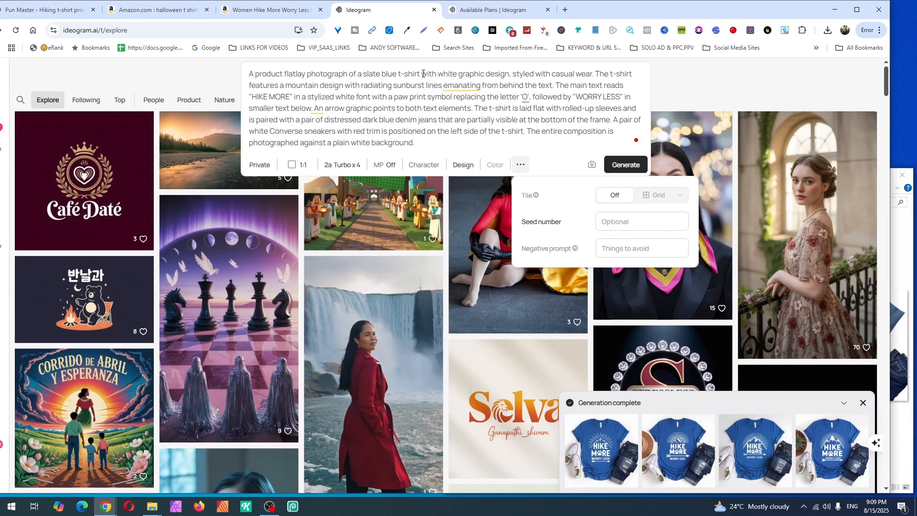
left_click_drag(398, 72, 509, 72)
key("BackSpace")
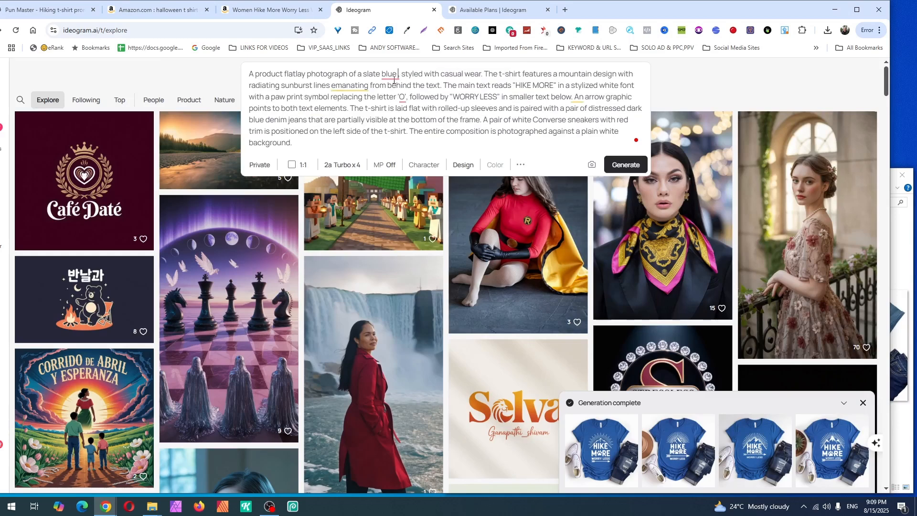
Replace "t-shirt" with "design" in the prompt's second sentence so it reads "The design features a mountain design"
left_click(452, 95)
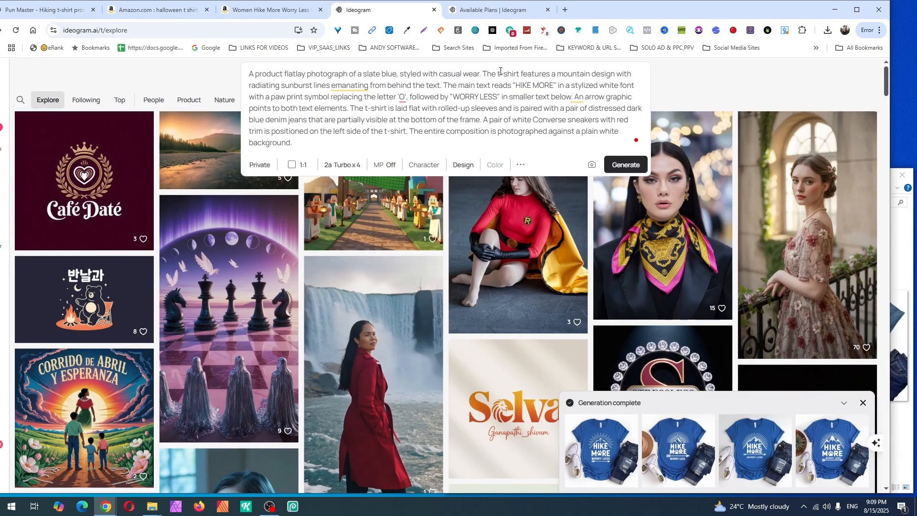
left_click_drag(498, 73, 515, 74)
type("desig")
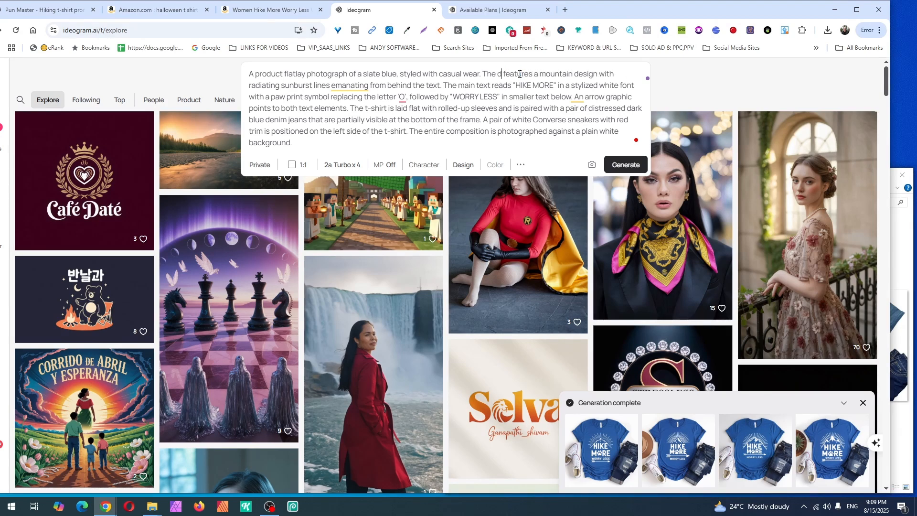
type("n")
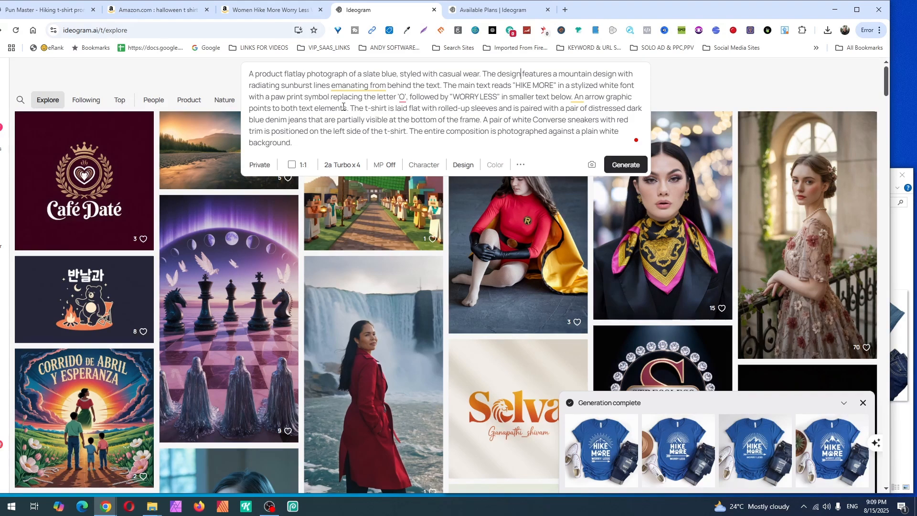
Delete the prompt's sentences about the laid-flat t-shirt with denim jeans and the white Converse sneakers
left_click_drag(382, 112, 444, 121)
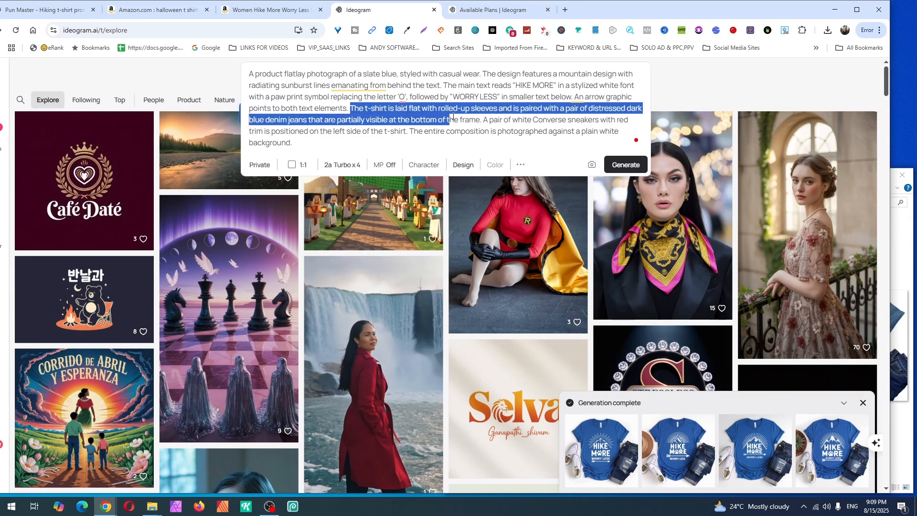
left_click_drag(350, 108, 481, 120)
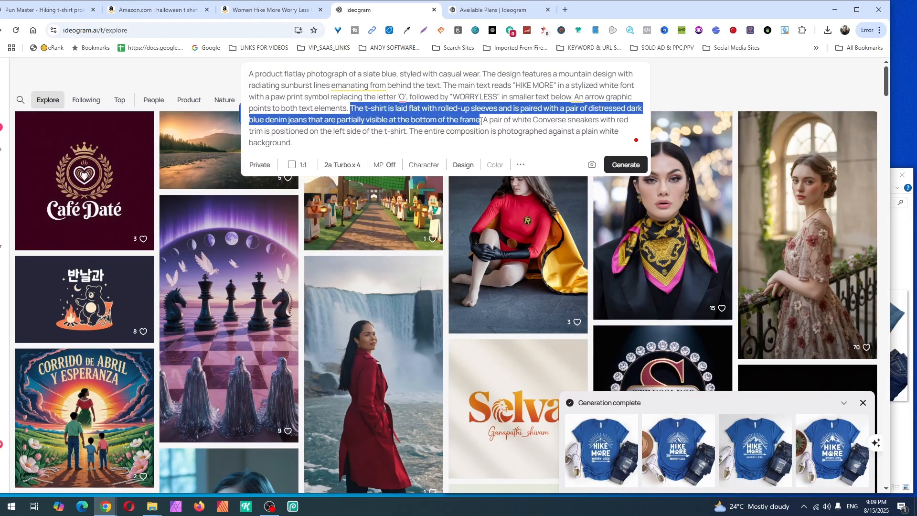
key("BackSpace")
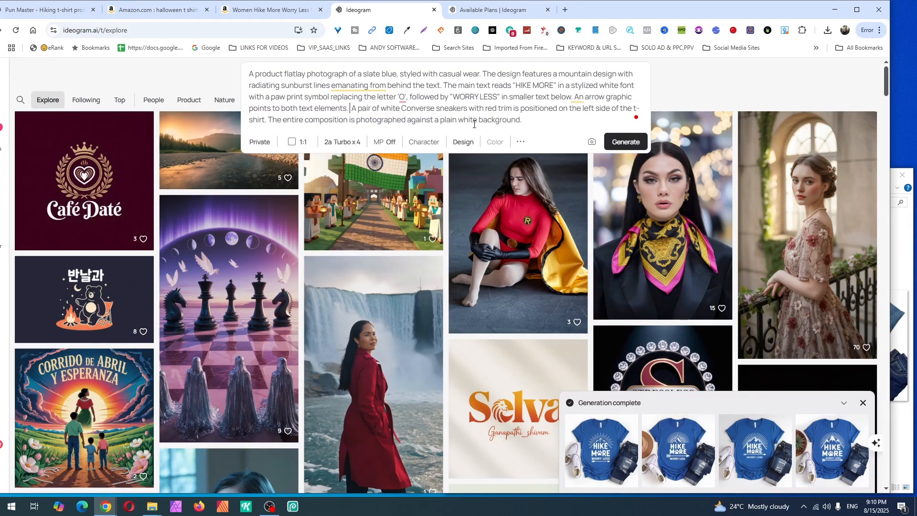
left_click_drag(351, 108, 270, 131)
key("BackSpace")
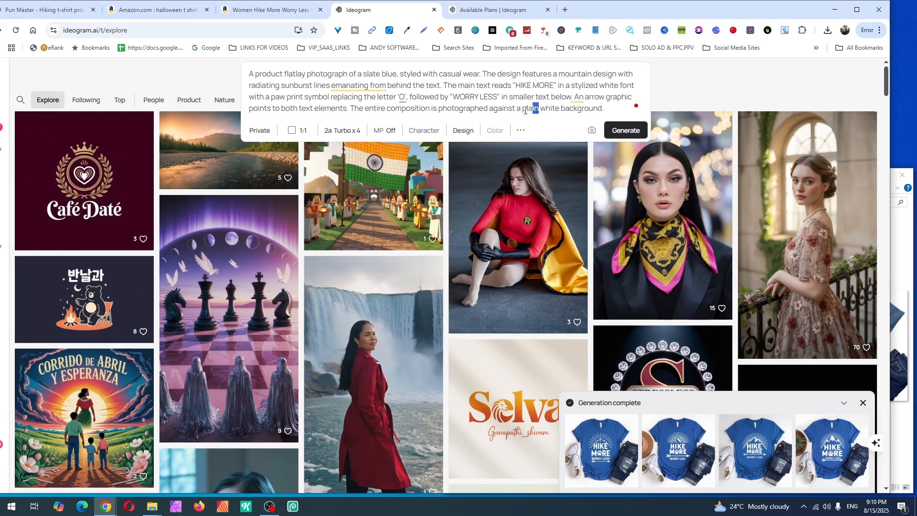
Reduce the prompt's last sentence to "Dark-grey background." and generate the images
left_click_drag(525, 110, 353, 121)
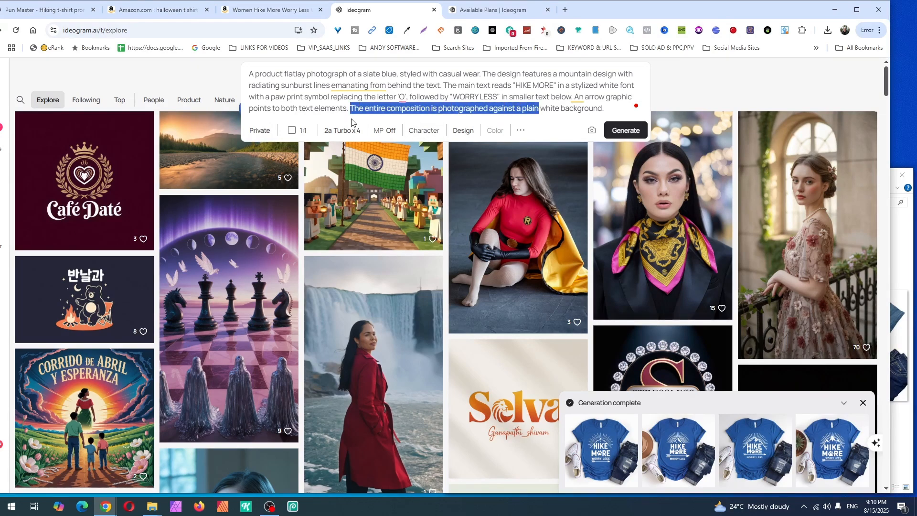
key("BackSpace")
triple_click(360, 109)
left_click(359, 108)
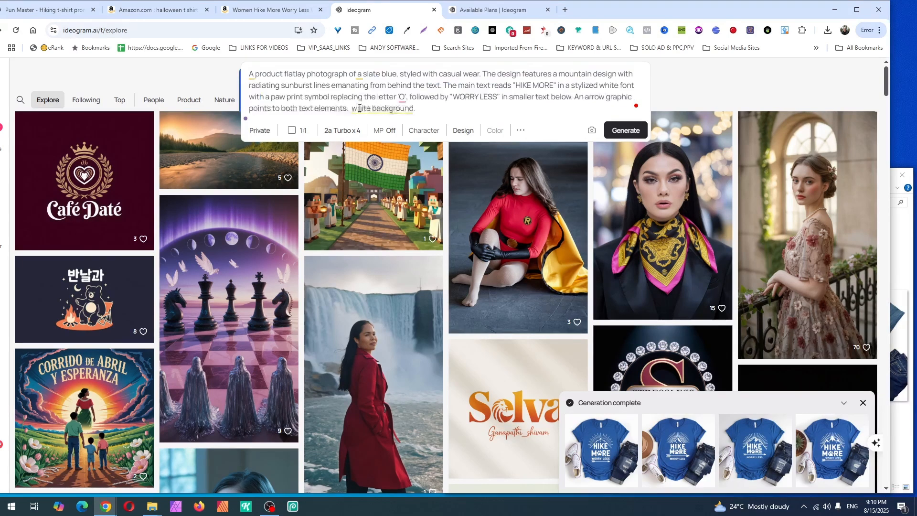
double_click(358, 109)
type("Bar")
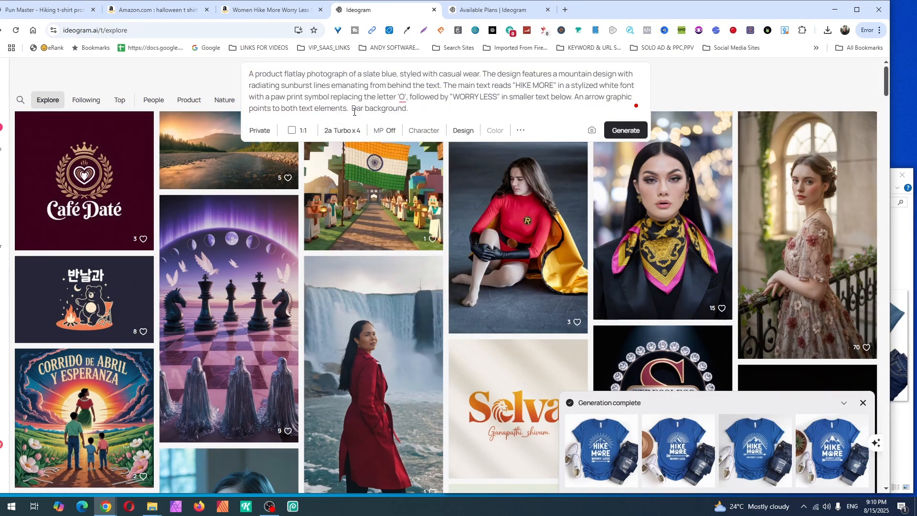
type("k-grey")
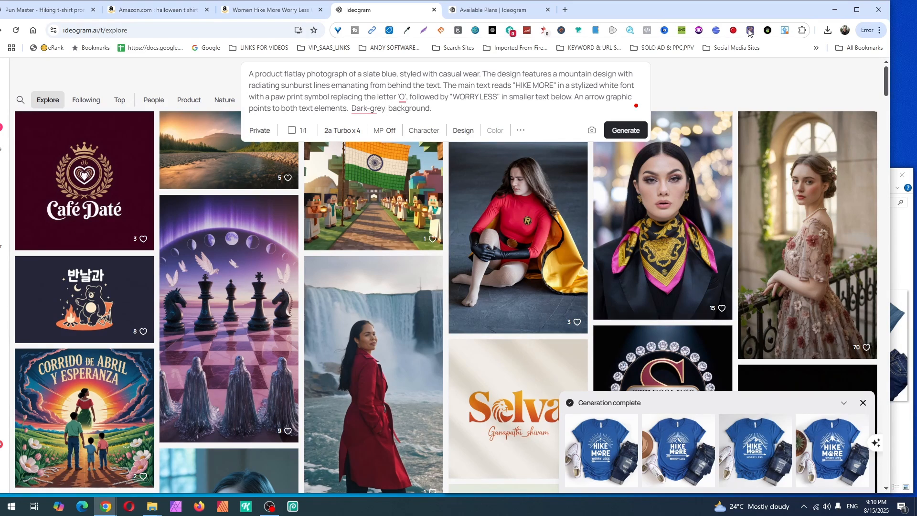
left_click(631, 136)
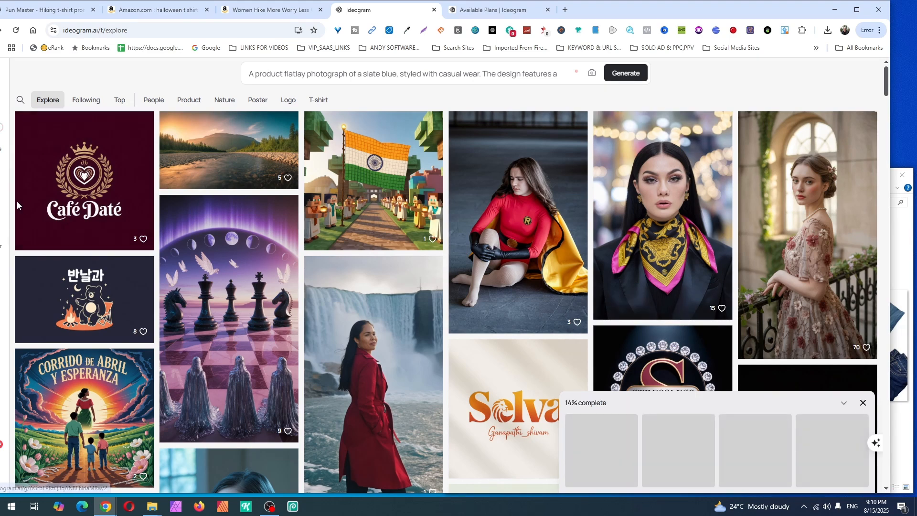
double_click(702, 9)
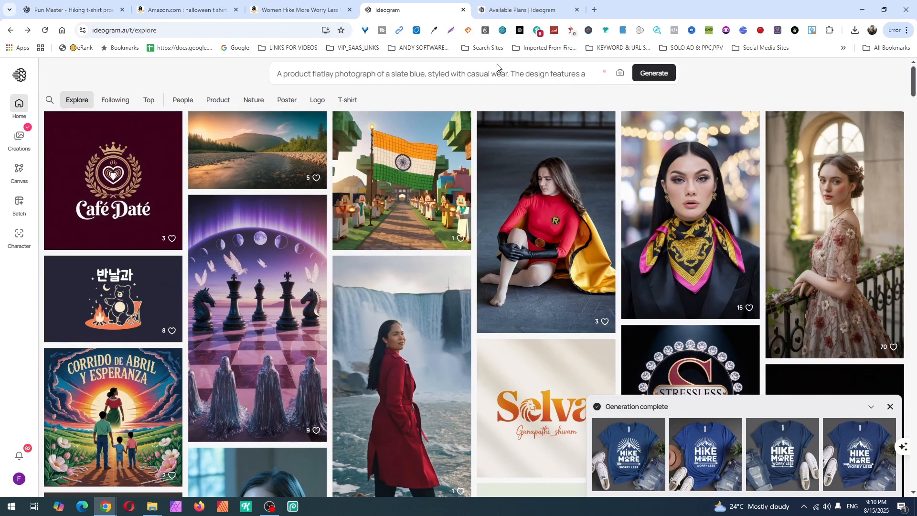
Replace the prompt's opening, from "A product flatlay photograph" through "The", with "illustation" before "design features", and generate the images
left_click(463, 76)
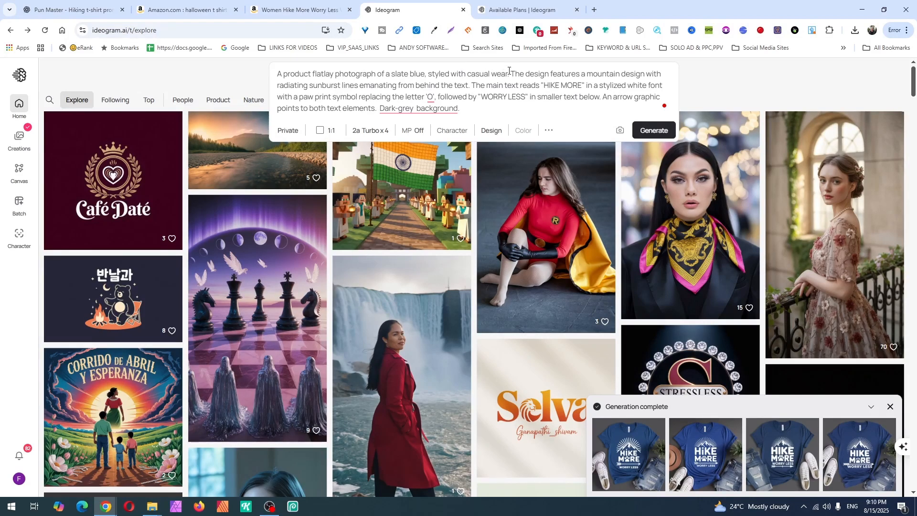
left_click_drag(524, 74, 275, 75)
key("BackSpace")
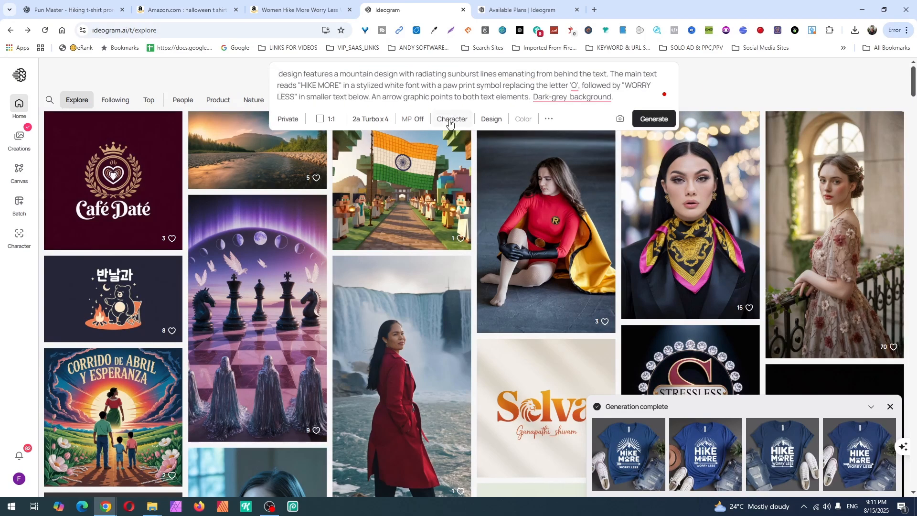
type("illusta")
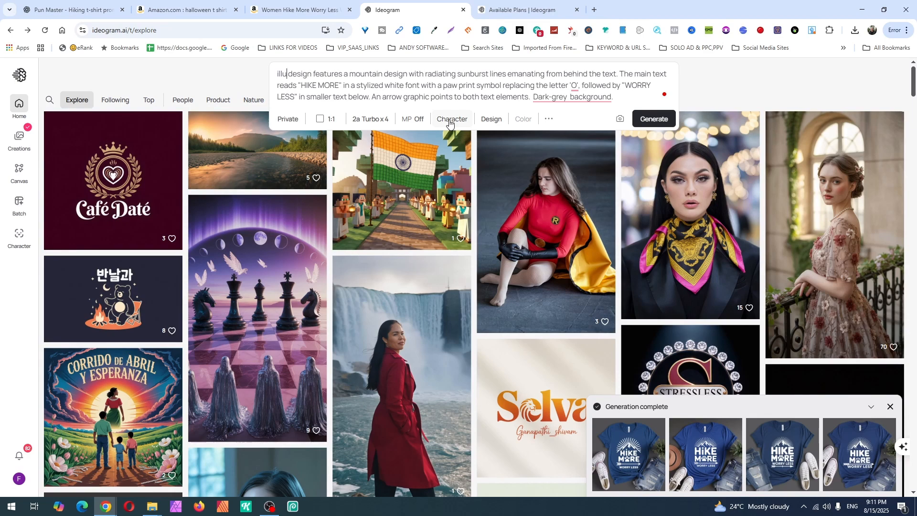
type("tion")
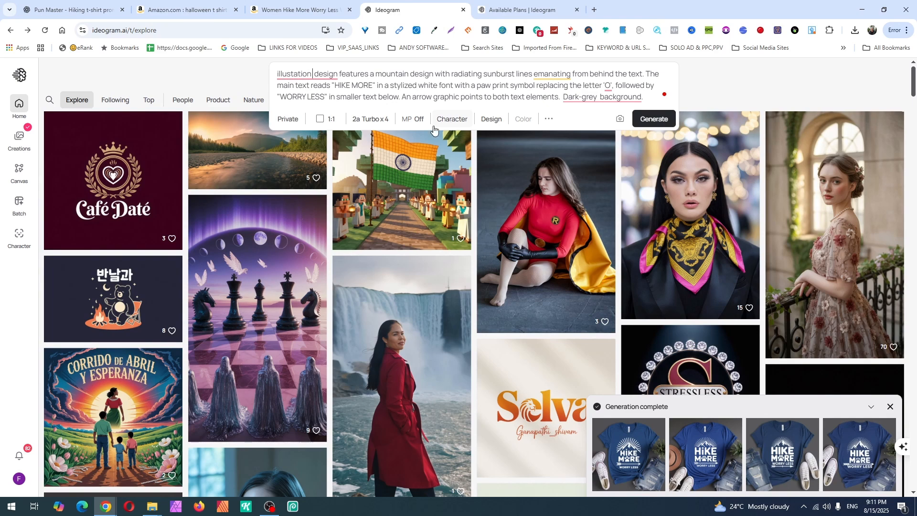
right_click(291, 75)
left_click(292, 102)
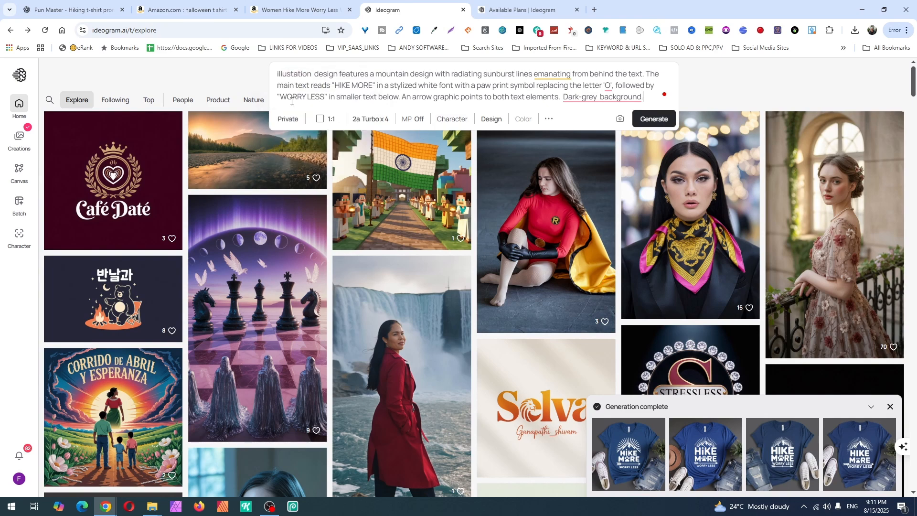
left_click(658, 118)
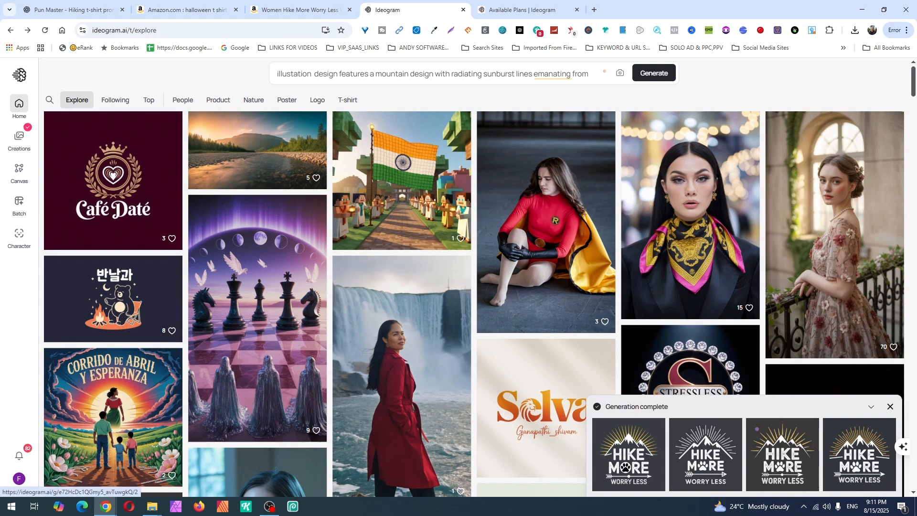
View the first generated Hike More design at full size, and return to the Explore page
left_click(627, 446)
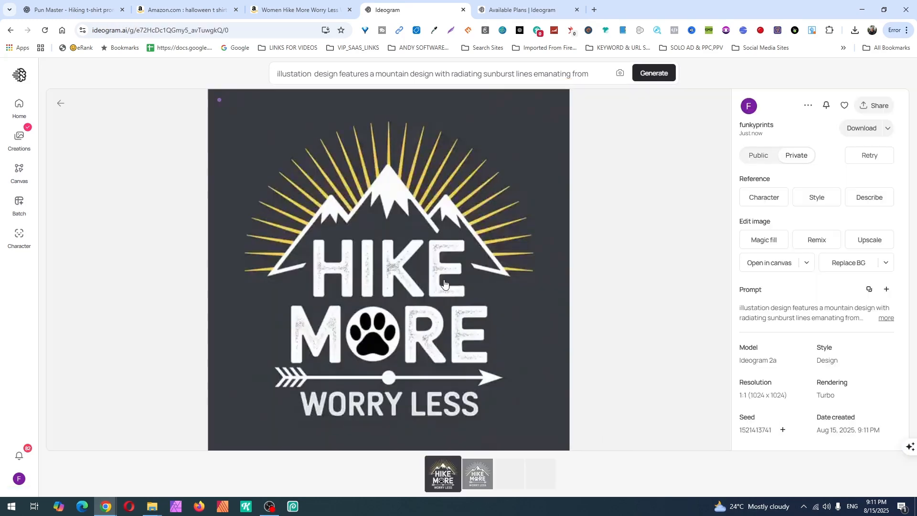
scroll(423, 304, "down", 1)
scroll(421, 300, "up", 1)
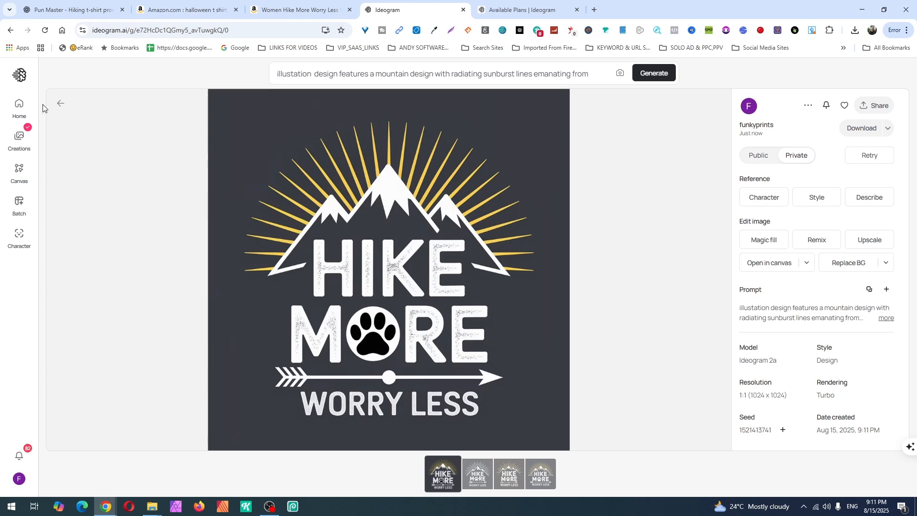
left_click(61, 103)
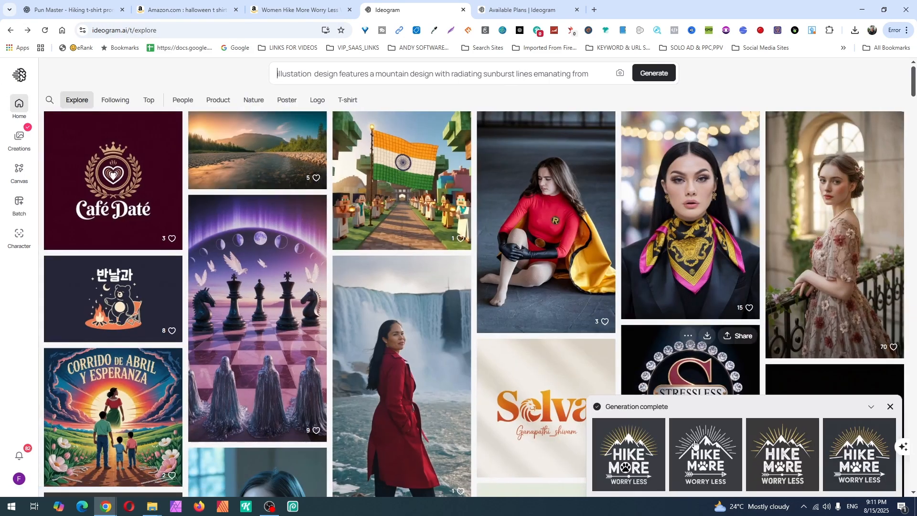
Switch the model to 2.0 and generate images from the same prompt
left_click(533, 74)
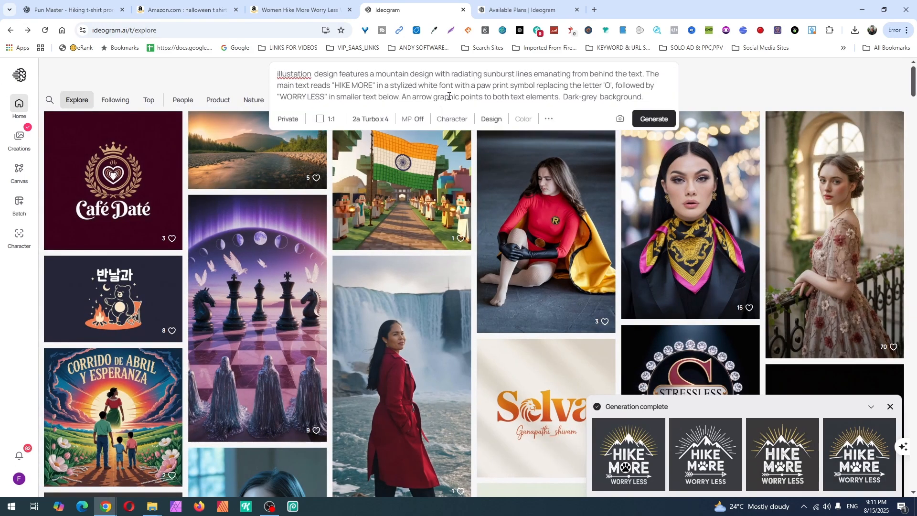
left_click(366, 125)
left_click(399, 277)
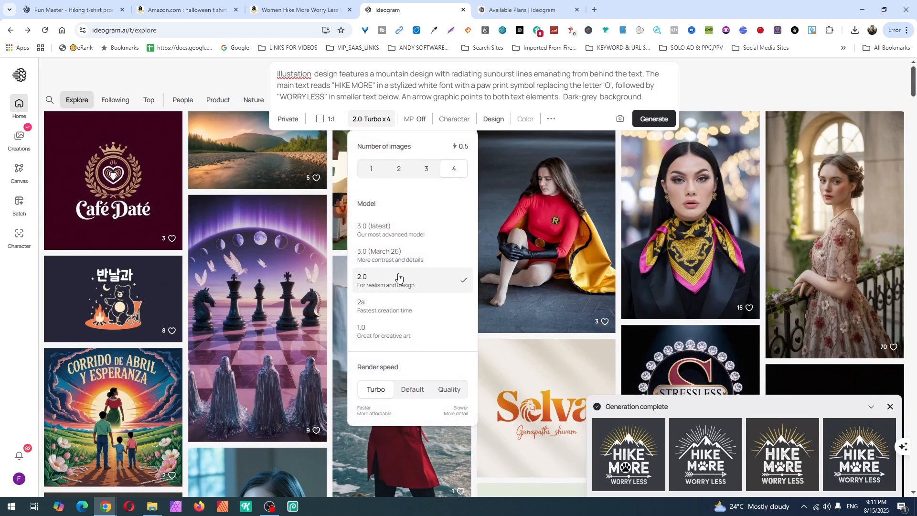
left_click(640, 123)
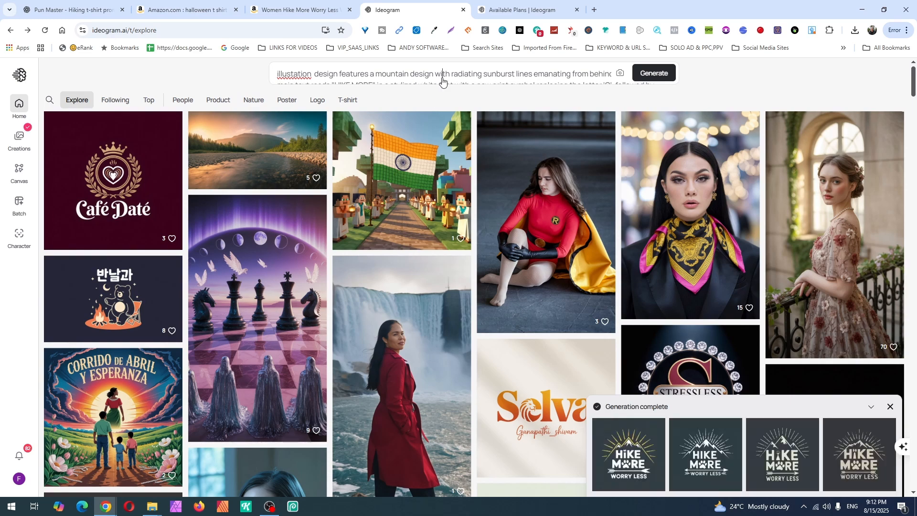
Switch the model to 3.0 (latest) and generate images from the same prompt
left_click(443, 80)
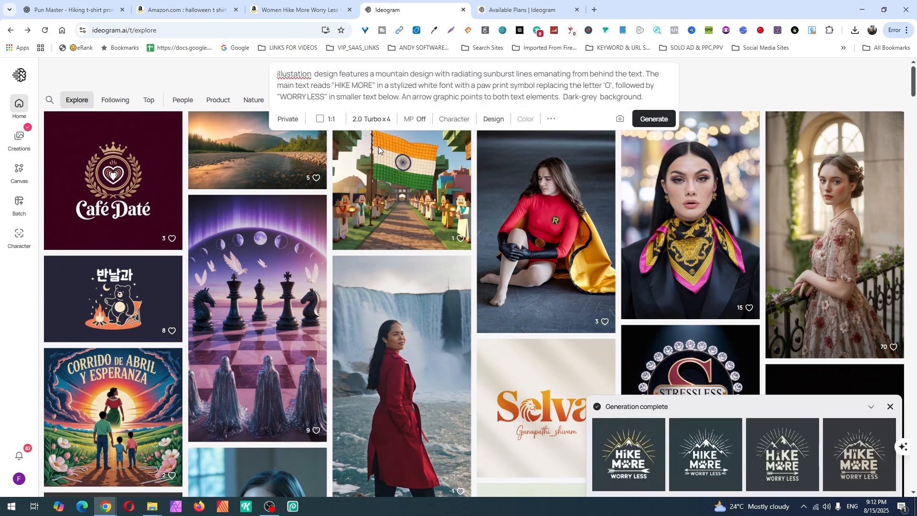
left_click(375, 122)
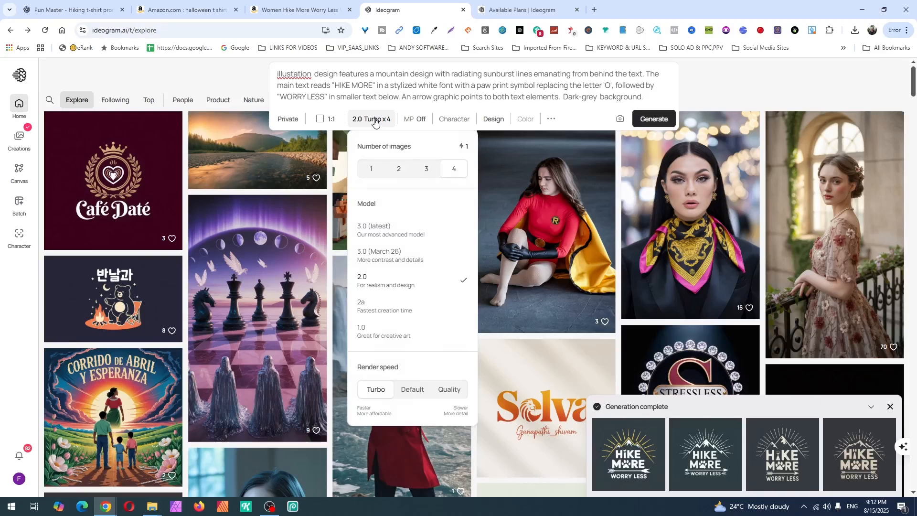
left_click(395, 231)
left_click(654, 119)
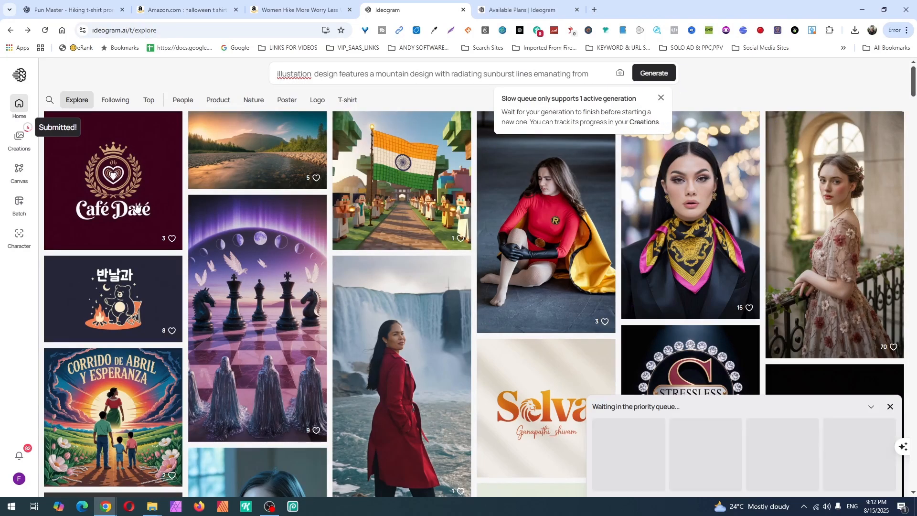
Open the liked script-lettered Hike More design from Creations and remix it with an image weight of 10
left_click(19, 138)
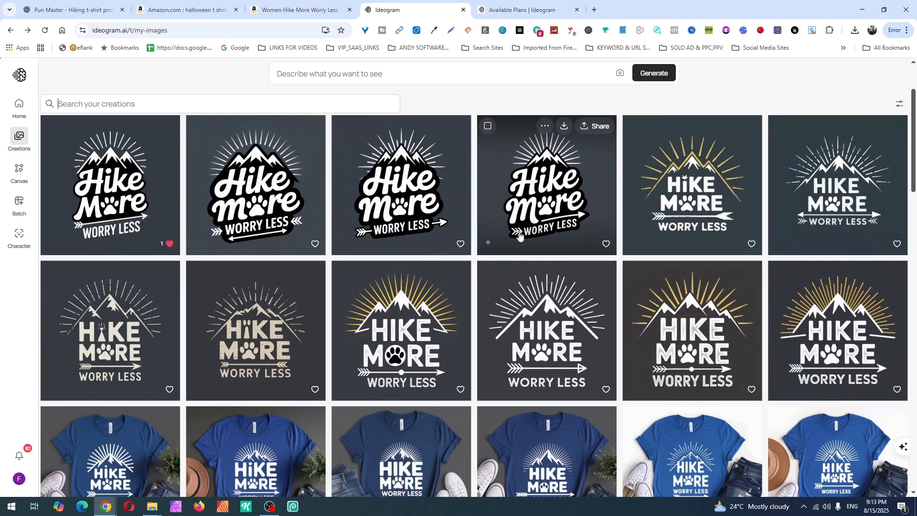
left_click(411, 82)
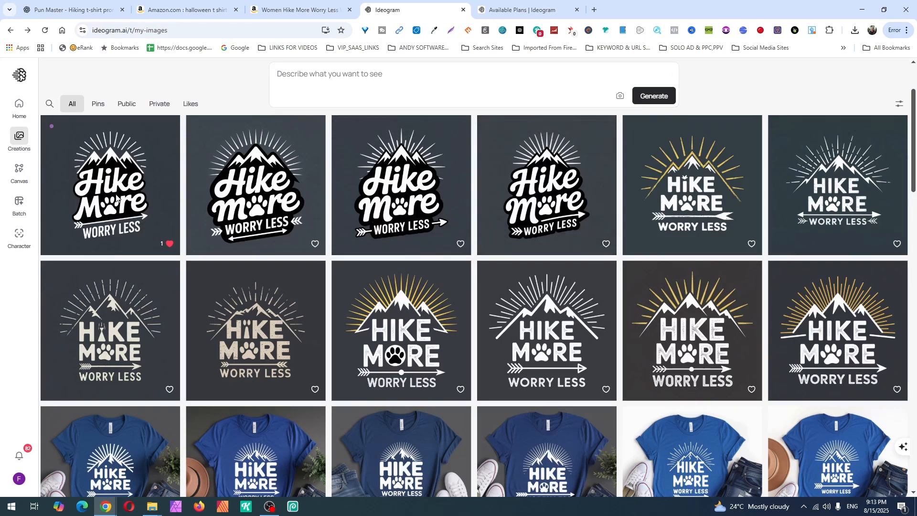
left_click(117, 192)
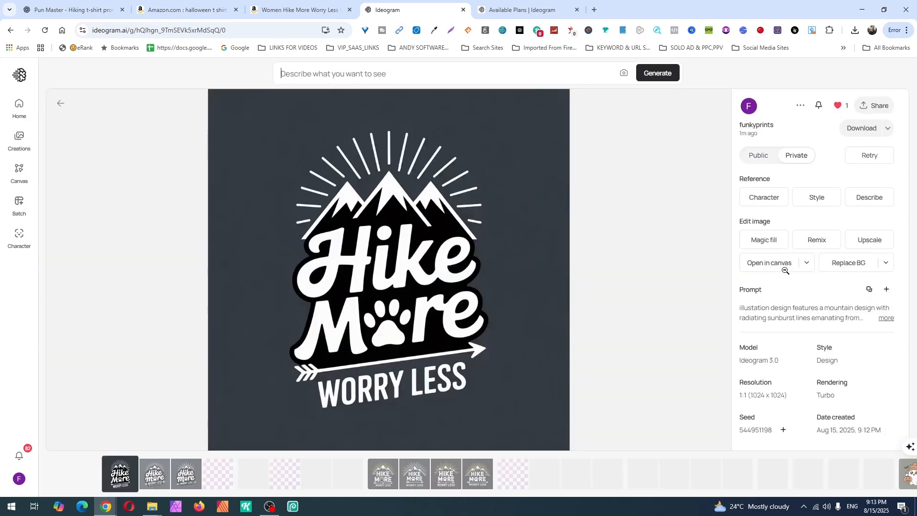
left_click(806, 244)
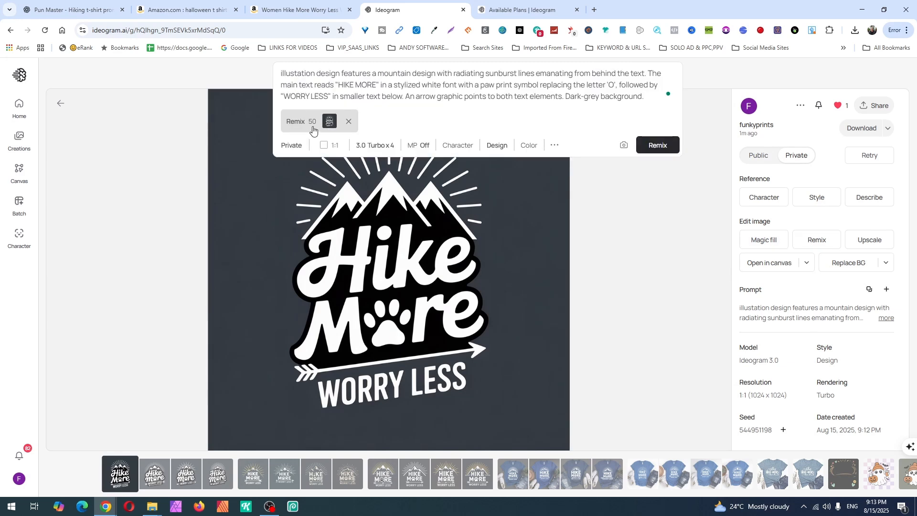
left_click(296, 132)
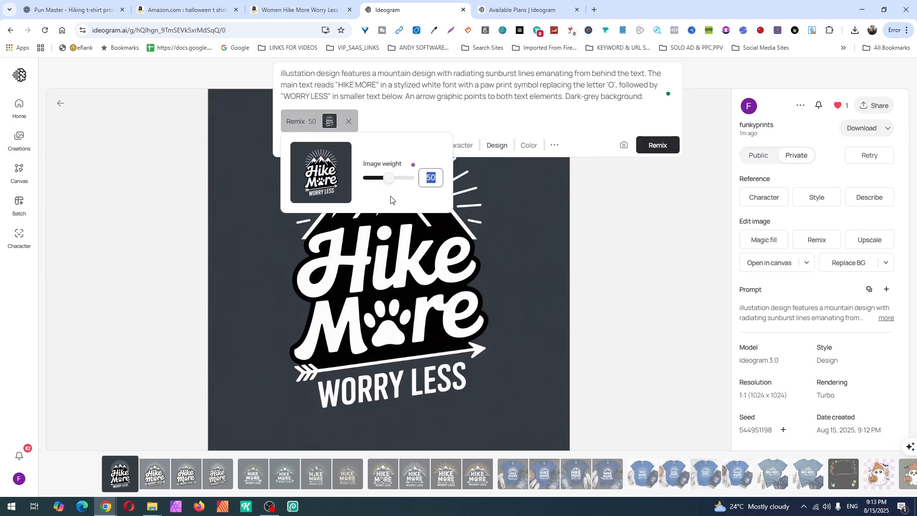
left_click_drag(390, 187, 367, 180)
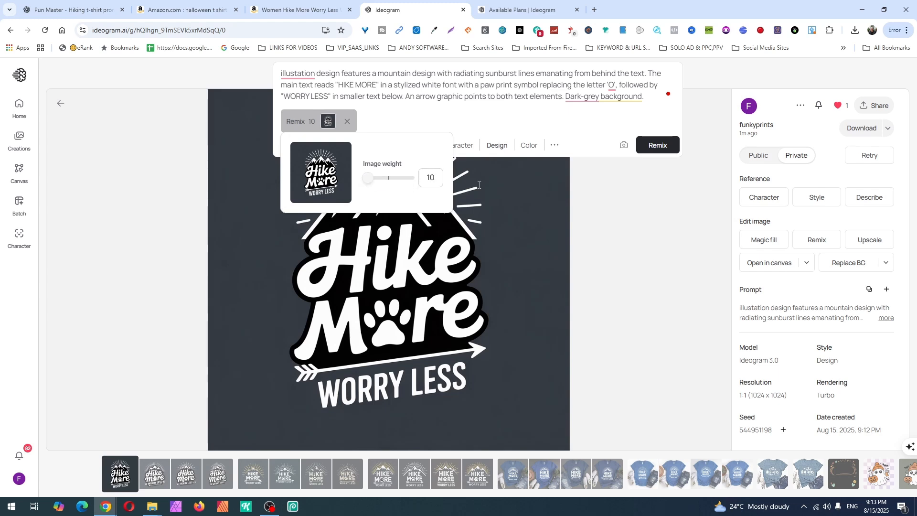
left_click(658, 145)
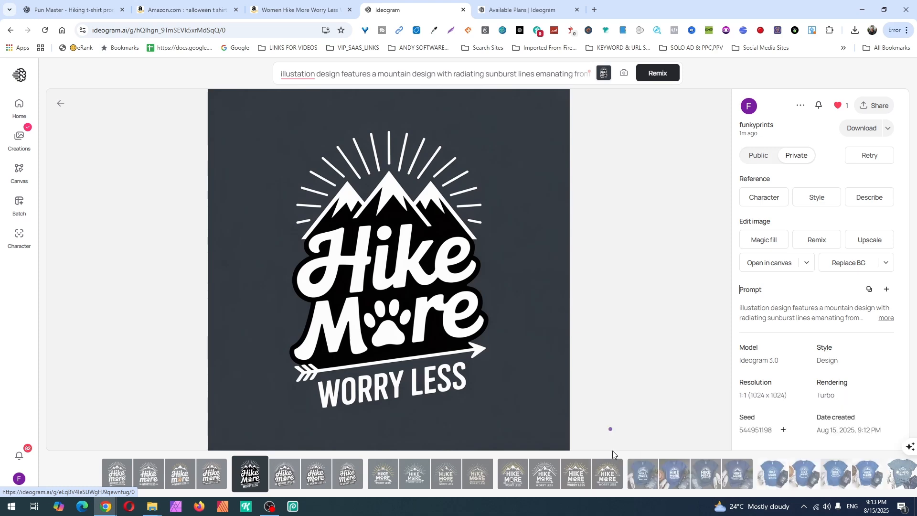
Look through the remixed Hike More designs at full size and return to the Creations gallery
left_click(613, 454)
left_click(477, 473)
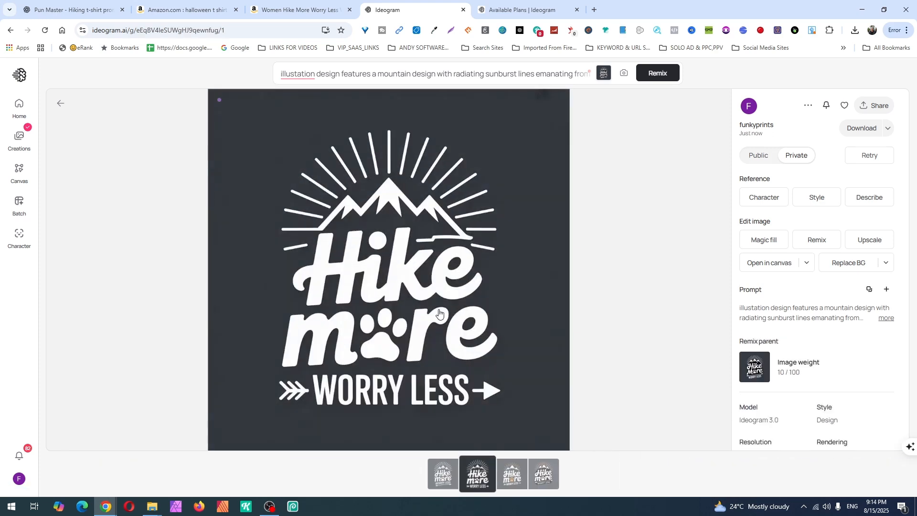
key("Right")
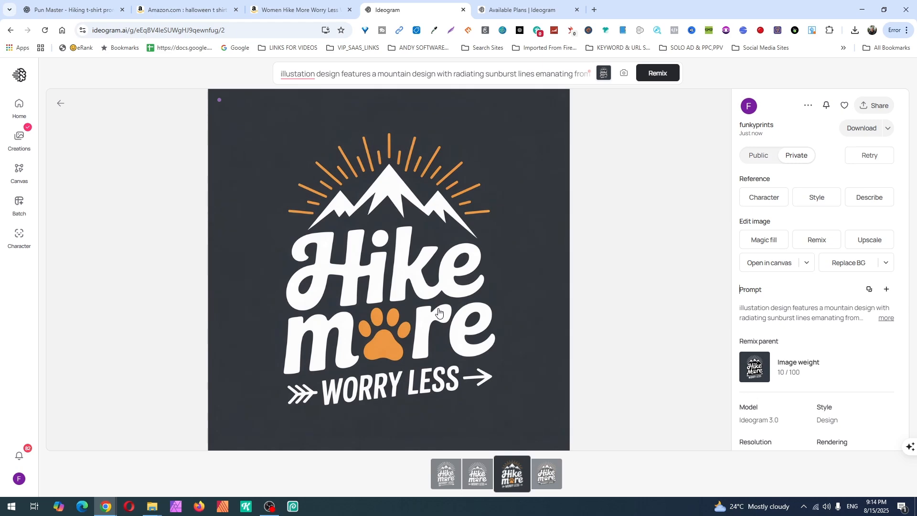
key("Right")
key("Left")
key("Left")
left_click(60, 104)
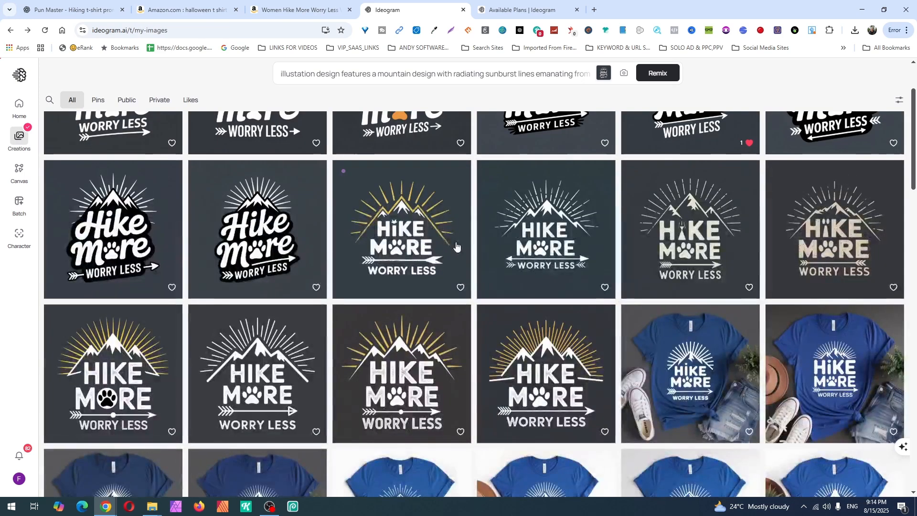
Turn Magic Prompt on in the remix settings and remix the script-lettered Hike More design again with the same prompt
scroll(456, 250, "up", 2)
left_click(546, 76)
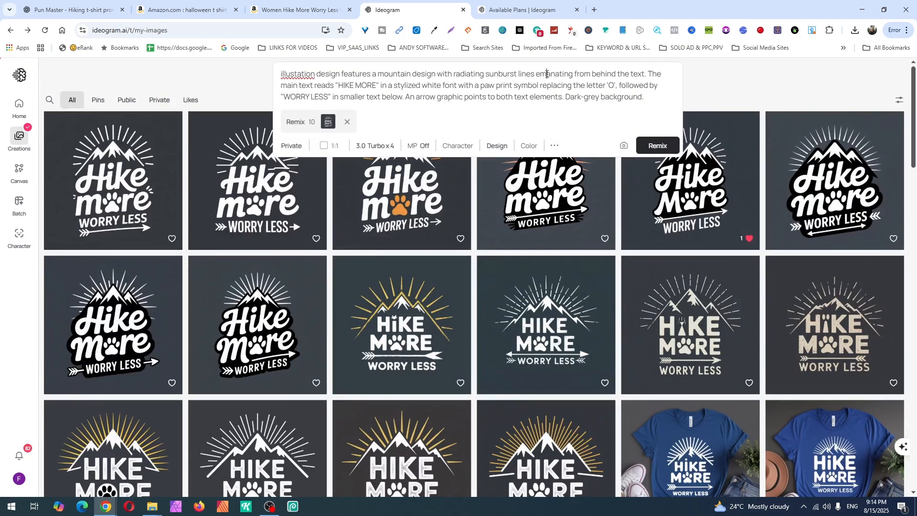
left_click(409, 152)
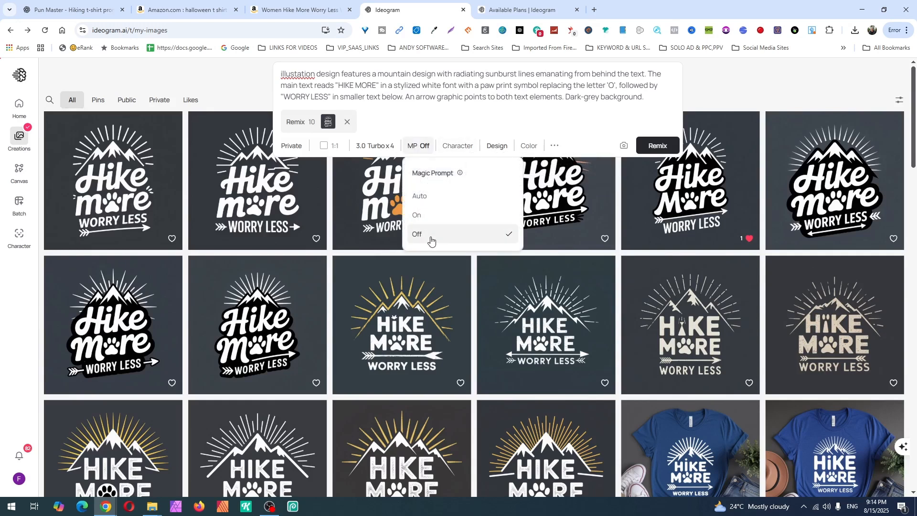
left_click(428, 219)
left_click(657, 145)
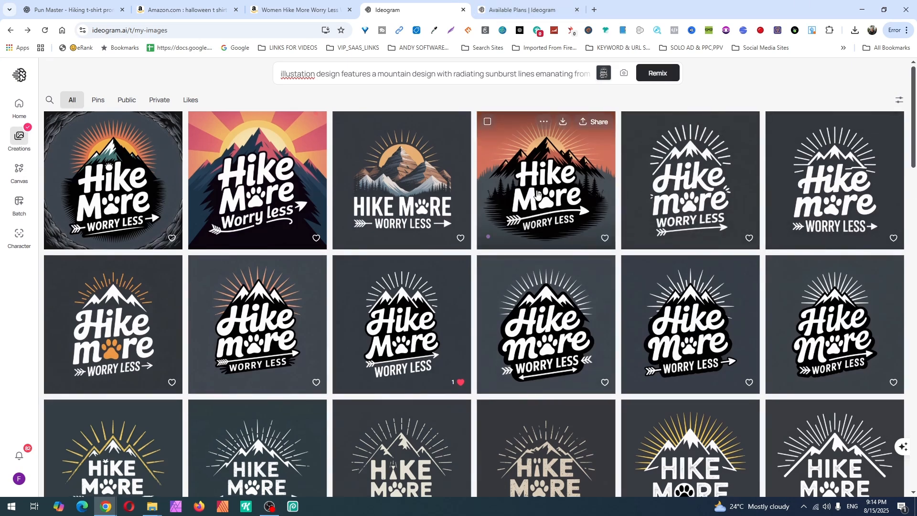
Remove the background from the remixed Hike More design with the orange sky and black pine forest
left_click(537, 193)
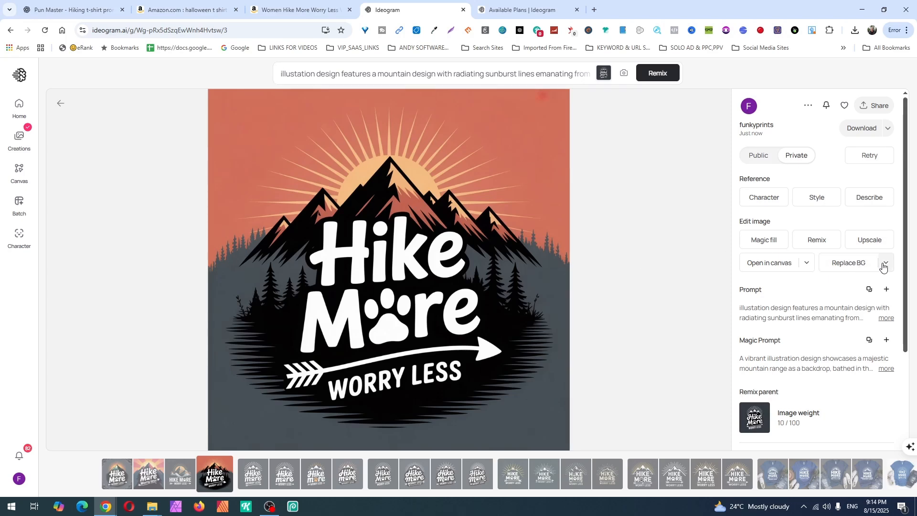
left_click(885, 264)
left_click(845, 288)
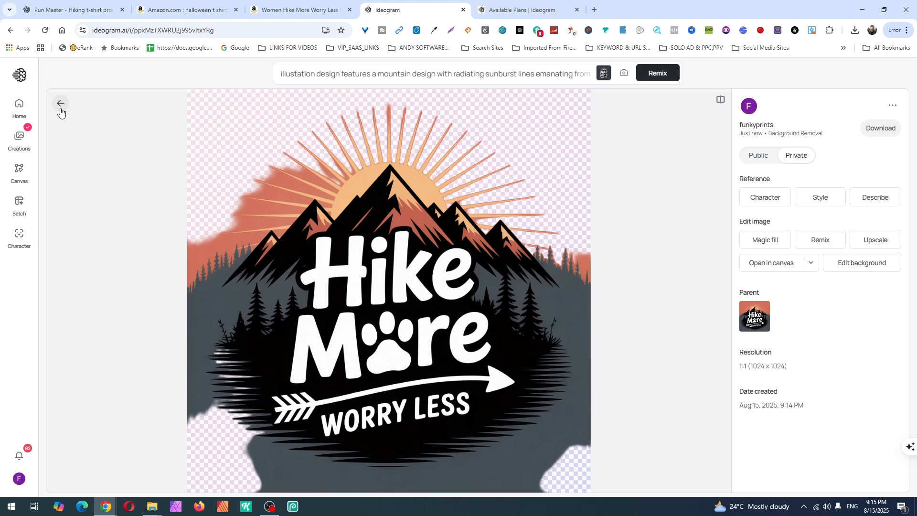
left_click(60, 104)
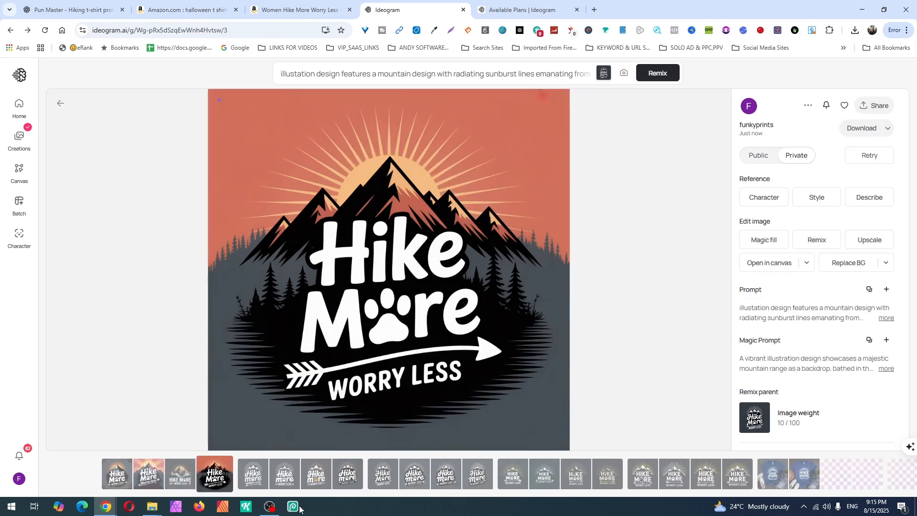
Remove the background from the block-lettered Hike More design with the sun behind brown mountains
key("Left")
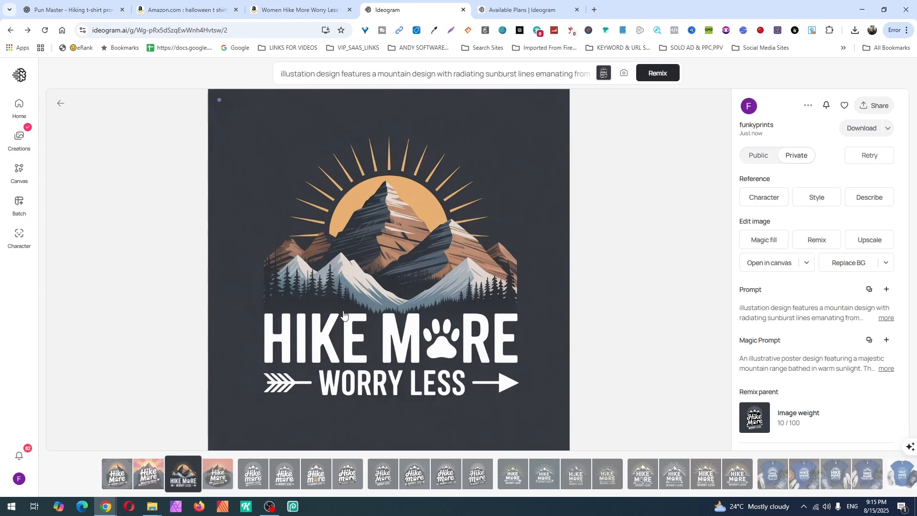
key("Left")
key("Right")
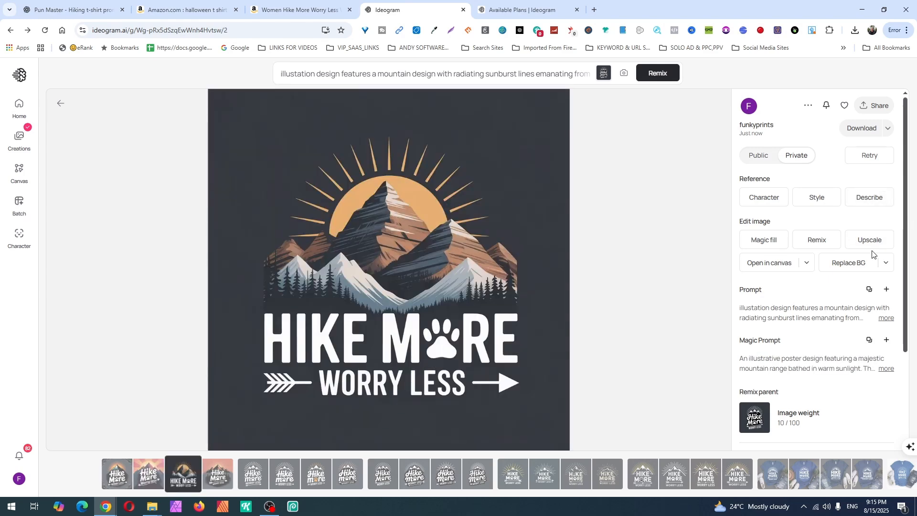
left_click(885, 262)
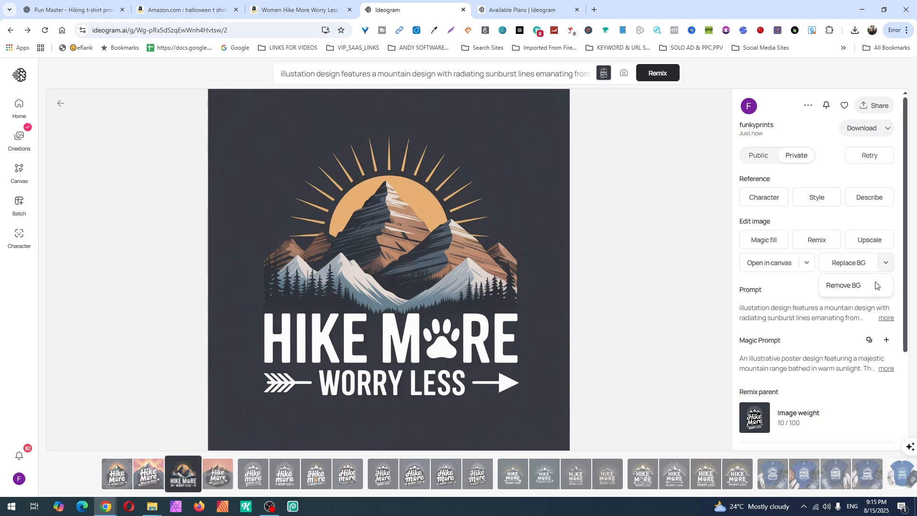
left_click(849, 288)
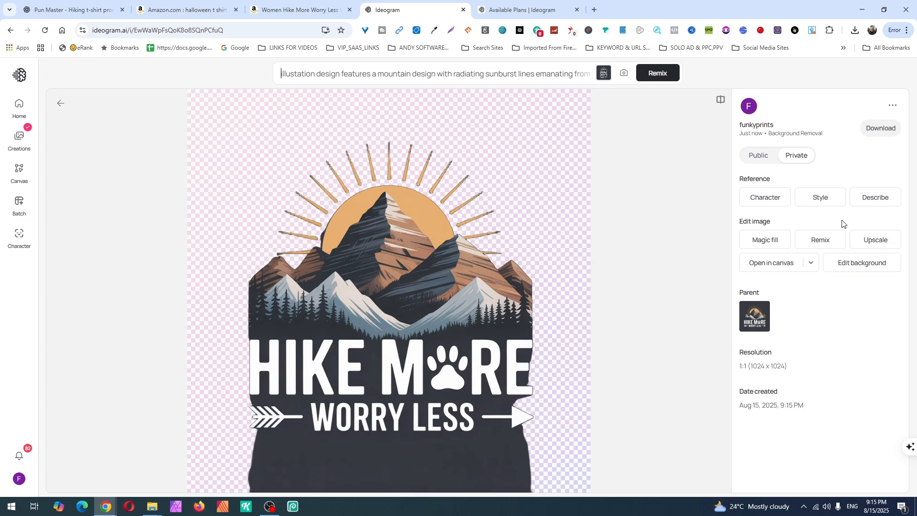
left_click(60, 103)
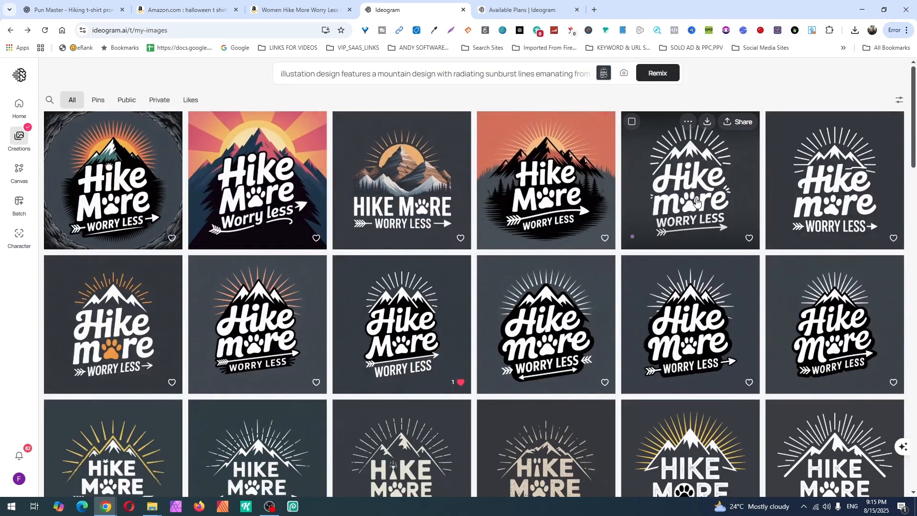
Remove the background from the white script-lettered Hike More design on dark grey
left_click(696, 201)
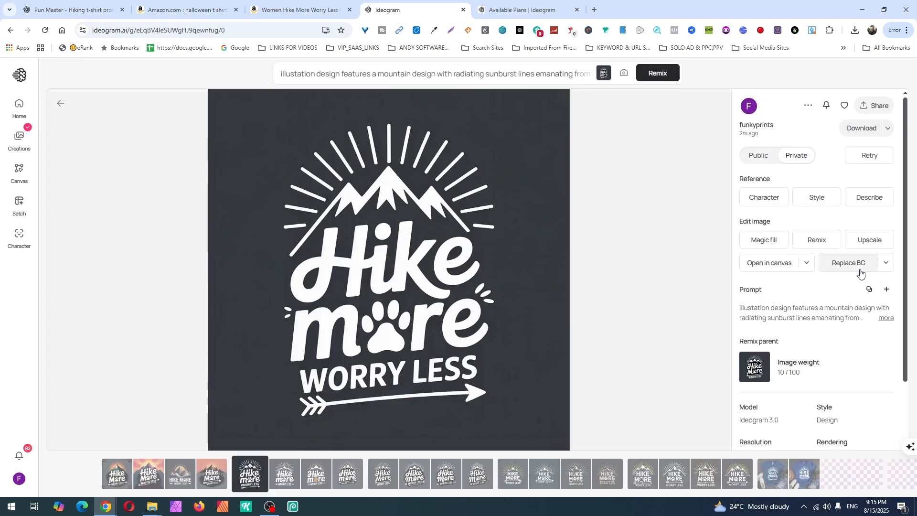
left_click(884, 263)
left_click(861, 285)
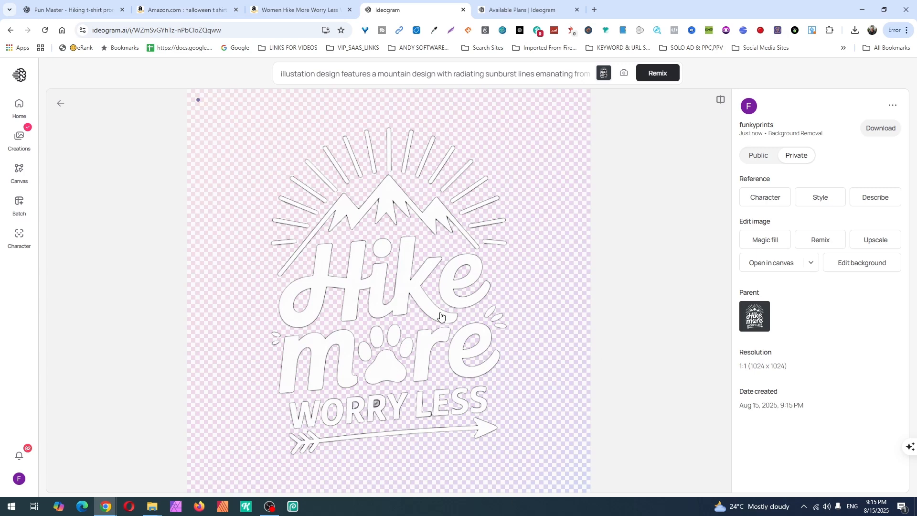
left_click(60, 103)
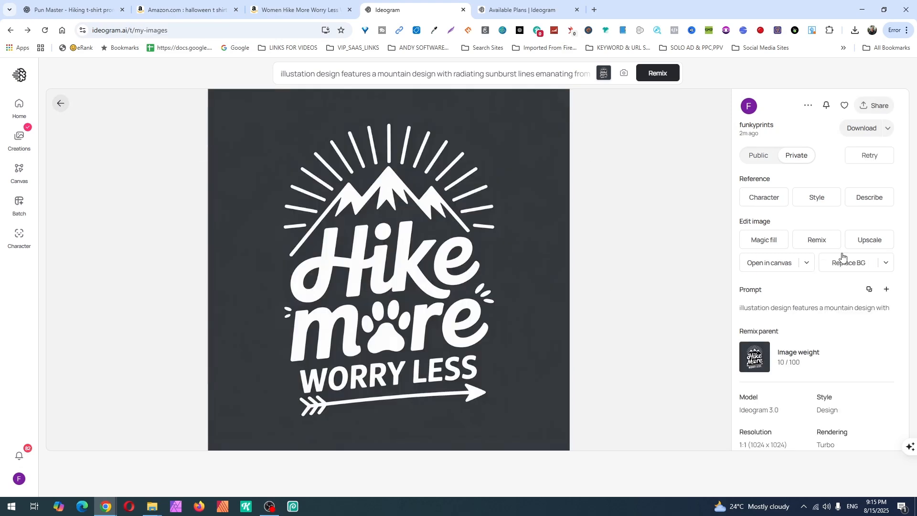
Like the original white script-lettered Hike More design and download it as a PNG into the YT_Videos folder
double_click(692, 181)
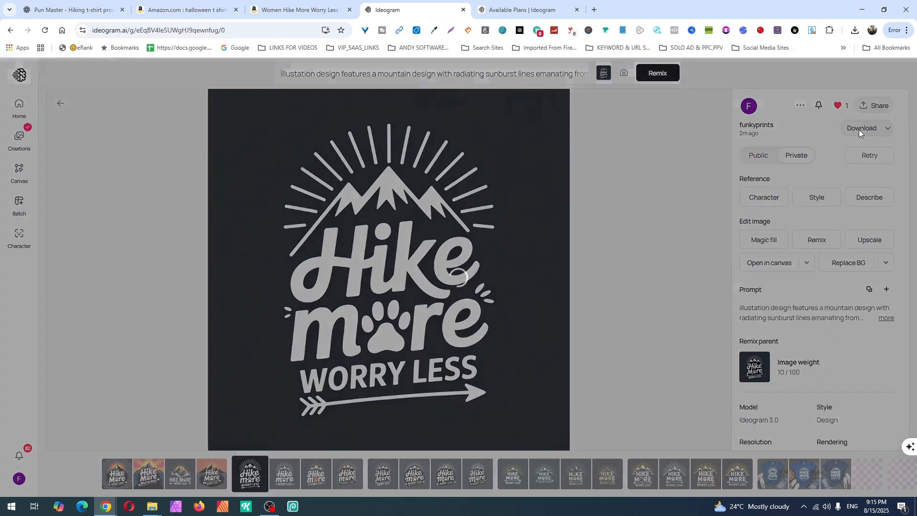
left_click(859, 130)
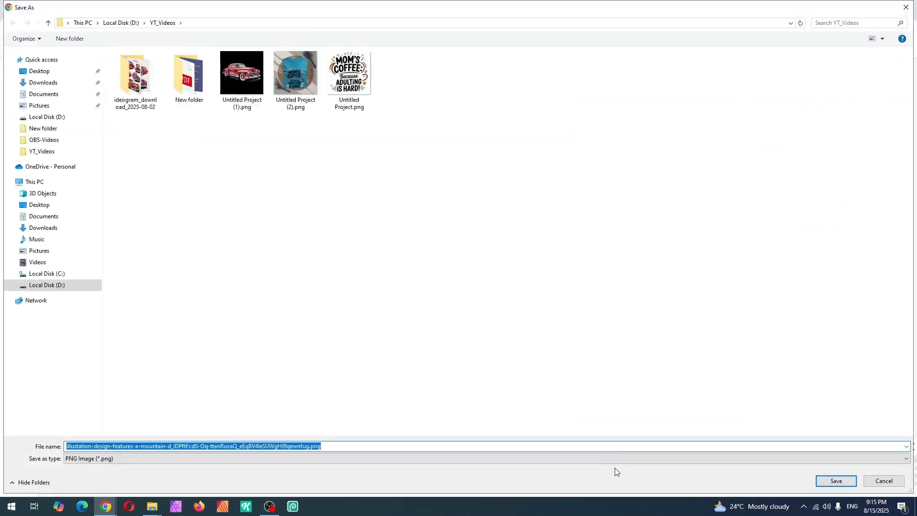
left_click(835, 481)
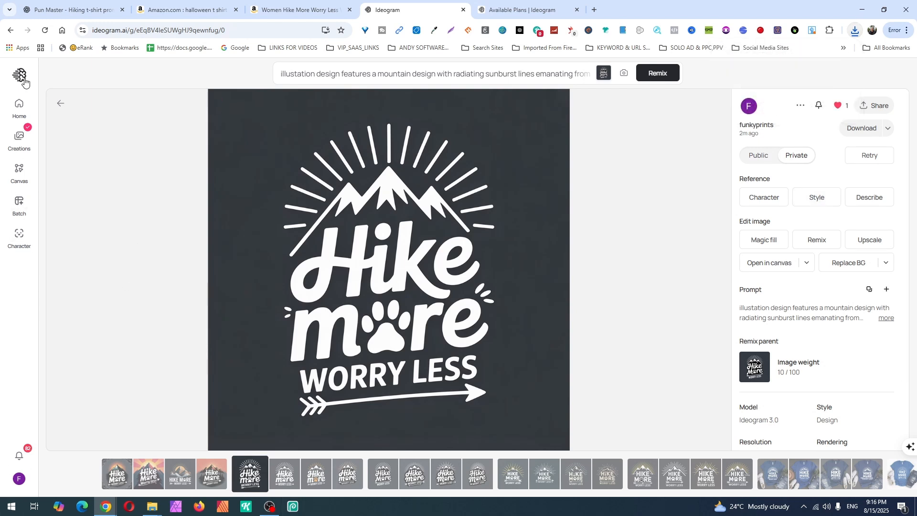
left_click(60, 103)
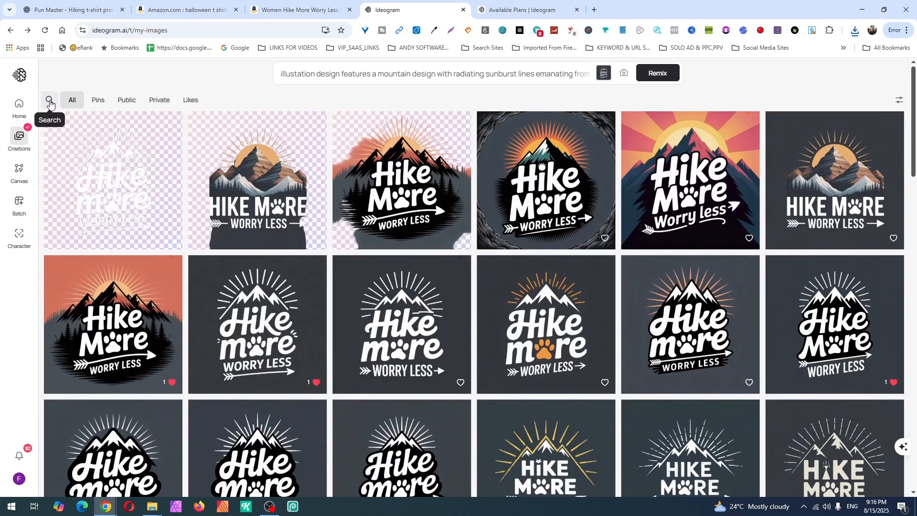
Search the creations for "animal clipart" and look through the results
left_click(50, 102)
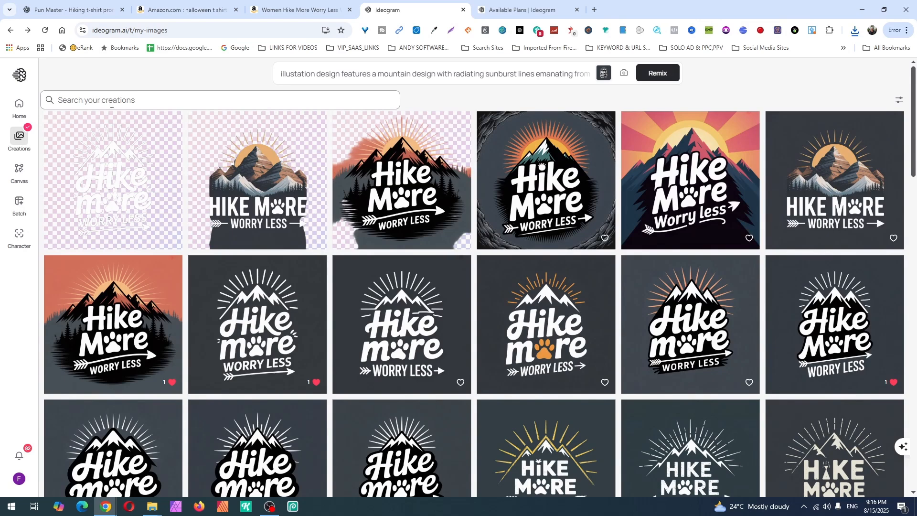
type("animal clipart")
key("Return")
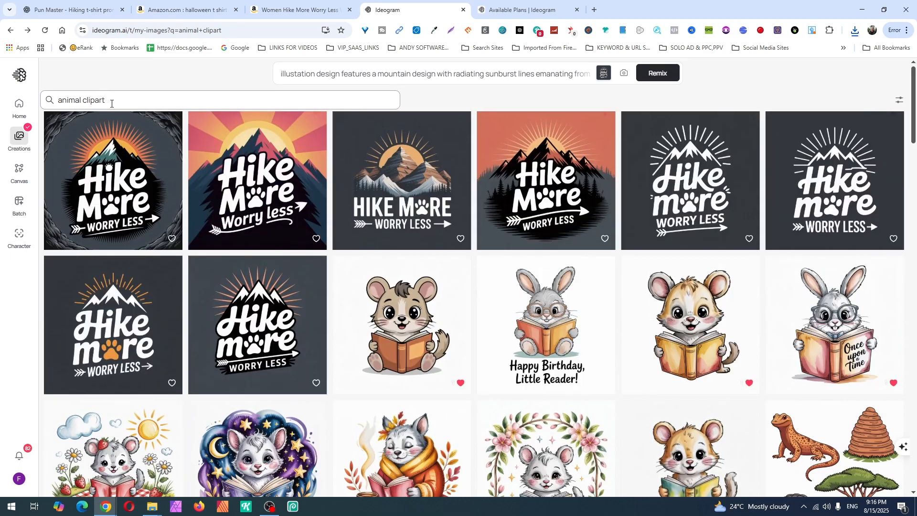
scroll(644, 339, "down", 8)
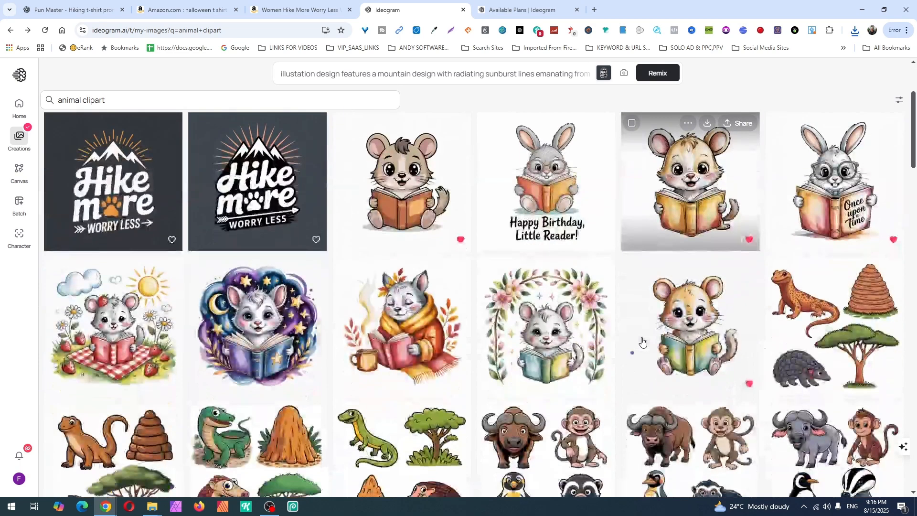
scroll(644, 338, "up", 10)
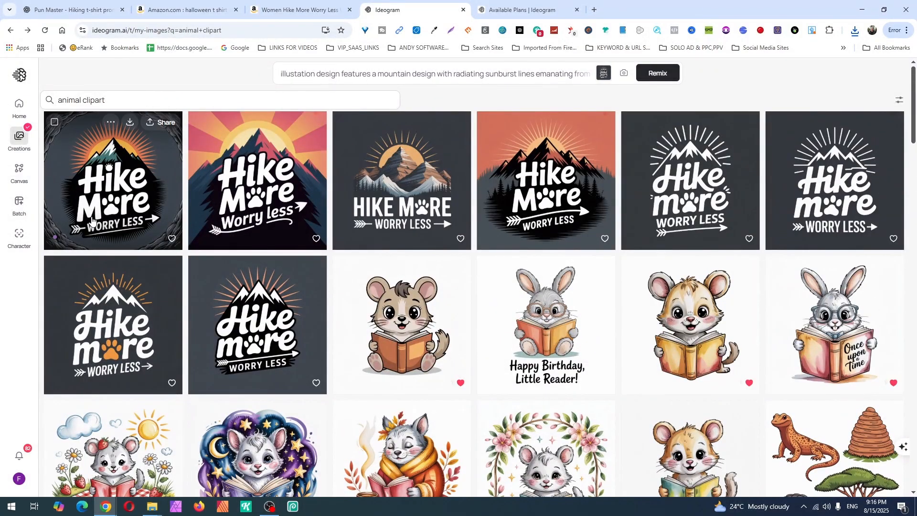
Browse the community images in the Explore feed for a t-shirt design to use as a style reference
left_click(17, 76)
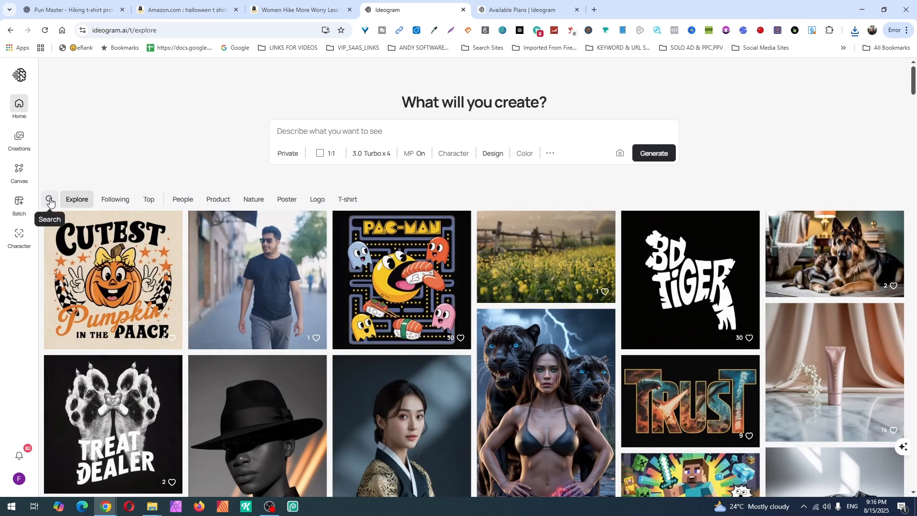
scroll(576, 330, "down", 15)
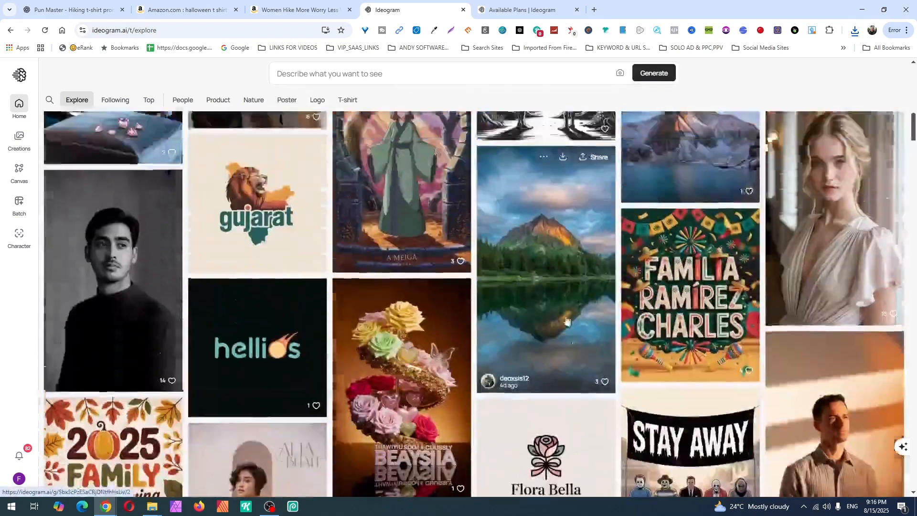
scroll(246, 282, "up", 15)
scroll(580, 310, "down", 12)
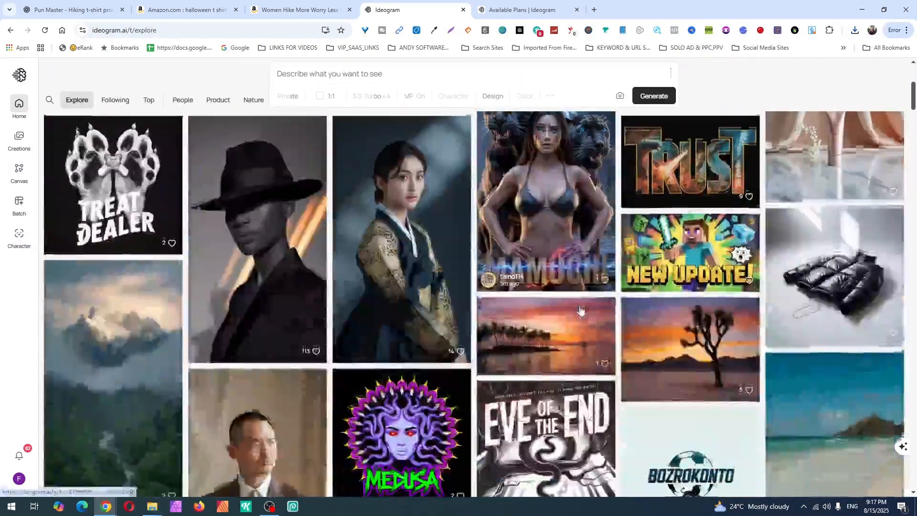
scroll(579, 309, "down", 10)
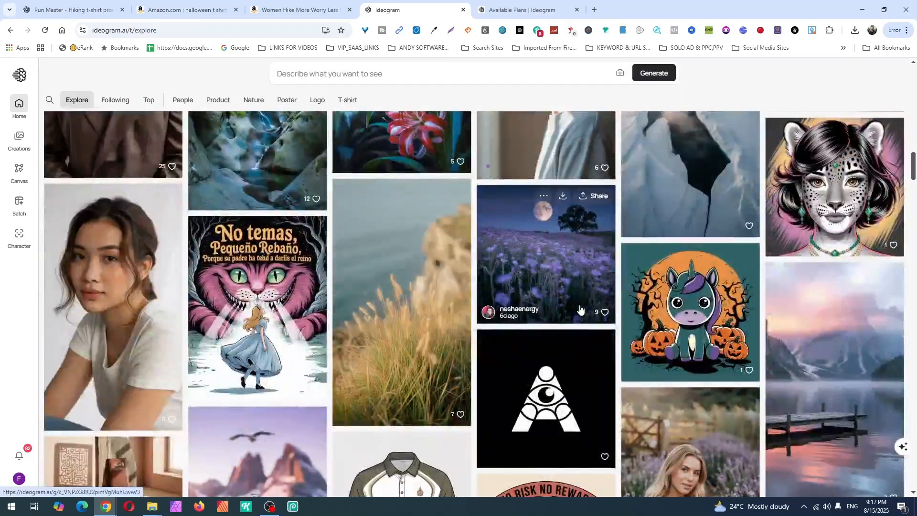
scroll(579, 309, "down", 8)
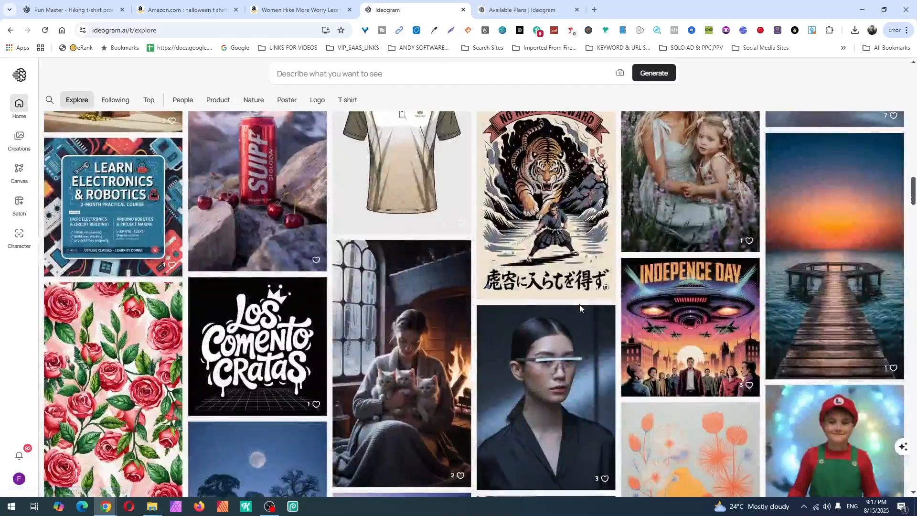
scroll(580, 309, "down", 6)
scroll(580, 310, "down", 10)
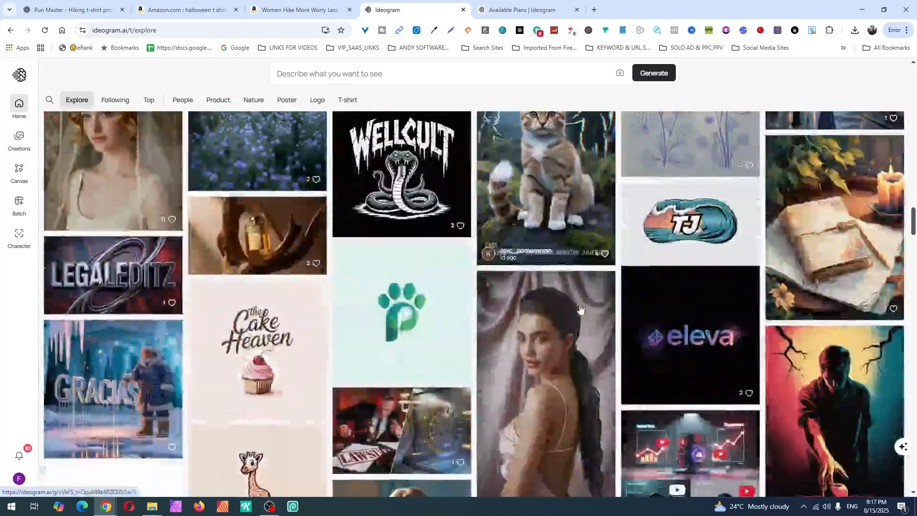
scroll(580, 310, "down", 13)
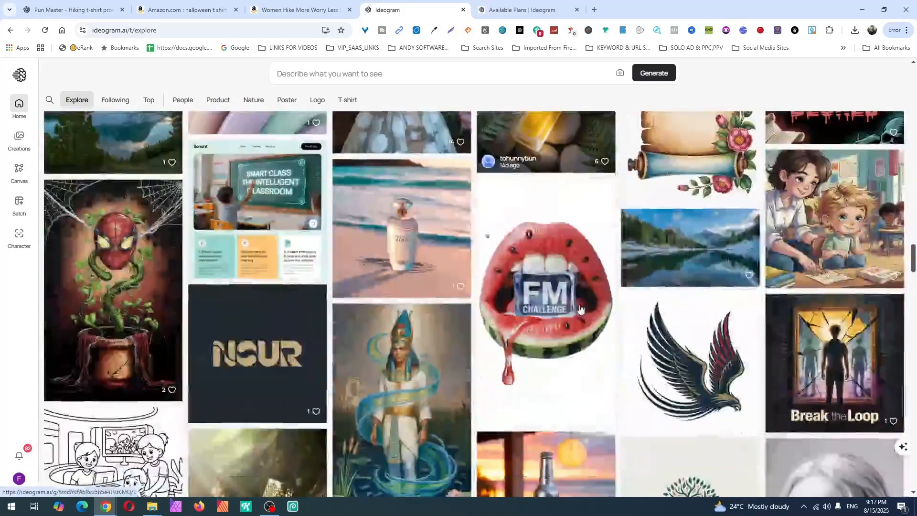
scroll(579, 310, "down", 13)
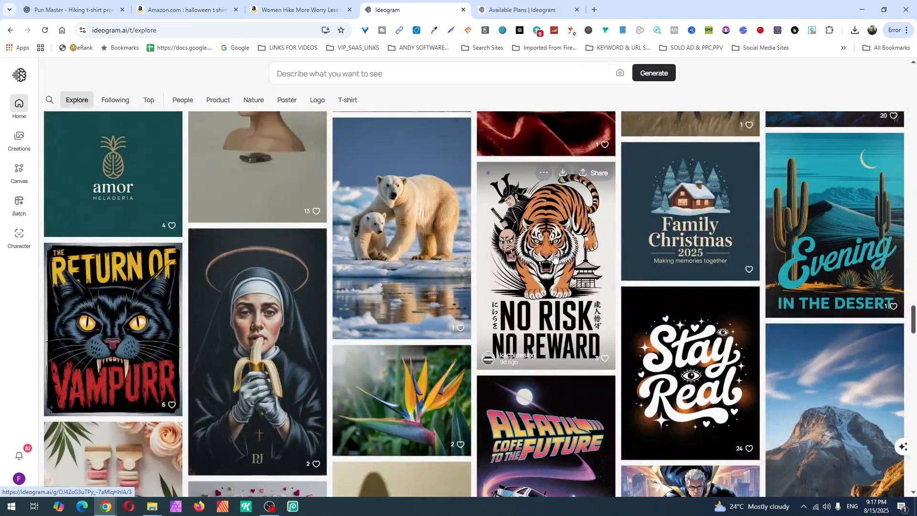
Set the No Risk No Reward tiger image as the style reference and enter the prompt Hike More Worry Less
left_click(555, 257)
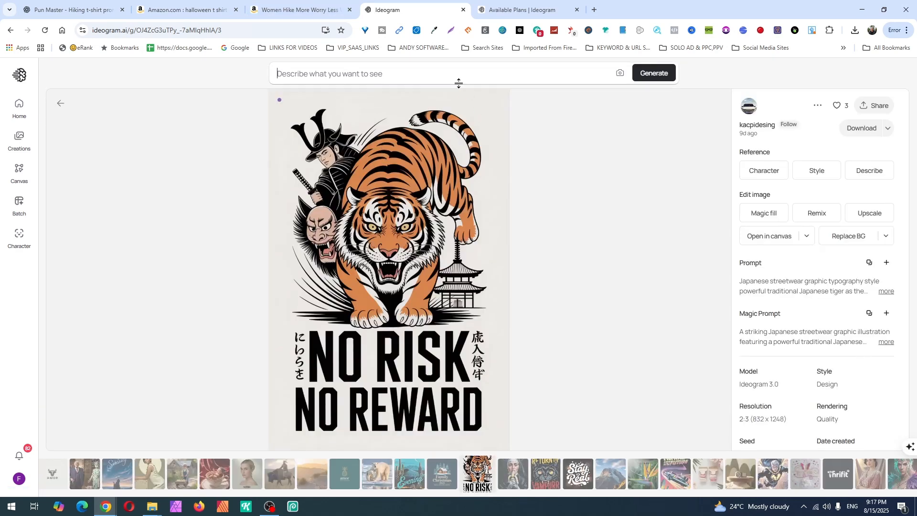
left_click(814, 170)
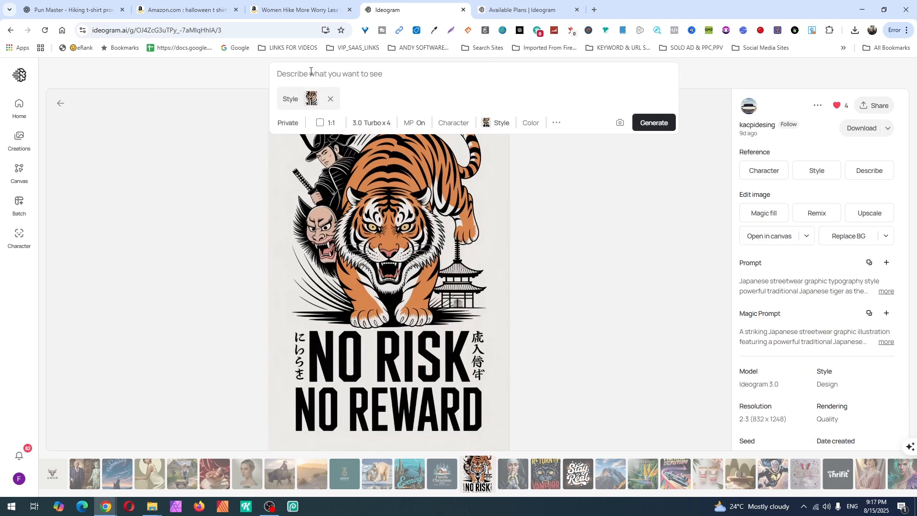
type("H")
key("BackSpace")
left_click(655, 126)
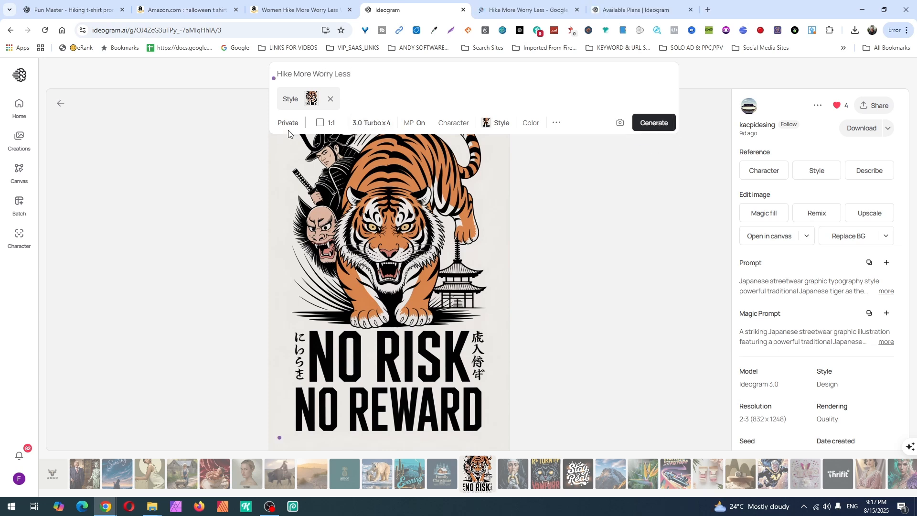
Turn Magic Prompt off and generate the Hike More Worry Less designs in the tiger image's style
left_click(416, 126)
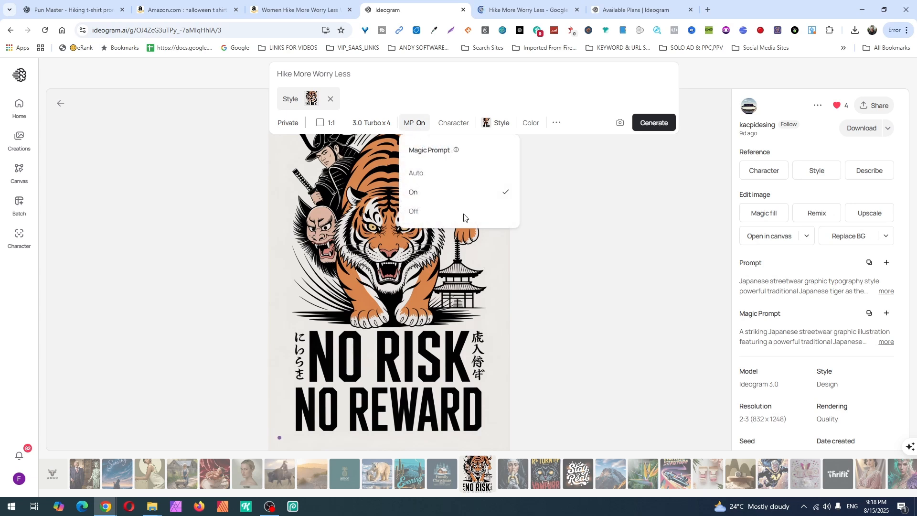
left_click(429, 212)
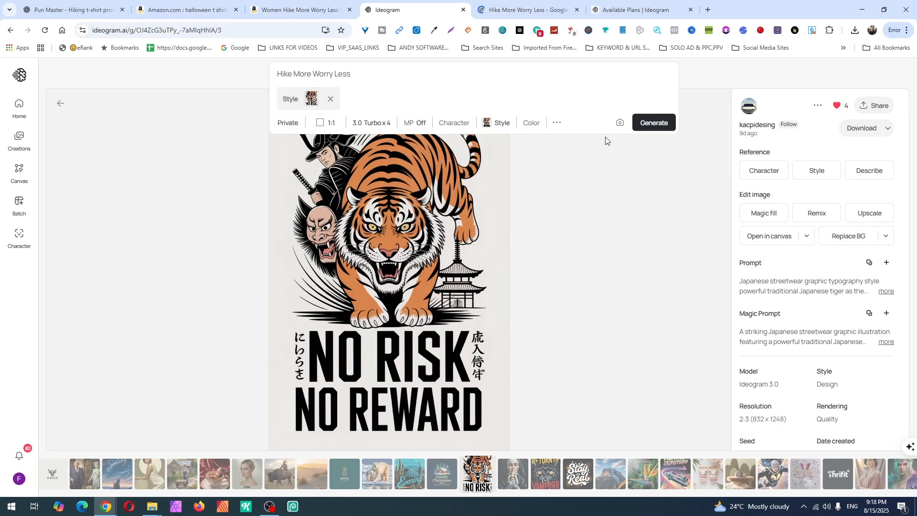
left_click(652, 126)
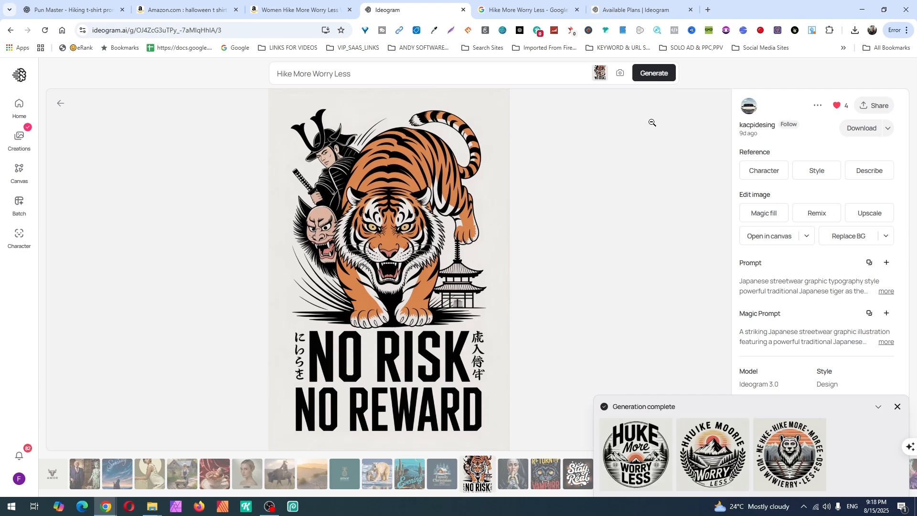
Look through the four generated Hike More Worry Less designs and check the spelling of their lettering
left_click(631, 464)
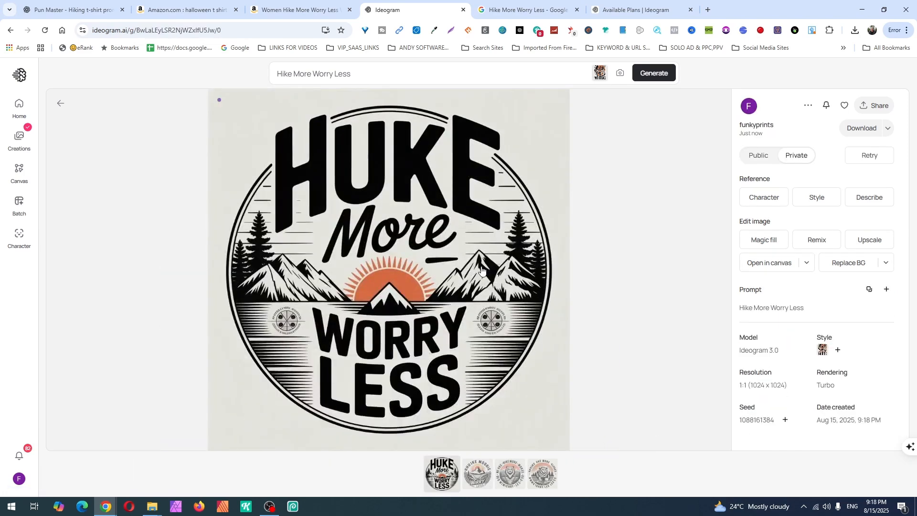
left_click(560, 234)
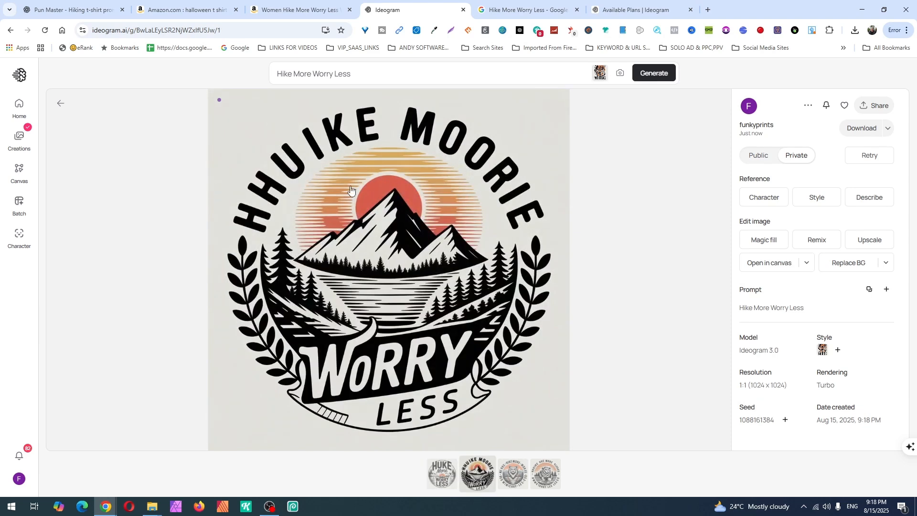
left_click(469, 196)
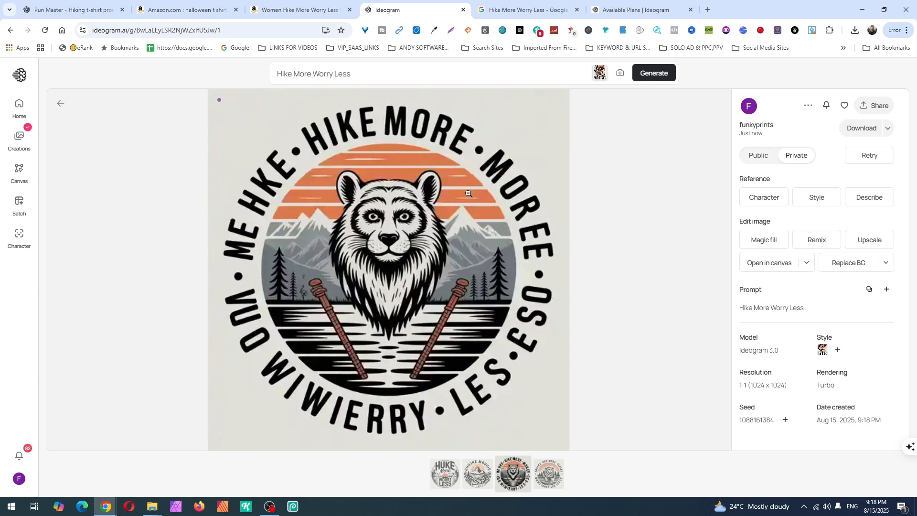
left_click(468, 196)
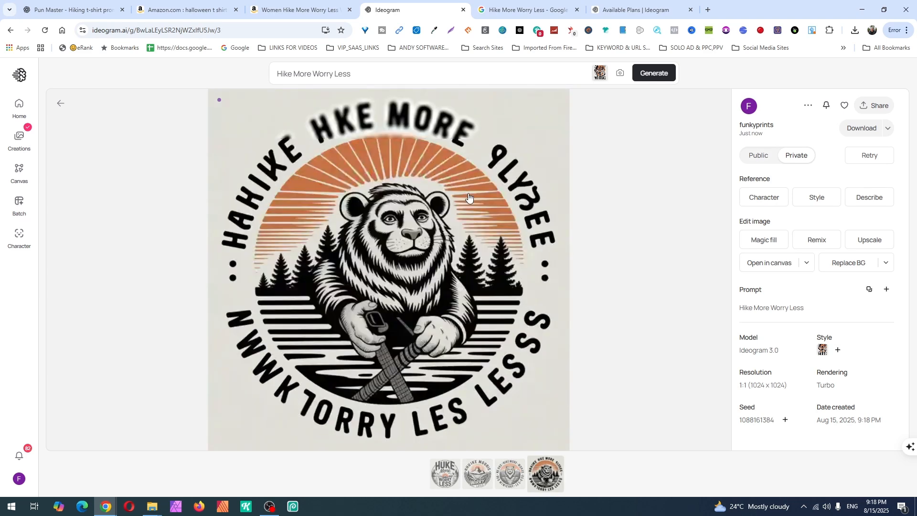
scroll(470, 198, "up", 2)
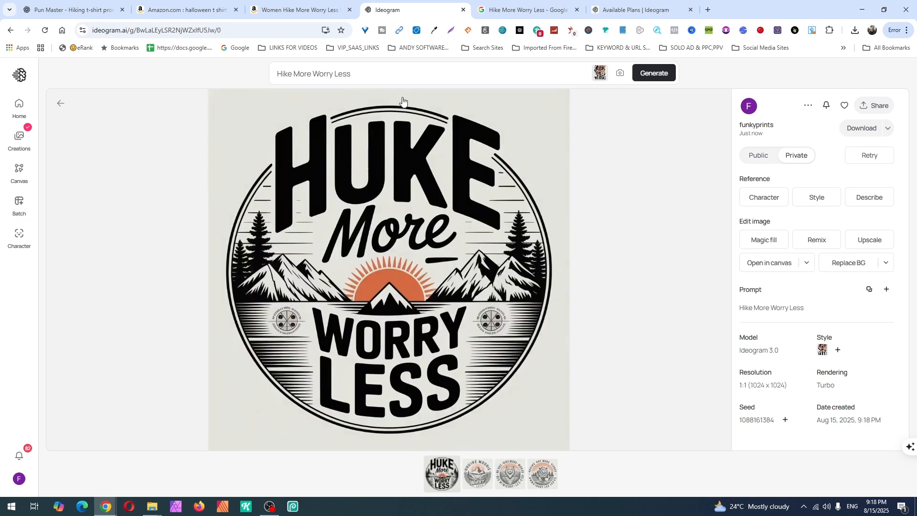
Split the prompt's slogan into two separately quoted phrases, "Hike More" and "Worry Less"
left_click(374, 72)
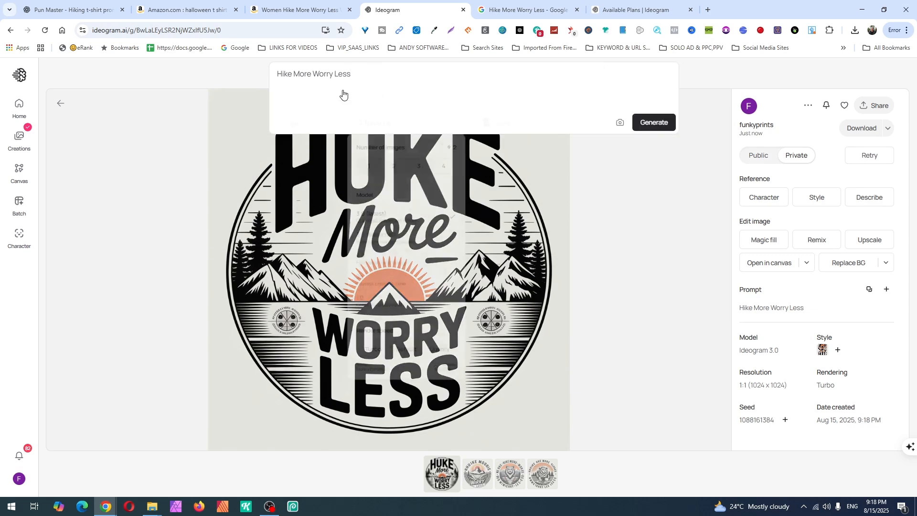
left_click(278, 71)
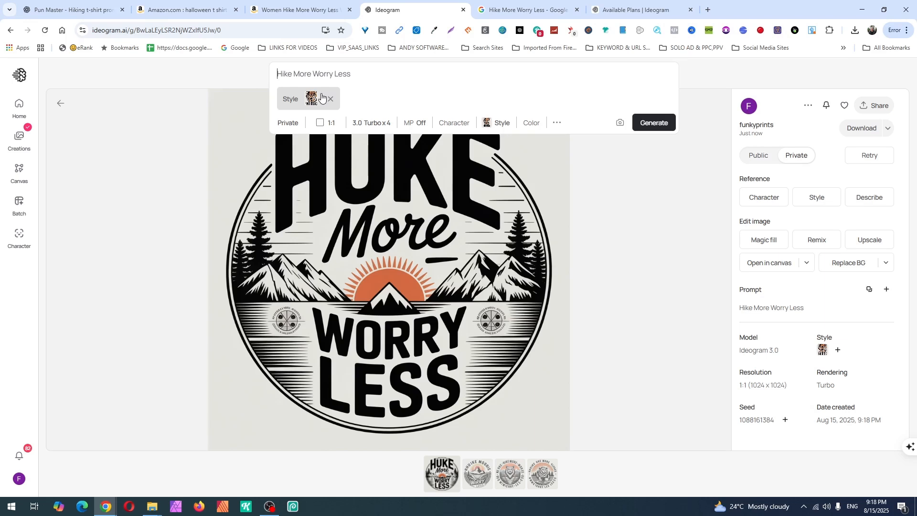
type("\"")
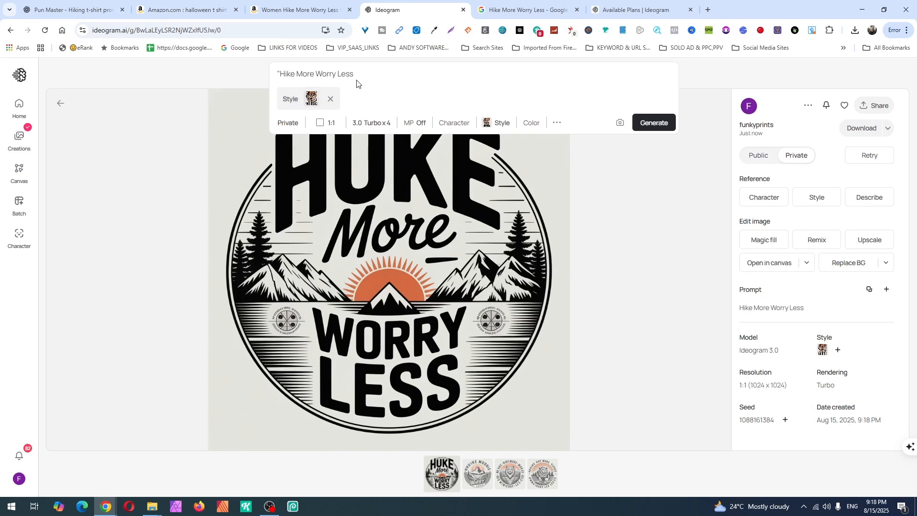
left_click(315, 74)
type("\"")
double_click(321, 74)
left_click(320, 74)
double_click(322, 74)
type("\"")
double_click(366, 71)
left_click(366, 71)
Expand the prompt to Add the text: "Hike More" on the top and : "Worry Less" on the bottom, and generate the images
left_click(278, 72)
type("Add the t")
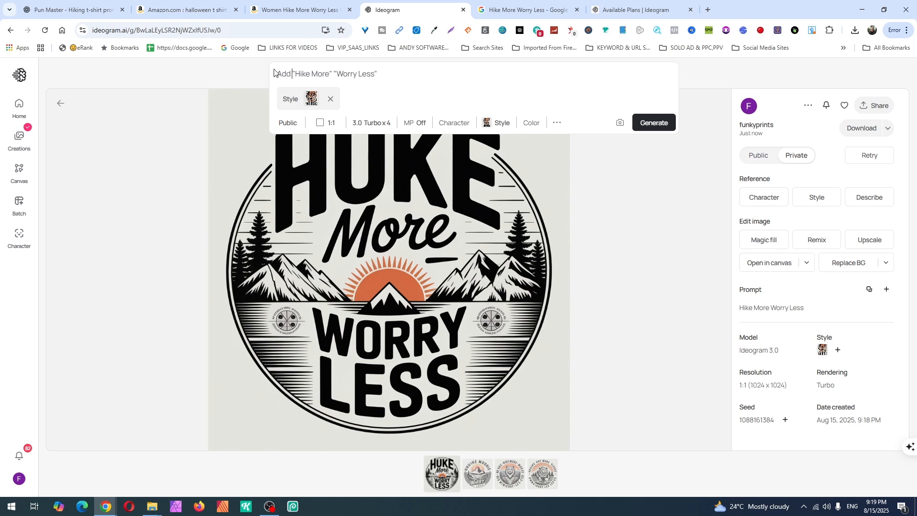
type("ext")
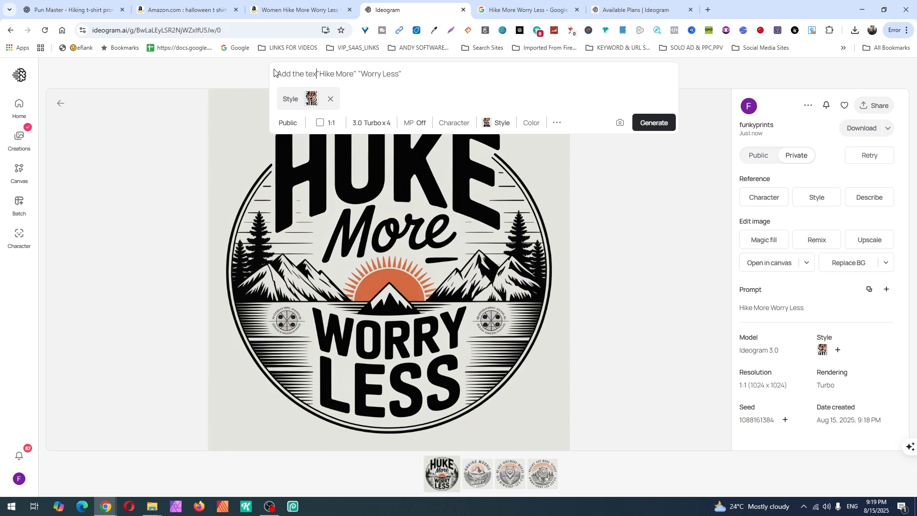
type(":")
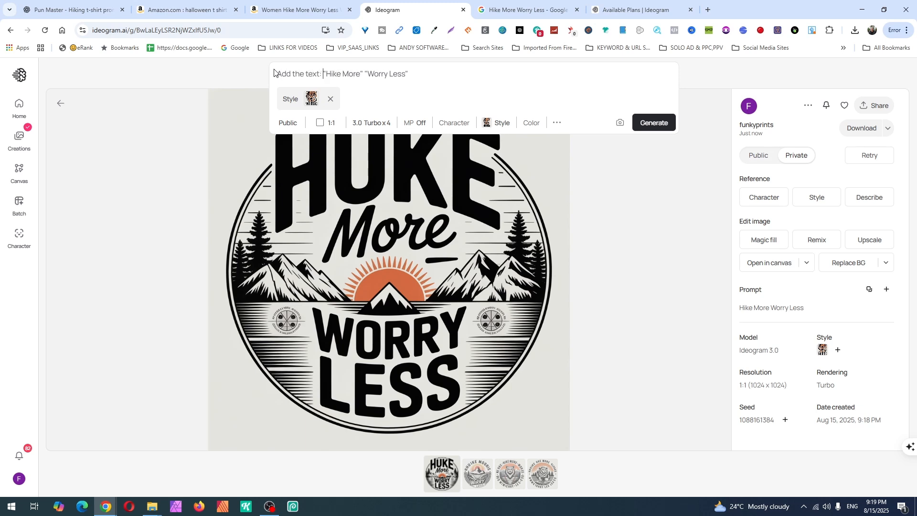
left_click(363, 73)
type("on the top and ")
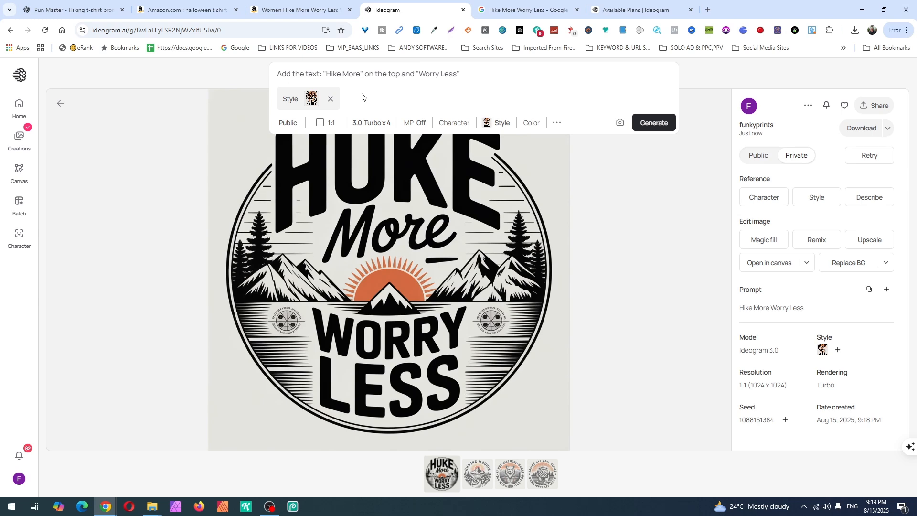
type(":")
left_click_drag(461, 74, 494, 72)
key("Return")
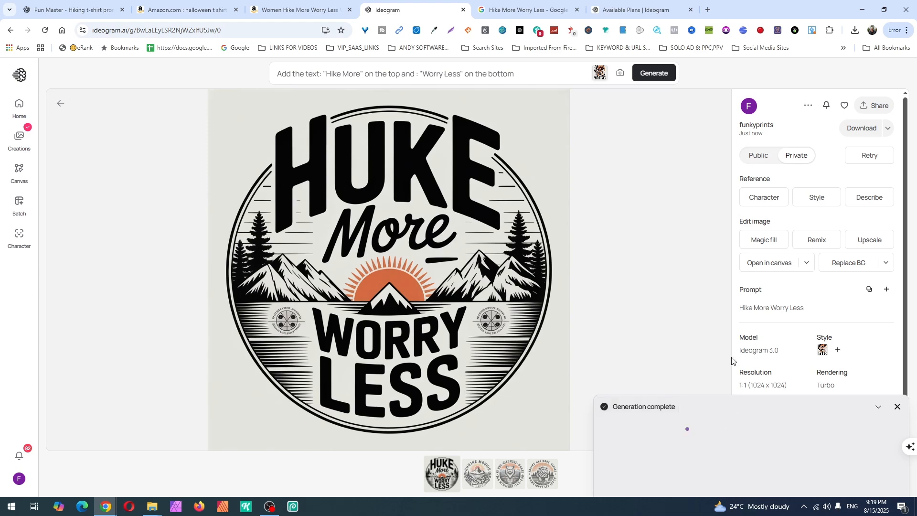
Review the four new Hike More Worry Less designs for correct lettering and stray artwork
left_click(621, 468)
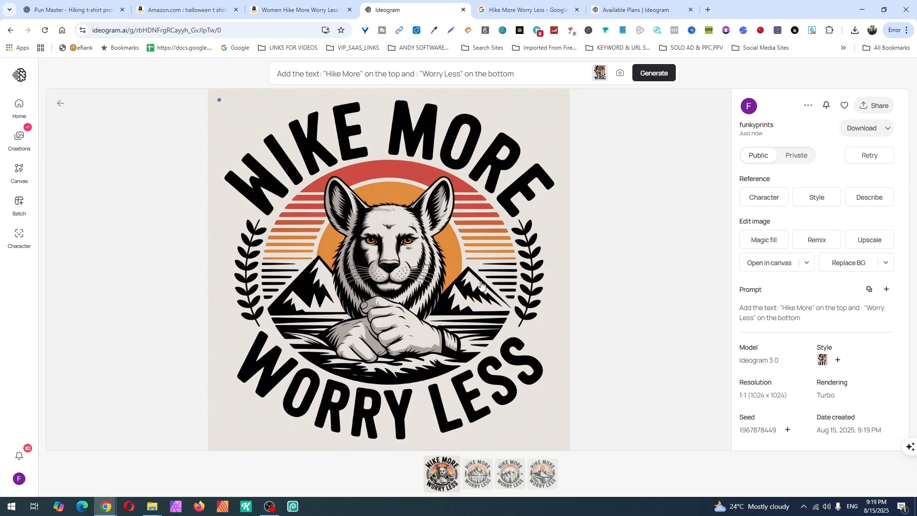
key("Right")
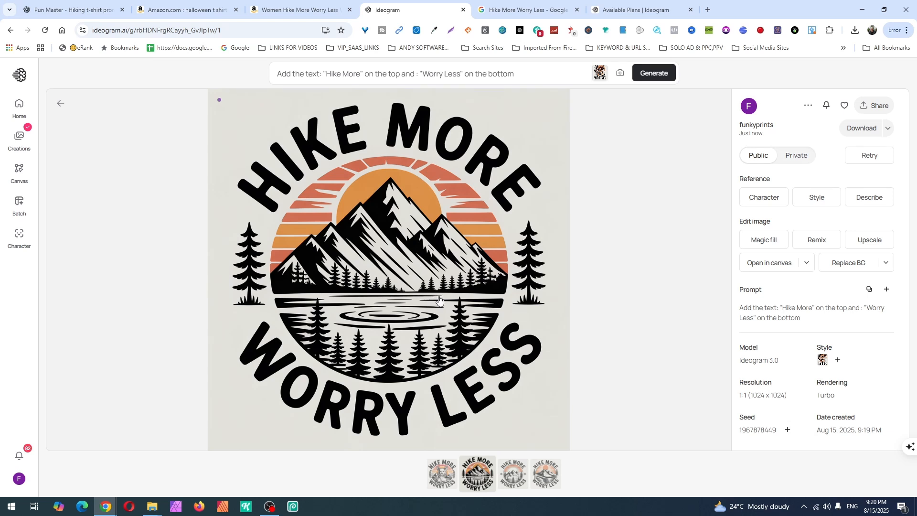
key("Right")
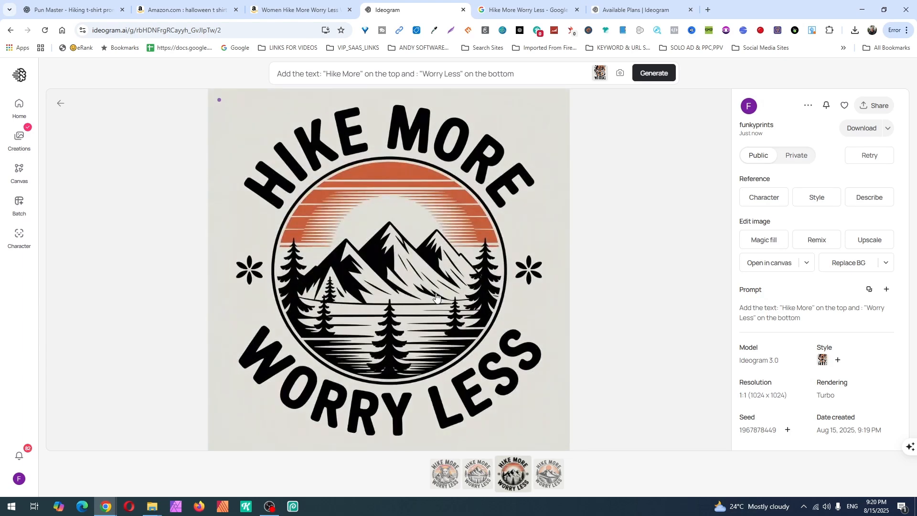
key("Right")
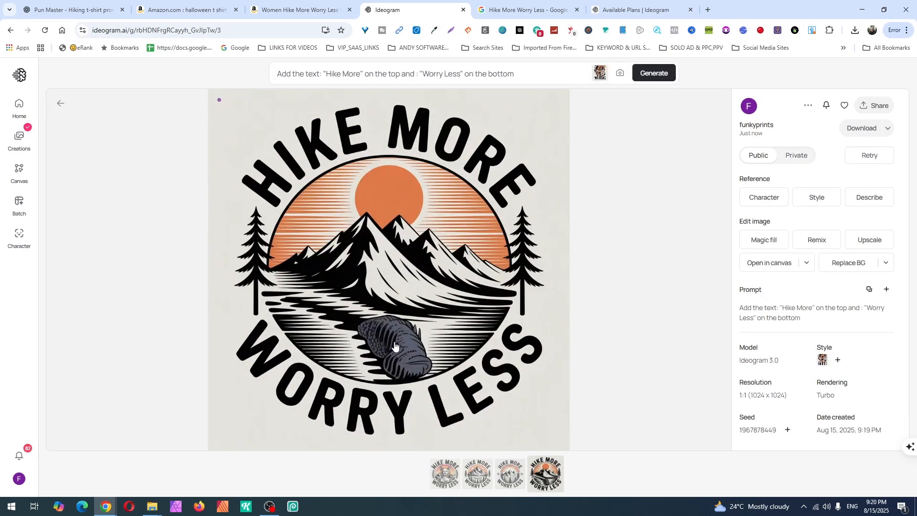
key("Left")
key("Left")
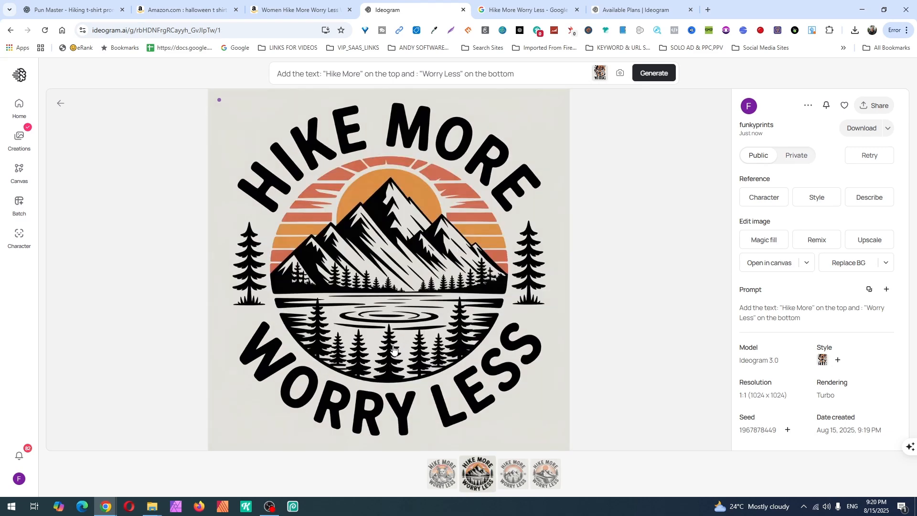
key("Left")
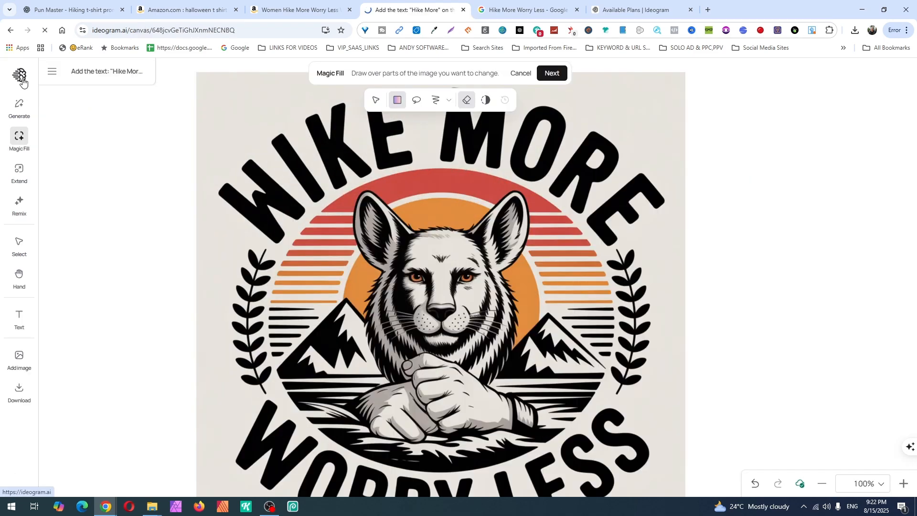
Return to the home feed and search the community images for "clipart"
left_click(21, 77)
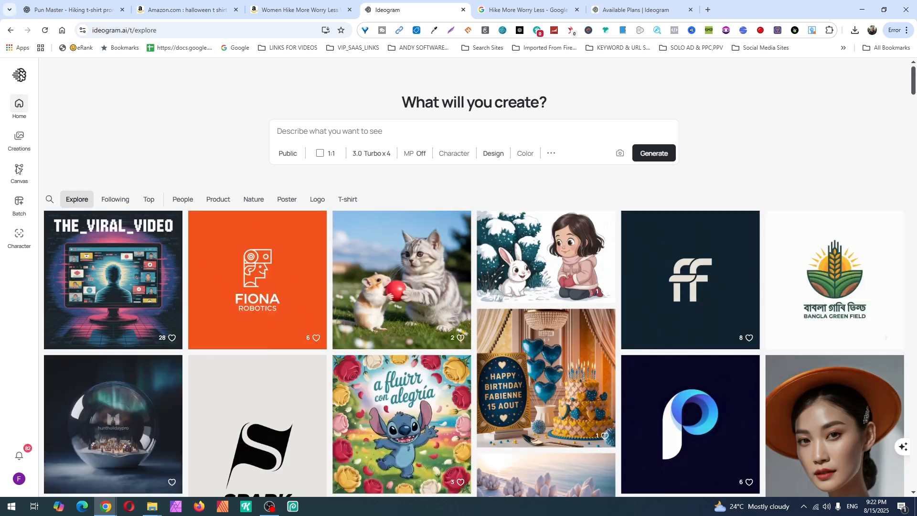
left_click(51, 201)
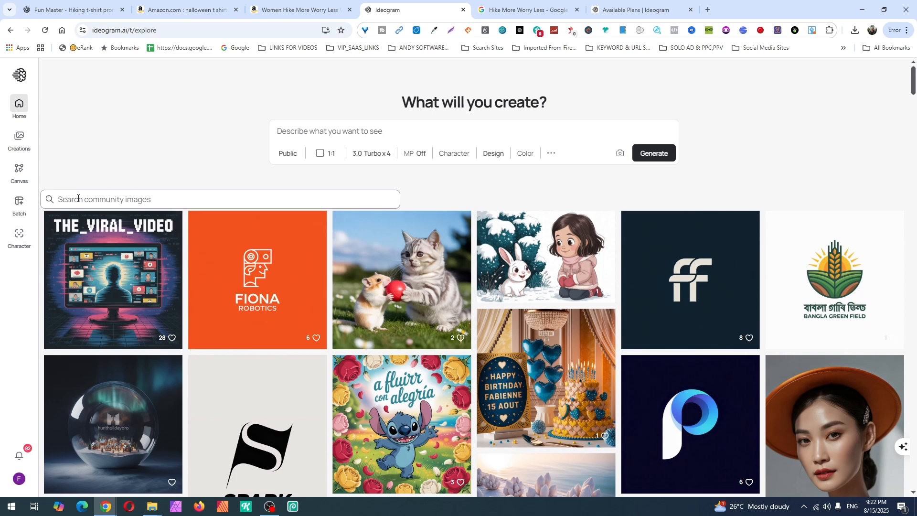
type("clipar")
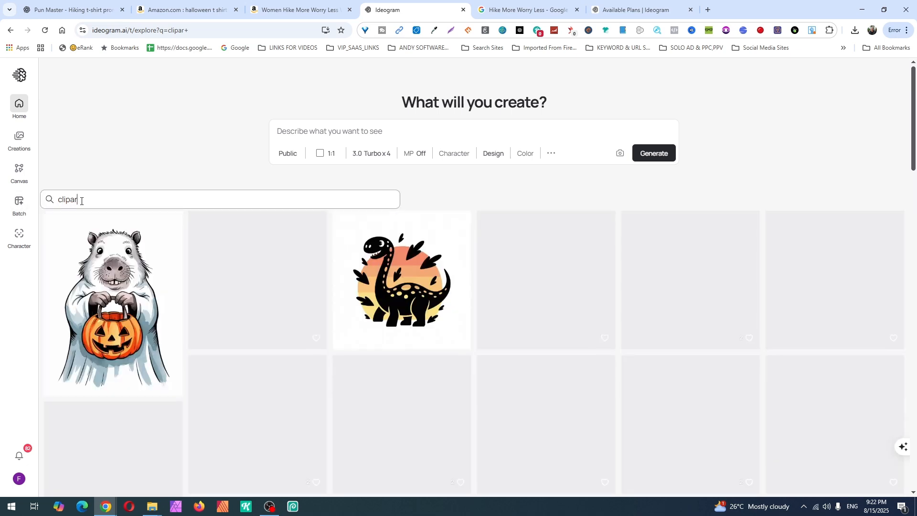
key("BackSpace")
type("t")
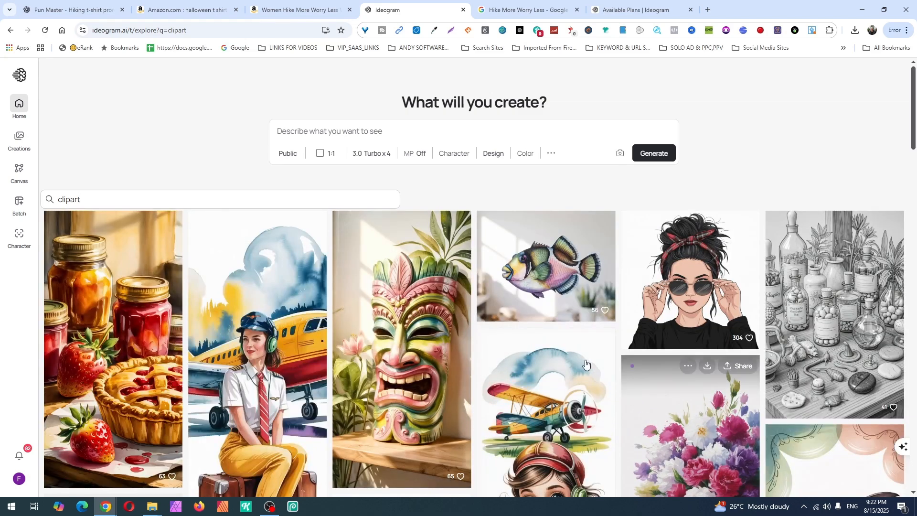
Browse the clipart search results for illustration styles and clipart sets
scroll(624, 337, "down", 4)
scroll(625, 334, "up", 4)
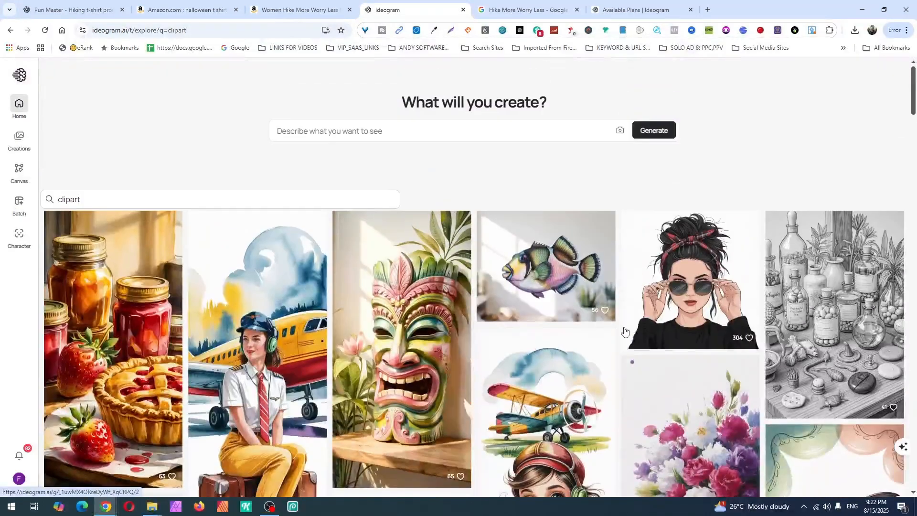
scroll(625, 329, "down", 4)
scroll(625, 330, "down", 4)
scroll(626, 327, "up", 3)
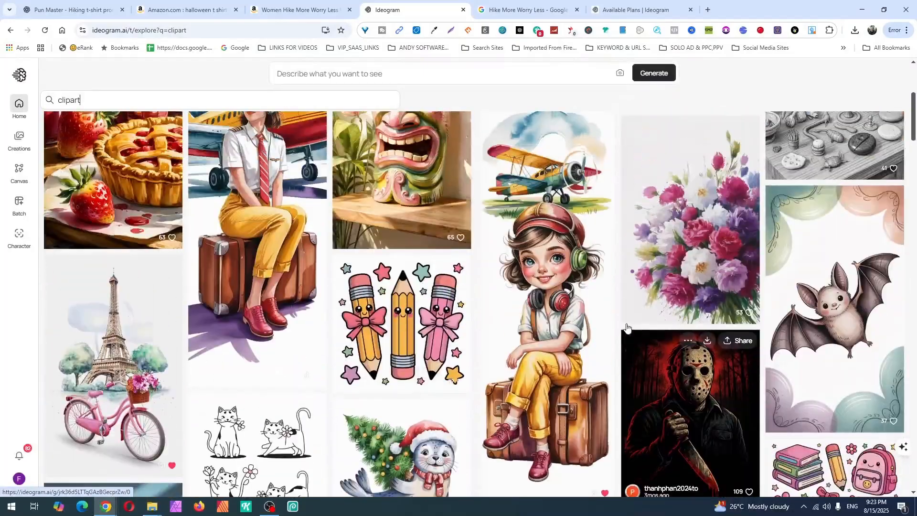
scroll(626, 328, "down", 4)
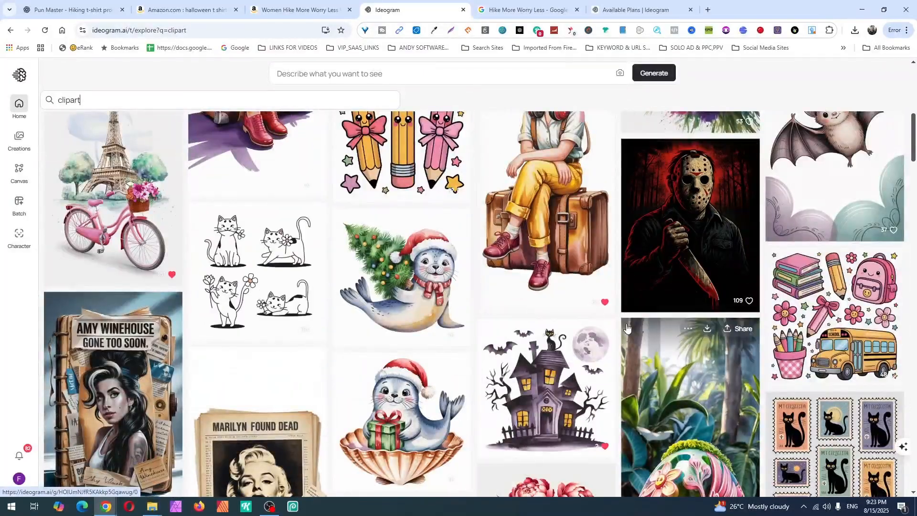
scroll(626, 327, "down", 3)
scroll(626, 327, "down", 4)
scroll(627, 327, "up", 4)
scroll(124, 457, "up", 3)
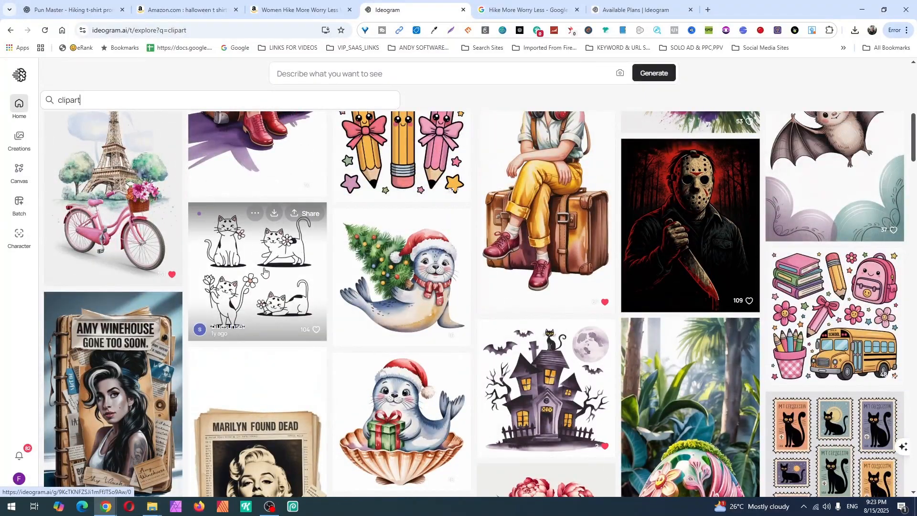
scroll(264, 271, "down", 2)
scroll(262, 265, "up", 2)
scroll(262, 260, "down", 5)
scroll(263, 260, "up", 5)
scroll(264, 259, "down", 5)
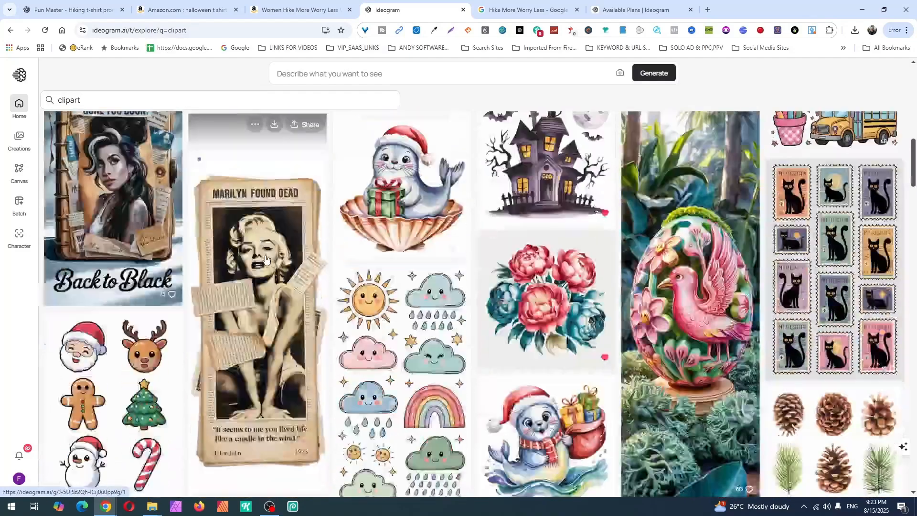
scroll(266, 258, "down", 7)
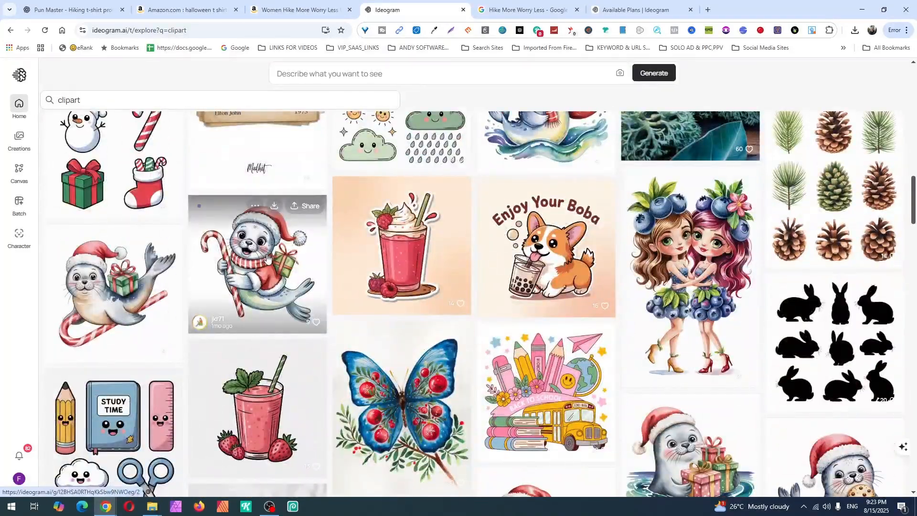
Find the Halloween ghost with orange beanie, pumpkin and oil lamp in the clipart results, like it and open its details
scroll(267, 258, "down", 5)
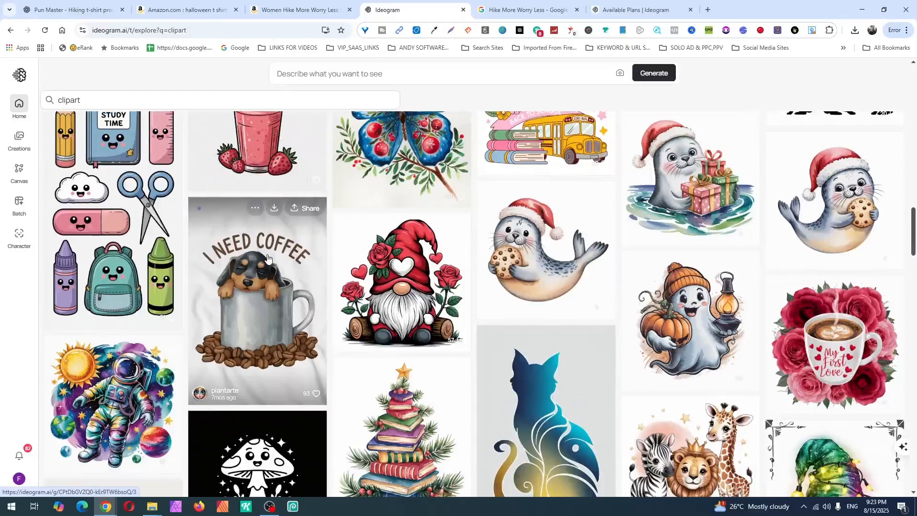
scroll(267, 258, "down", 3)
scroll(487, 405, "up", 4)
scroll(518, 460, "down", 3)
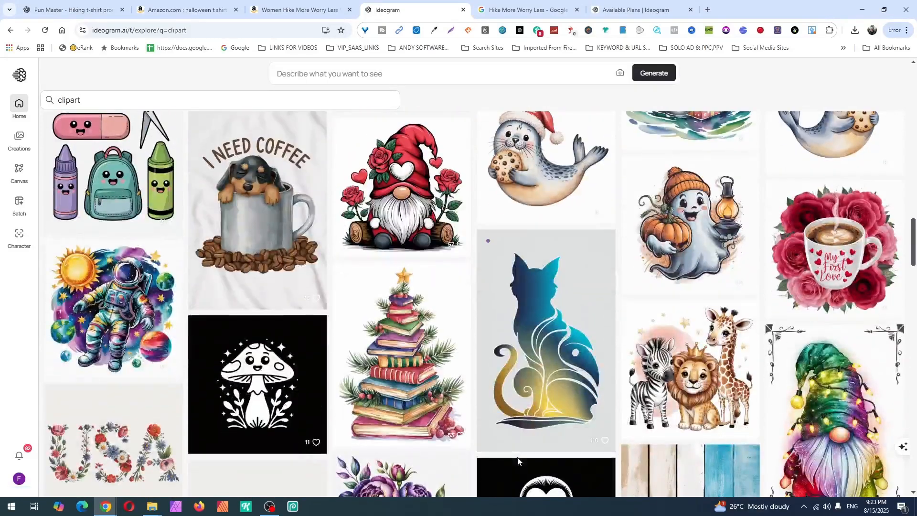
scroll(518, 458, "up", 2)
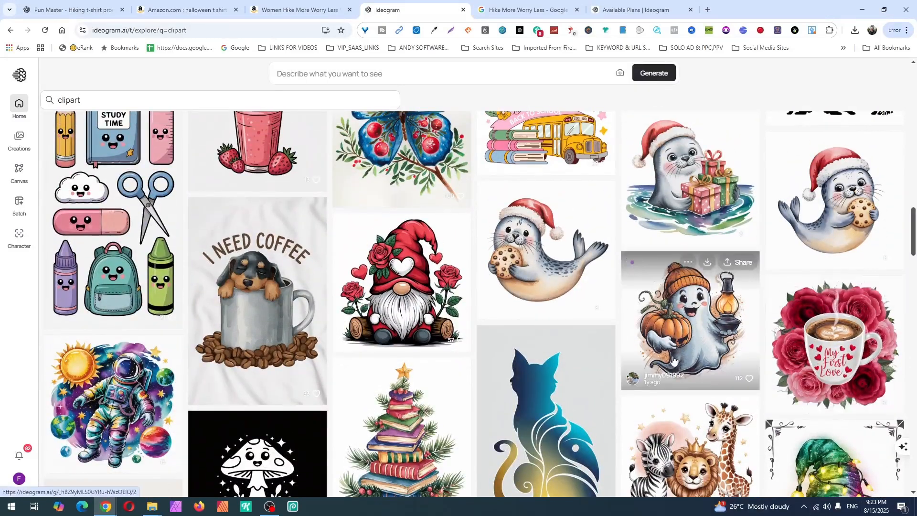
double_click(688, 340)
left_click(684, 357)
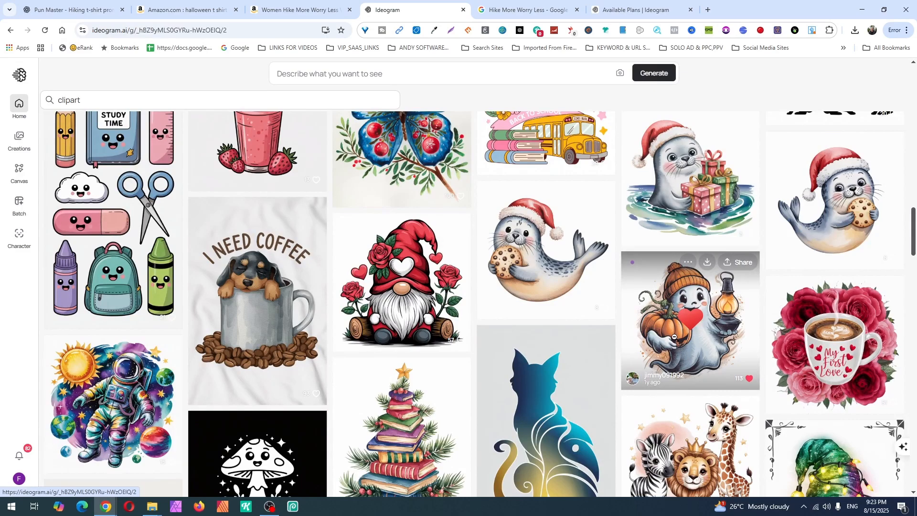
left_click(659, 335)
left_click(652, 319)
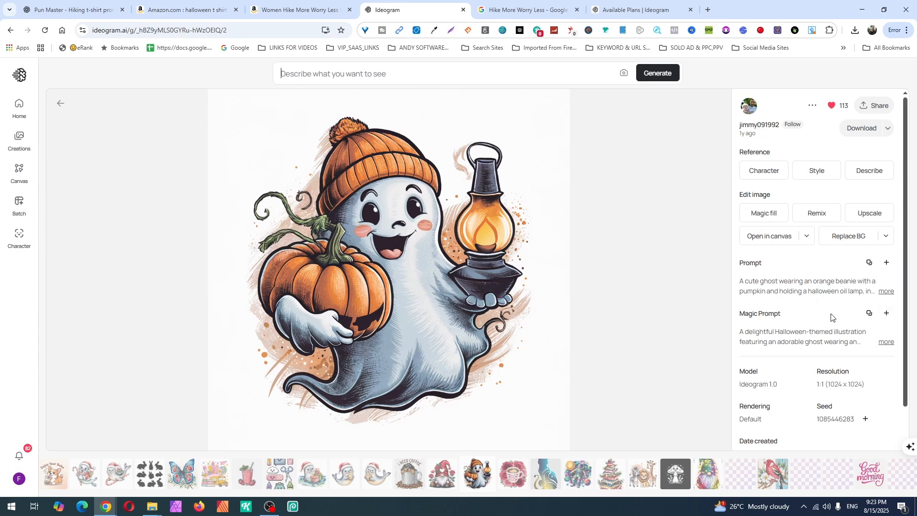
Remix the ghost image with an image weight of 10, keeping its Halloween prompt and the 3.0 Turbo x4 setting
left_click(815, 215)
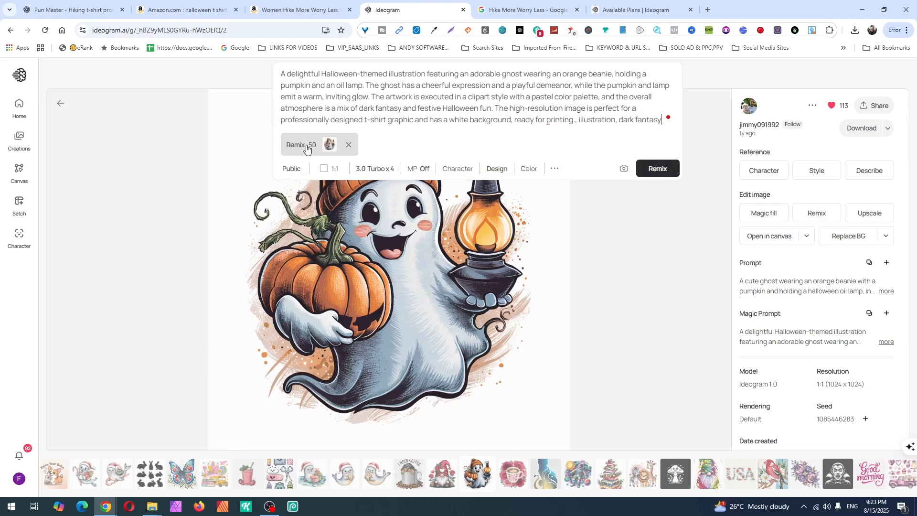
left_click(304, 145)
left_click_drag(389, 204, 365, 205)
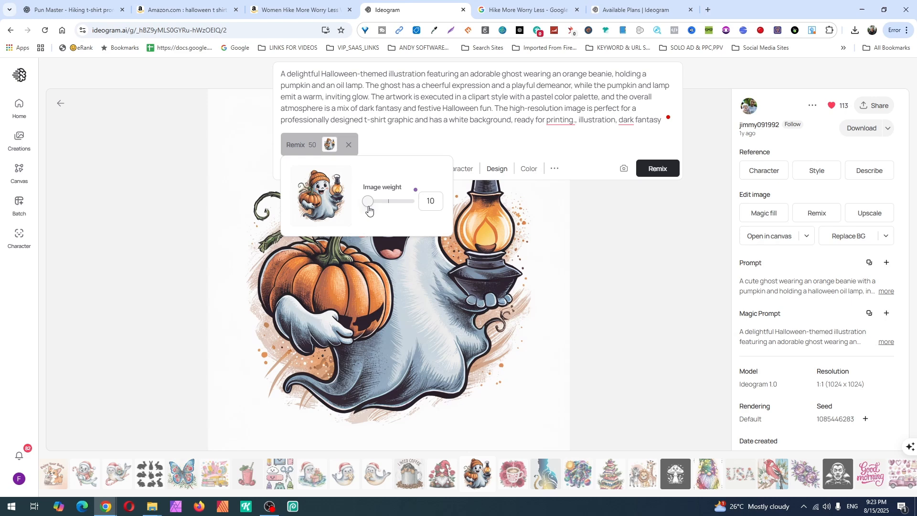
left_click(648, 168)
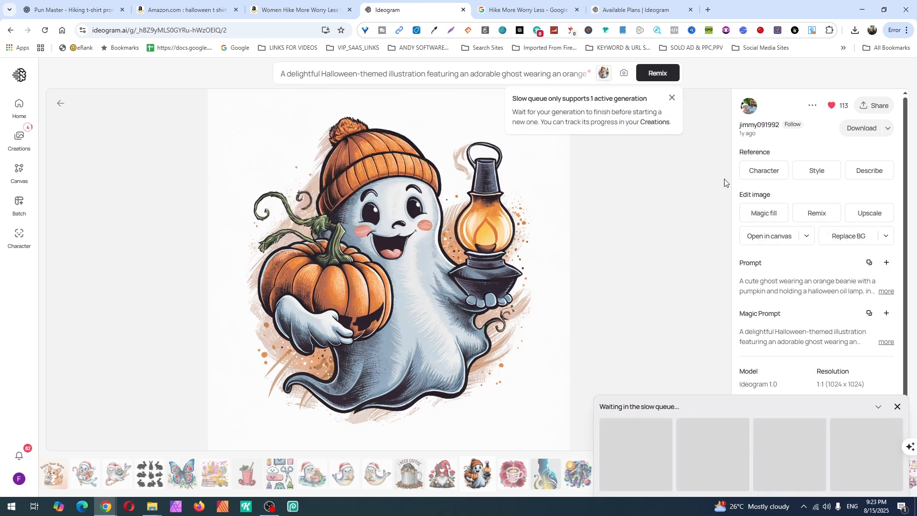
Remove the remix source image from the ghost prompt and generate new images from the text alone
left_click(457, 168)
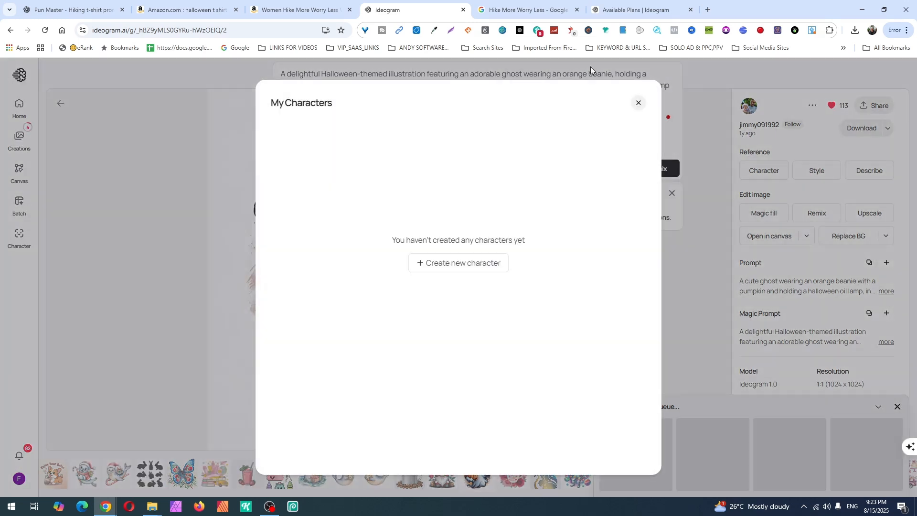
left_click(591, 66)
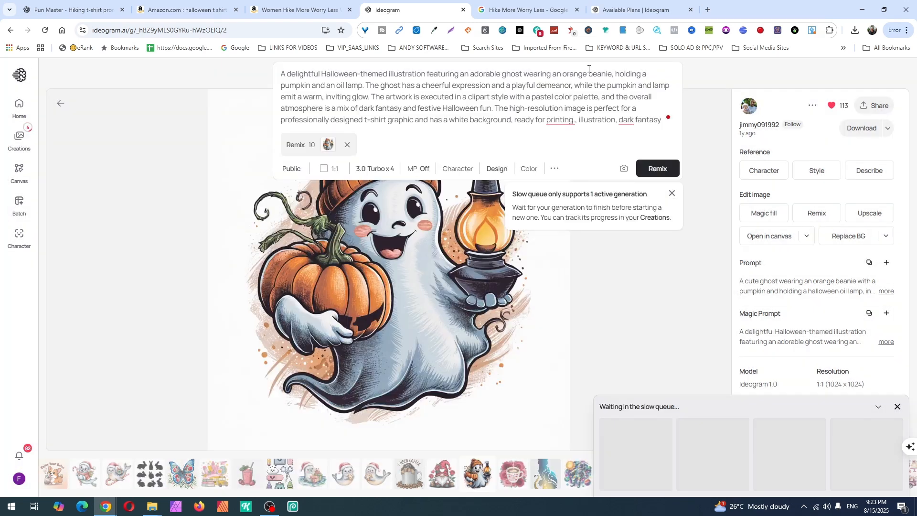
left_click(347, 144)
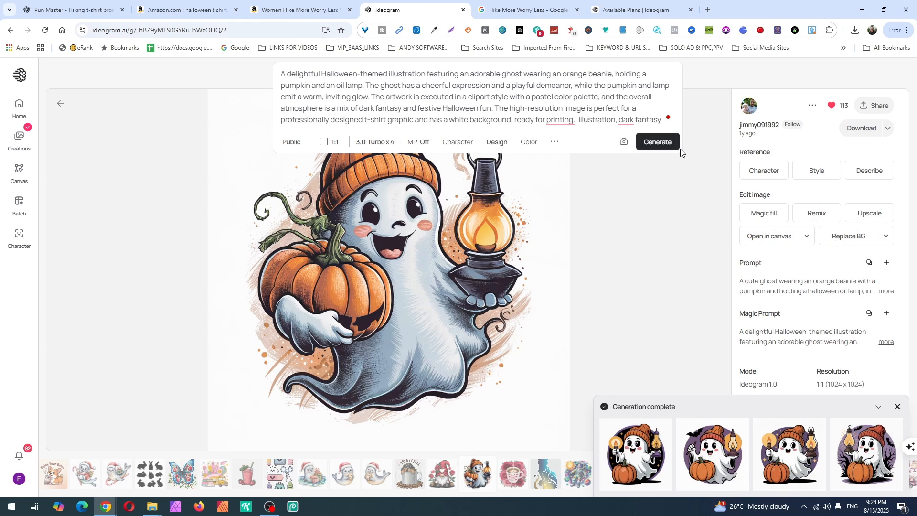
left_click(662, 142)
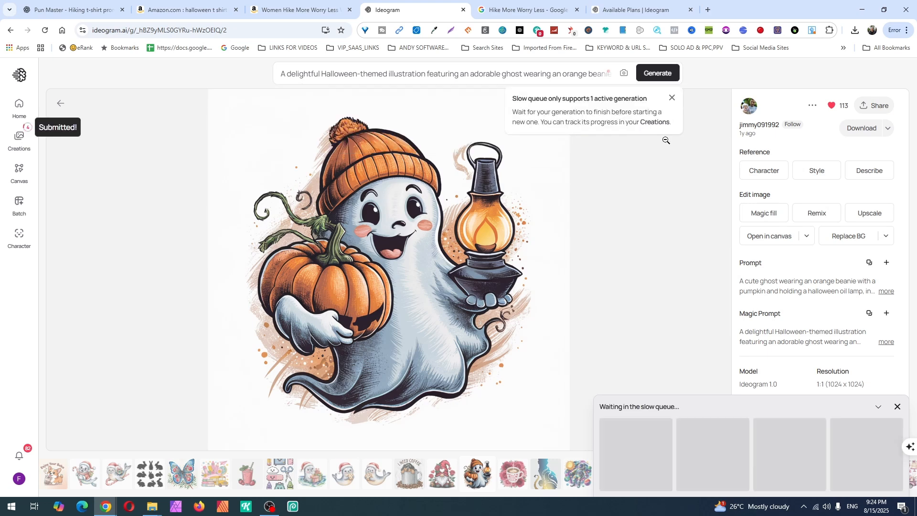
Review the remixed and text-only ghost images in the creations, comparing them one by one at full size
left_click(428, 73)
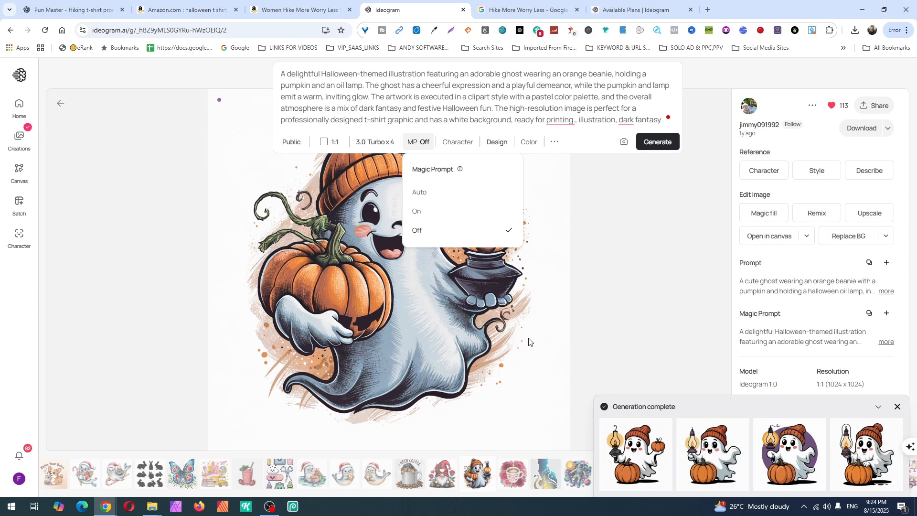
left_click(19, 138)
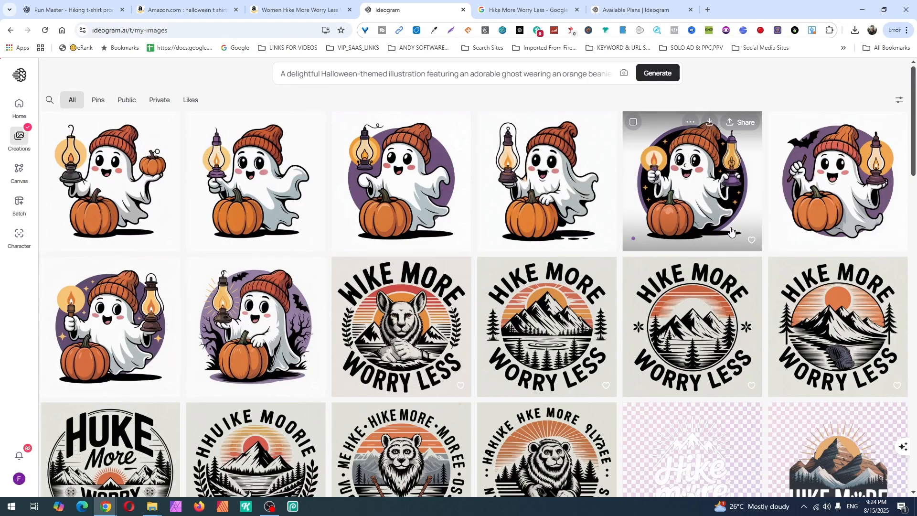
scroll(810, 196, "down", 3)
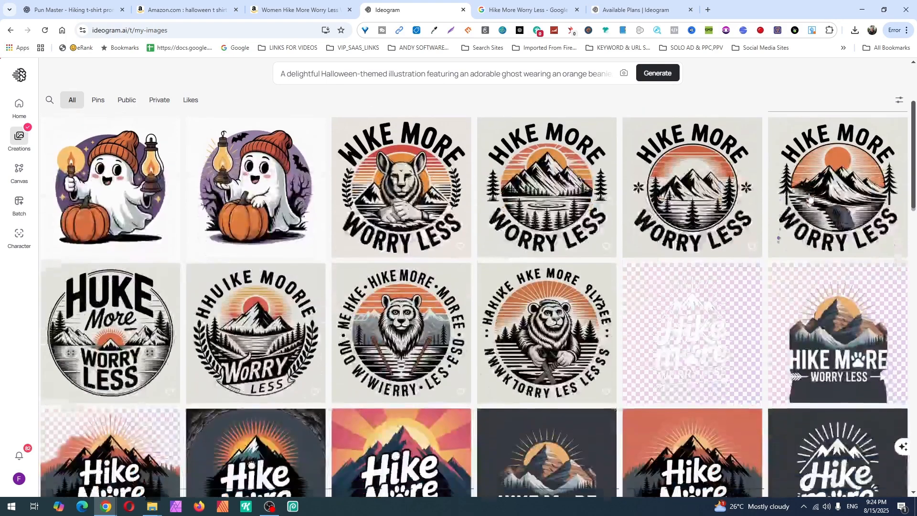
scroll(248, 187, "up", 3)
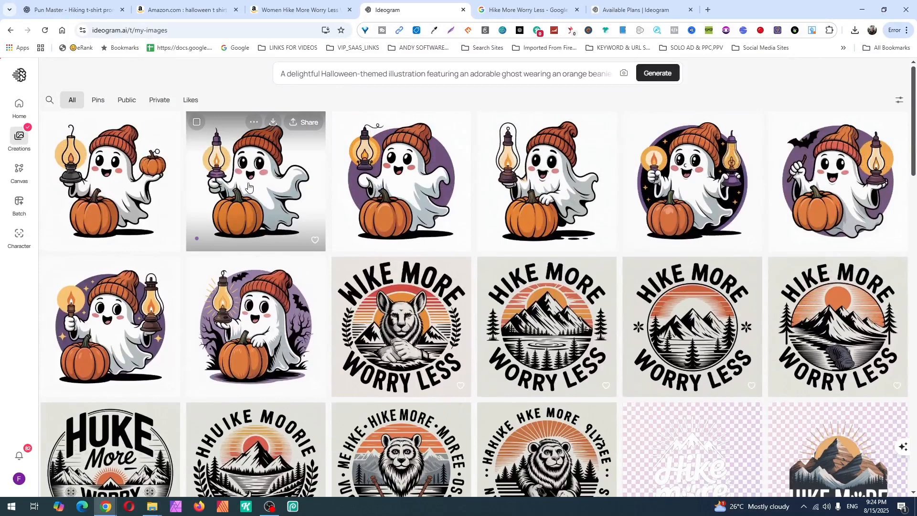
left_click(98, 171)
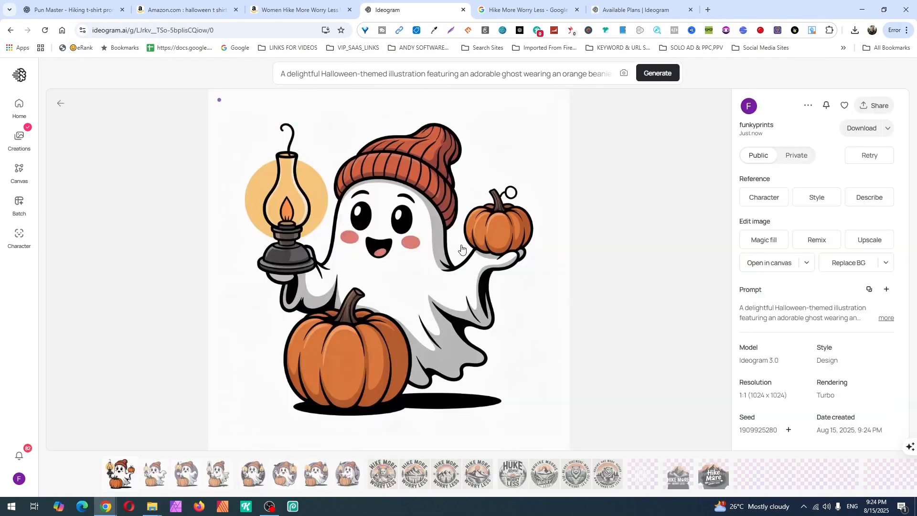
key("Right")
key("Right")
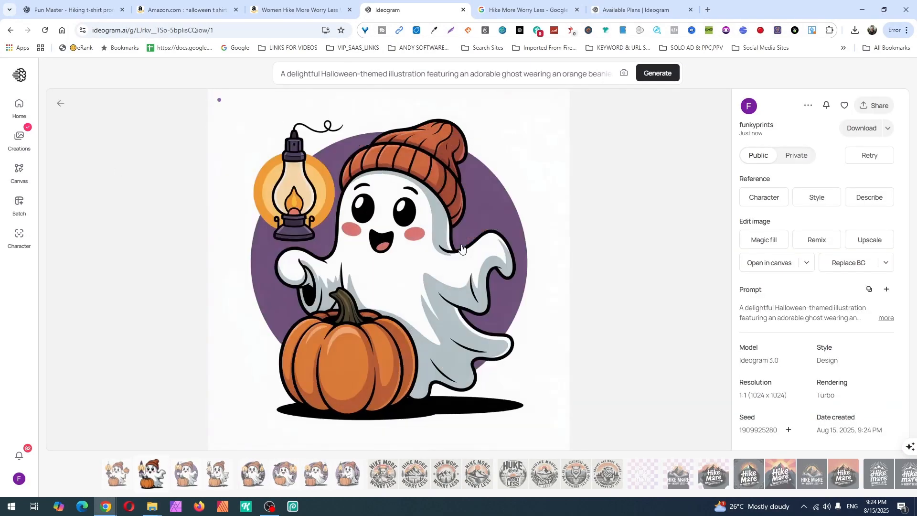
key("Right")
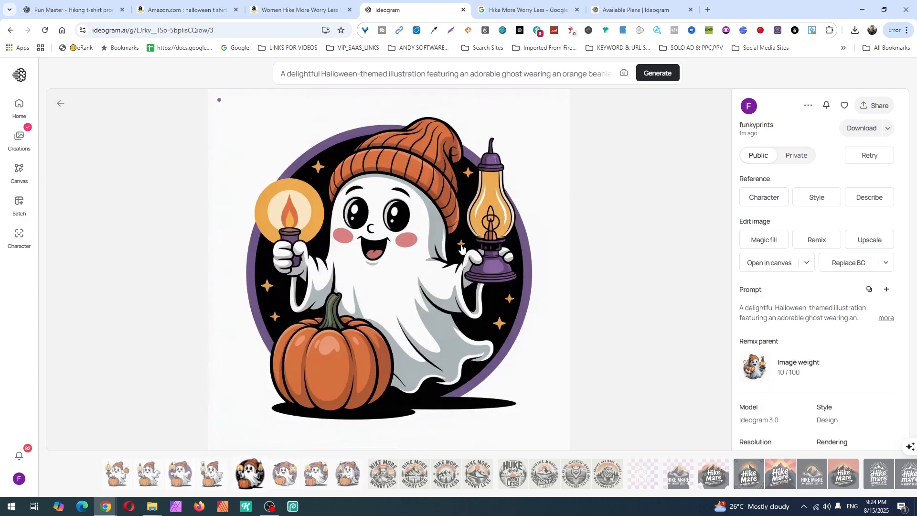
key("Right")
key("Right")
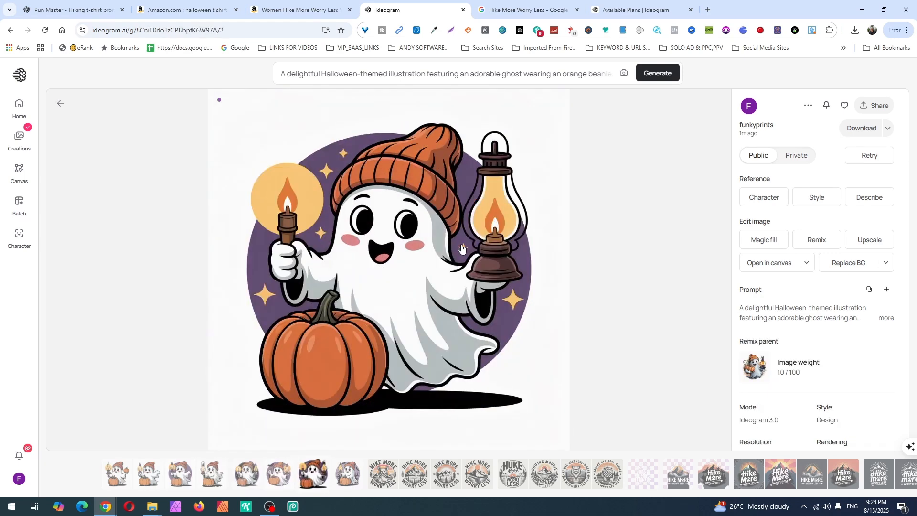
key("Left")
key("Left")
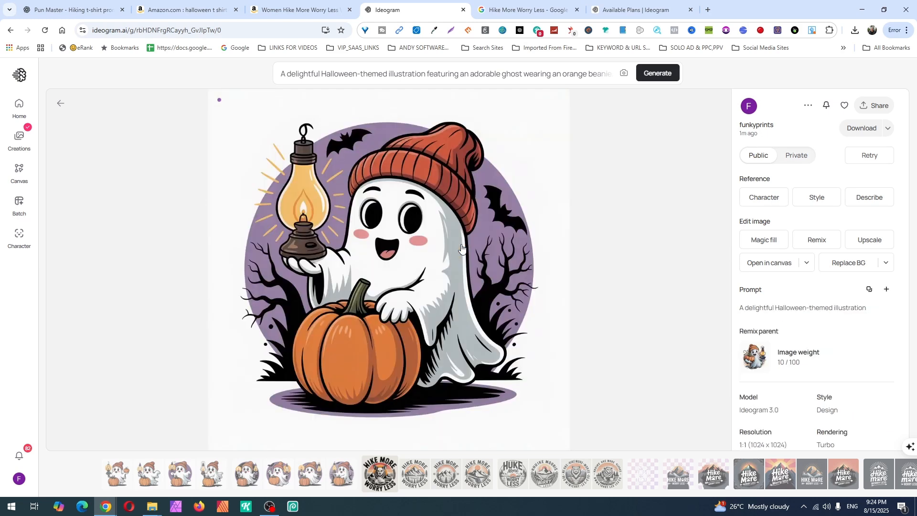
left_click(61, 103)
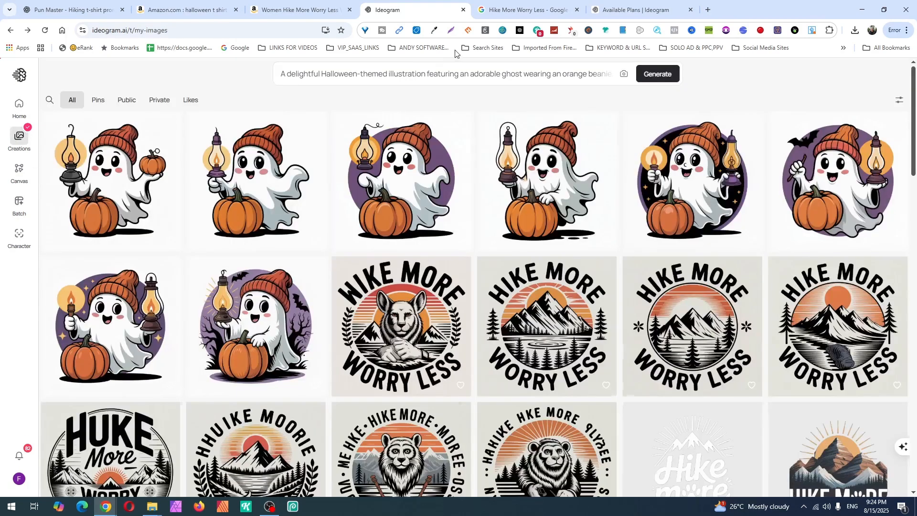
Read through the hiking t-shirt prompts in the Pun Master chat in ChatGPT and select the first one, "Take a Hike"
left_click(80, 12)
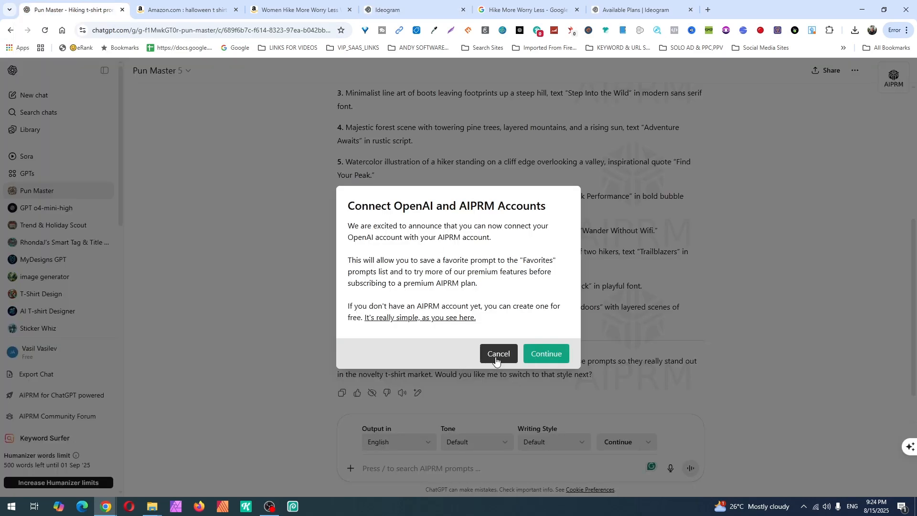
left_click(496, 355)
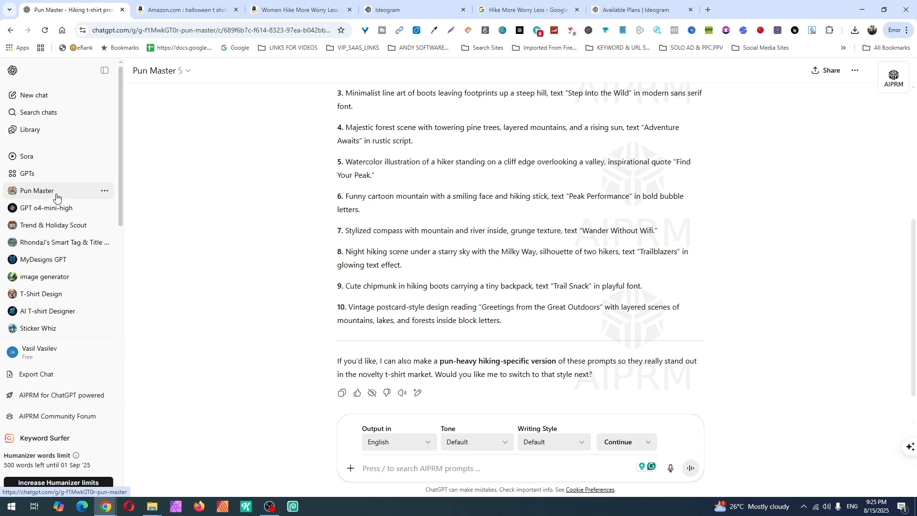
scroll(385, 194, "up", 4)
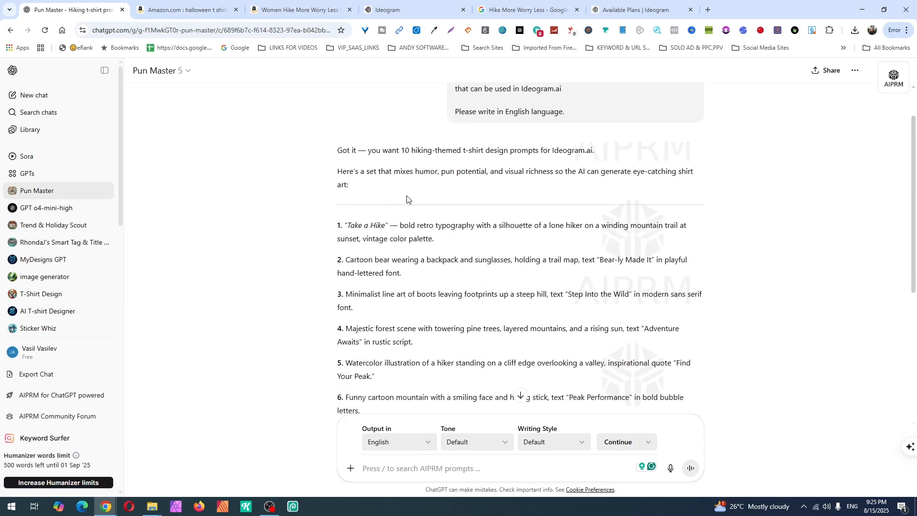
scroll(385, 142, "up", 1)
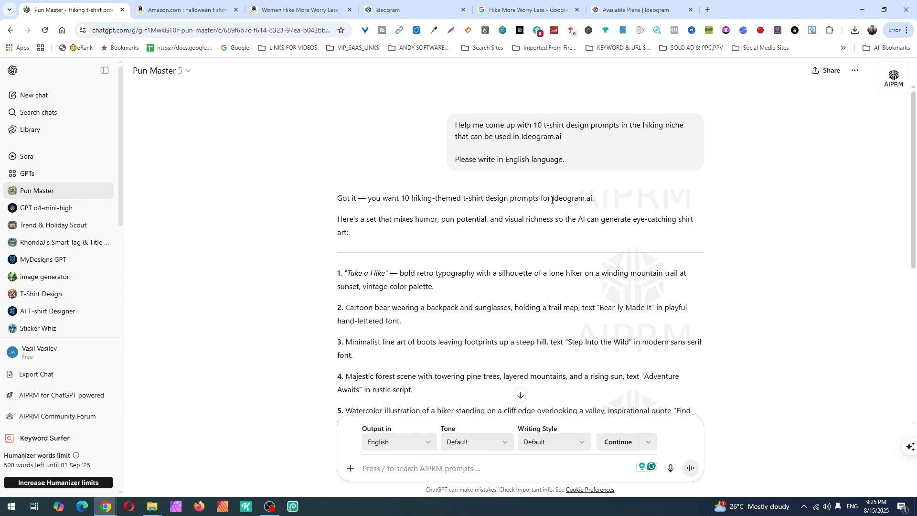
scroll(826, 325, "down", 5)
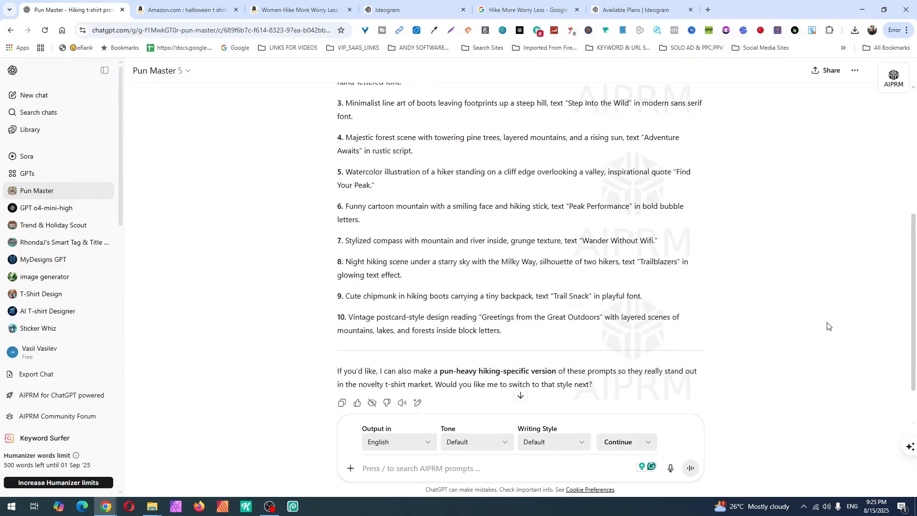
scroll(827, 326, "up", 1)
scroll(467, 193, "up", 2)
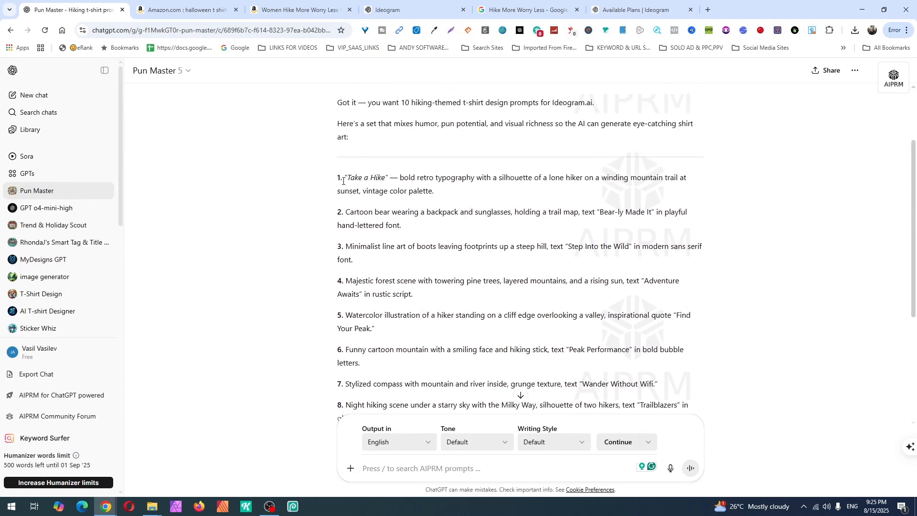
left_click_drag(348, 177, 433, 190)
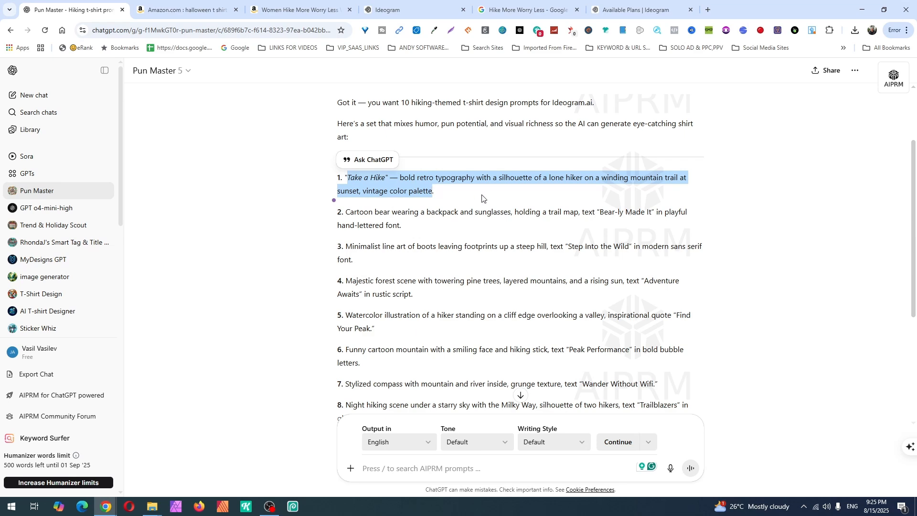
Return to Ideogram and generate four more images from the Halloween ghost prompt with the 3.0 Turbo model
left_click(389, 10)
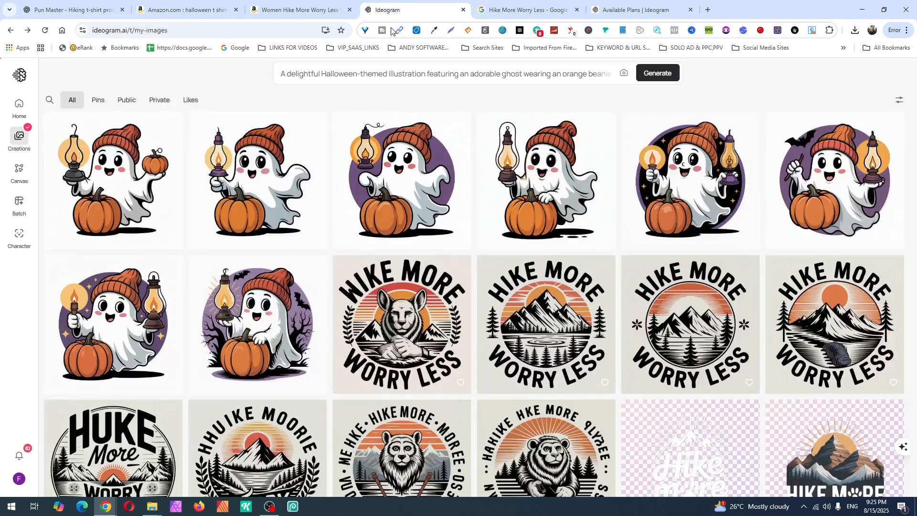
left_click(377, 69)
key("ctrl+a")
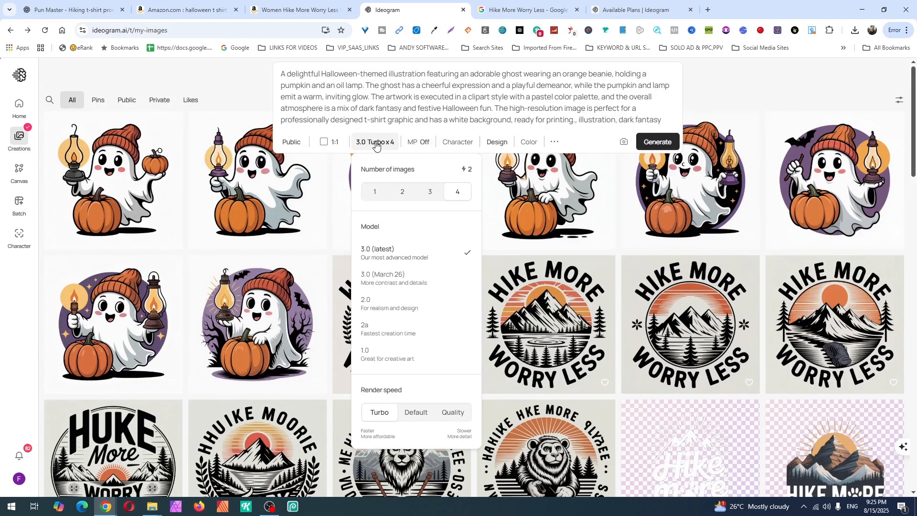
left_click(655, 142)
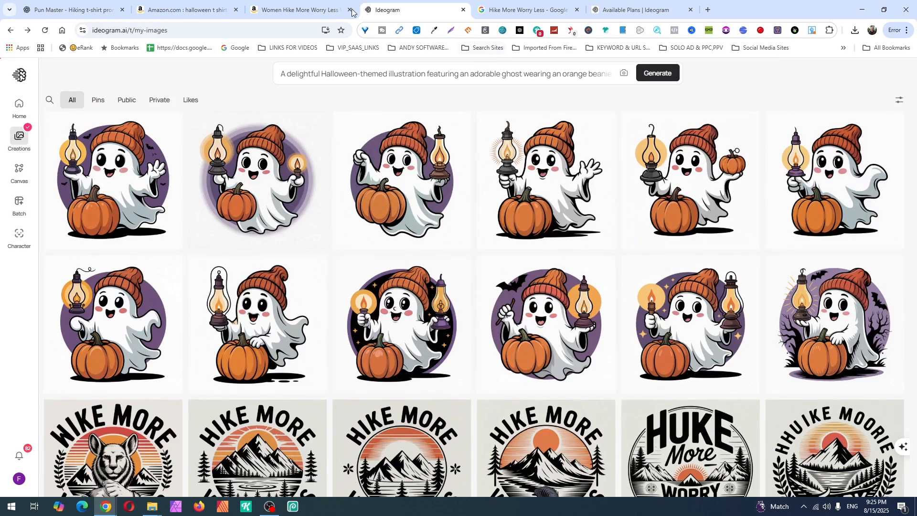
Copy the first hiking prompt, "Take a Hike", from the Pun Master chat in ChatGPT and generate images from it in Ideogram, replacing the ghost prompt
left_click(72, 9)
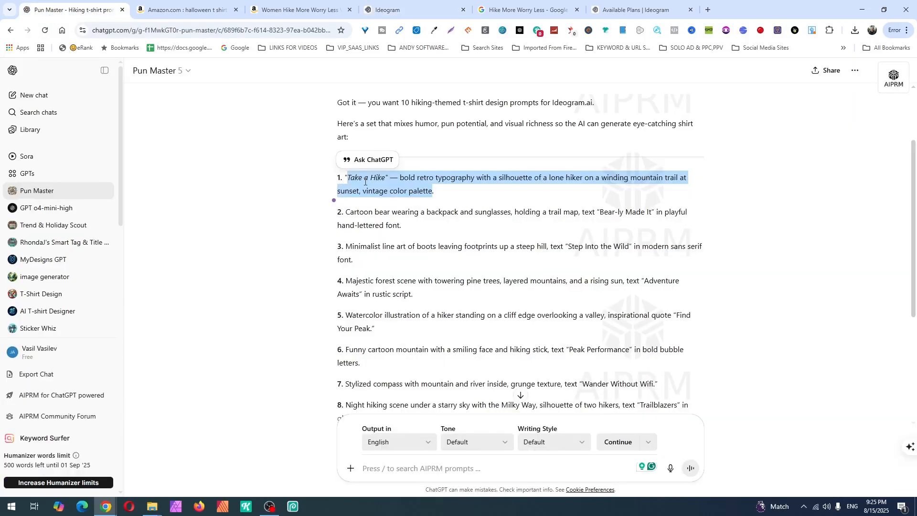
right_click(371, 195)
left_click(394, 194)
left_click(428, 17)
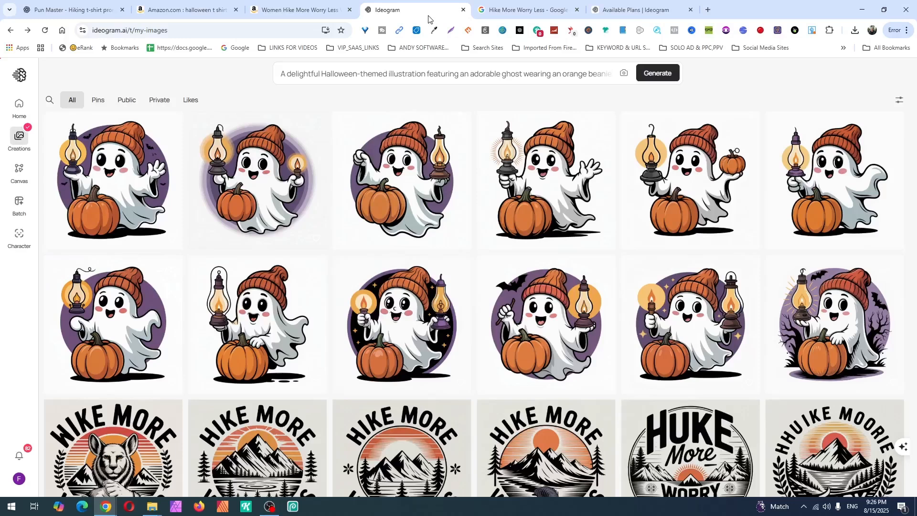
left_click(433, 68)
key("ctrl+a")
key("BackSpace")
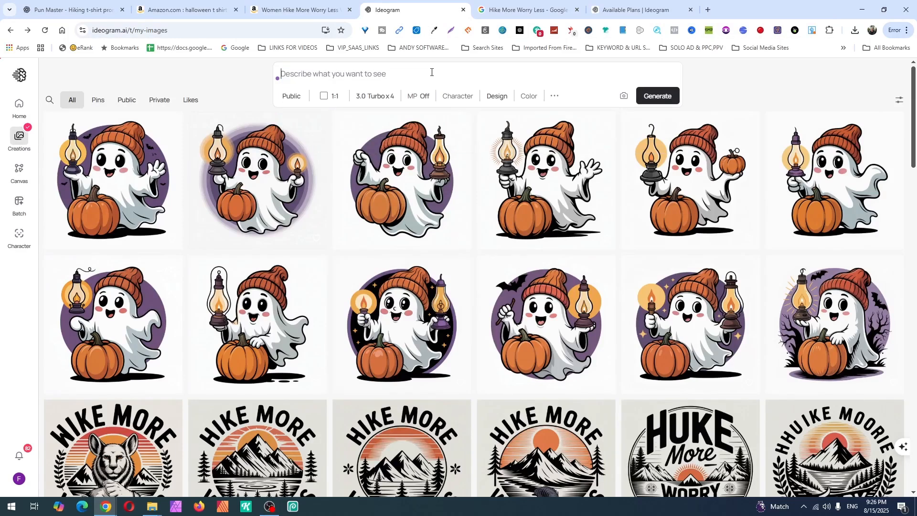
key("ctrl+v")
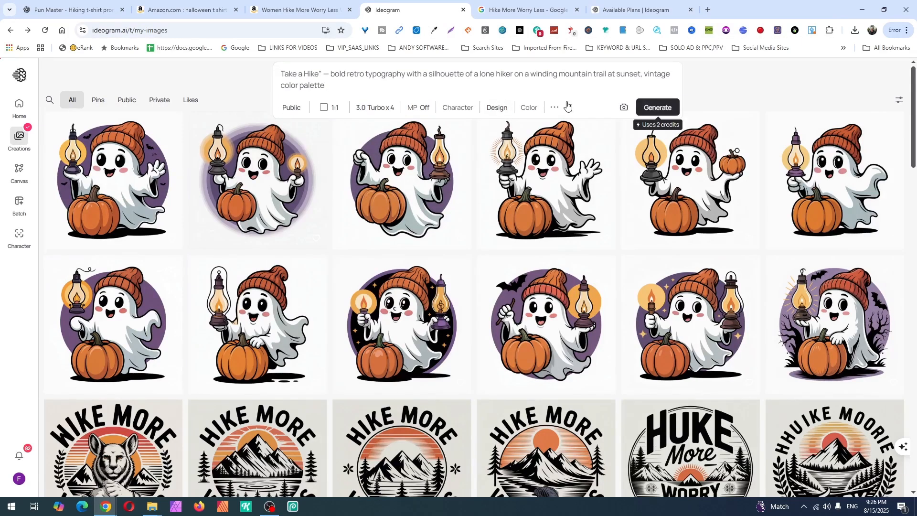
left_click(644, 108)
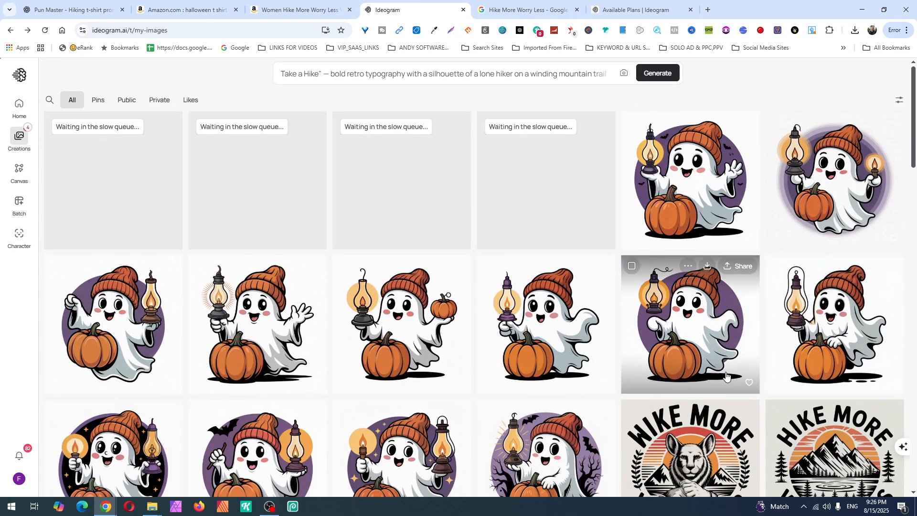
Copy the prompt of the newest Halloween ghost image and paste it into a new MyDesigns GPT chat in ChatGPT, opened in a separate tab
left_click(700, 201)
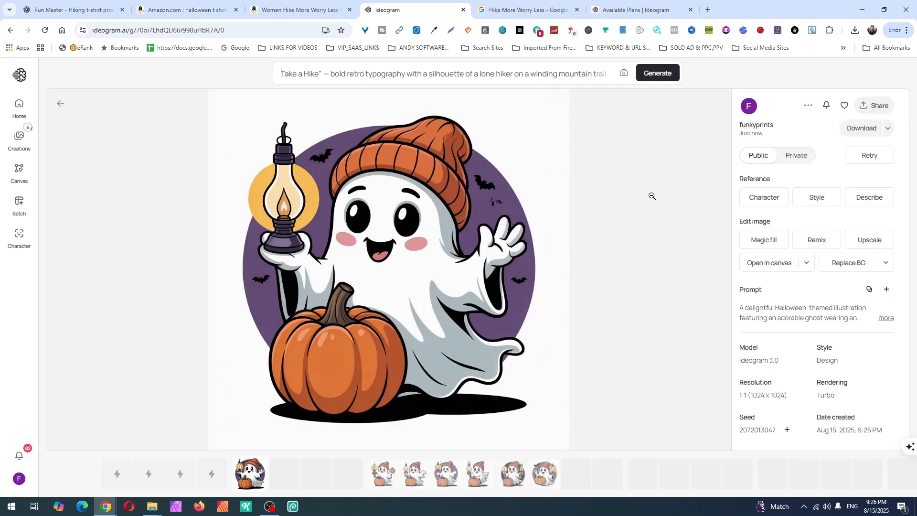
left_click(868, 291)
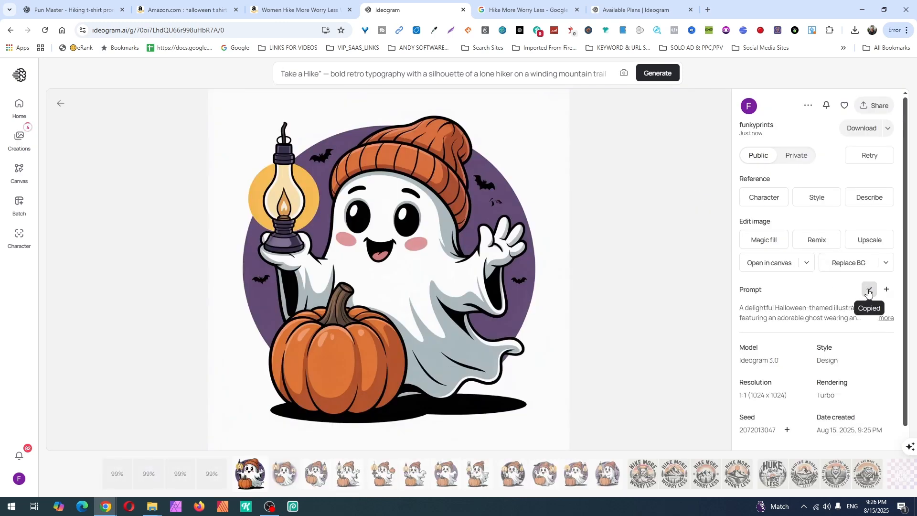
left_click(62, 14)
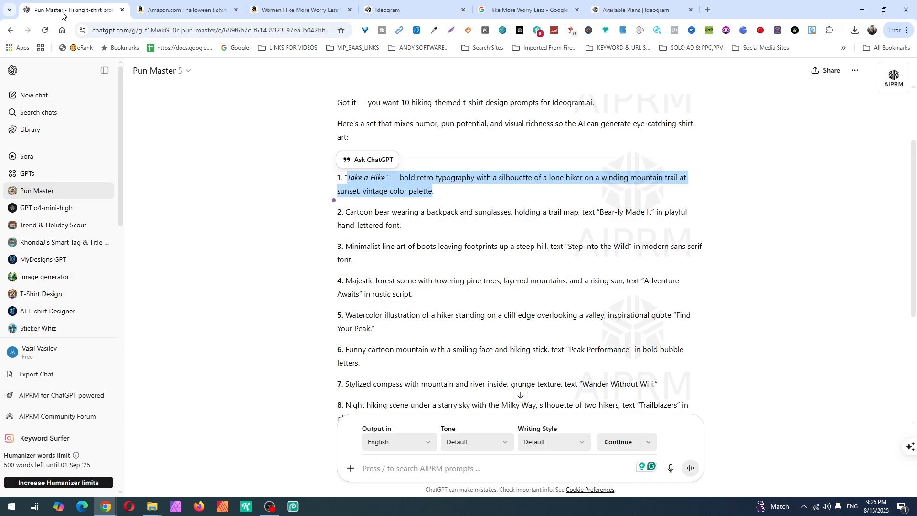
middle_click(45, 263)
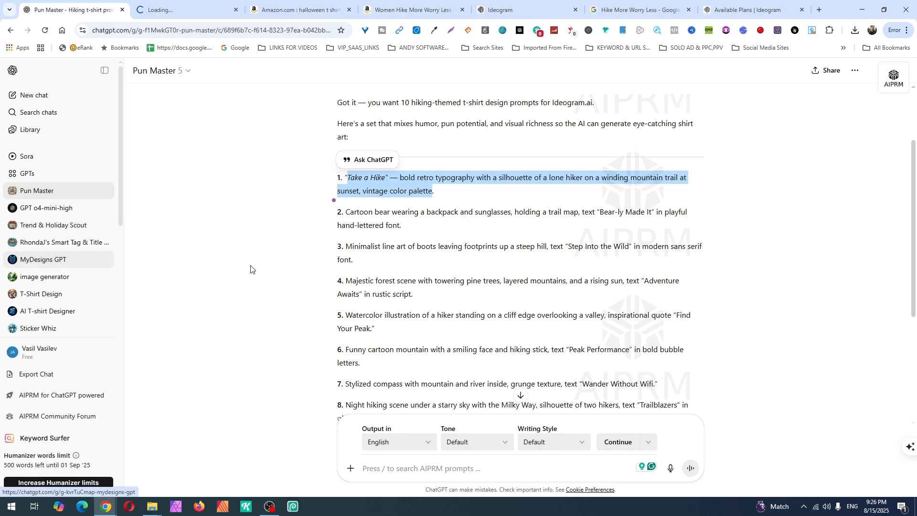
left_click(173, 17)
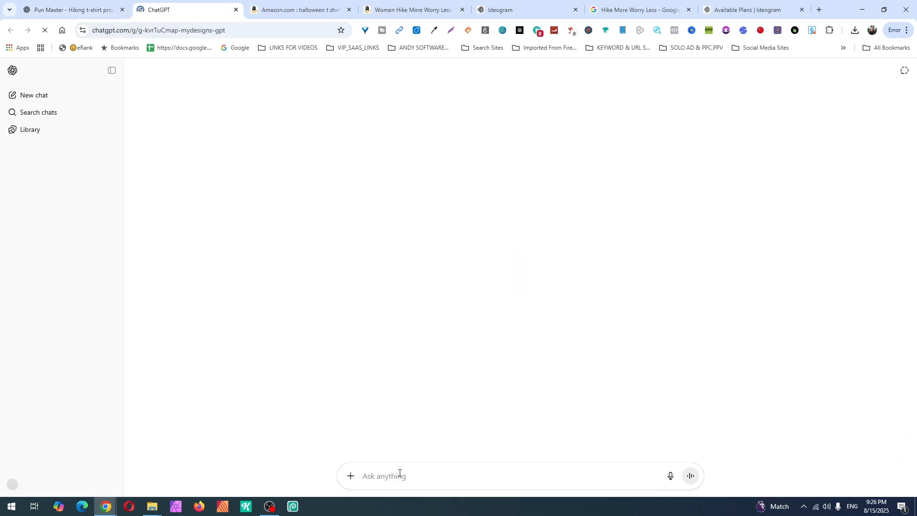
key("ctrl+v")
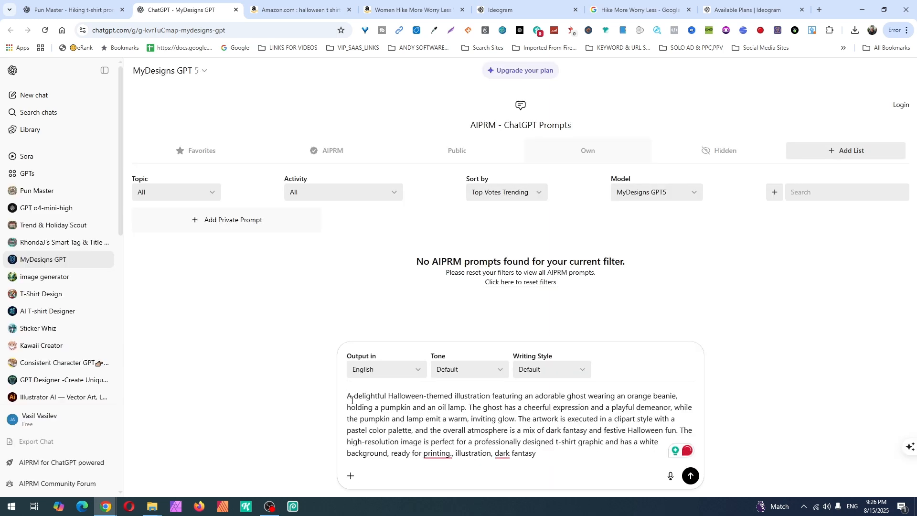
Add "Scale this in different Halloween elements and objects:" before the pasted ghost prompt and send it to MyDesigns GPT
left_click(352, 400)
type("Scale t")
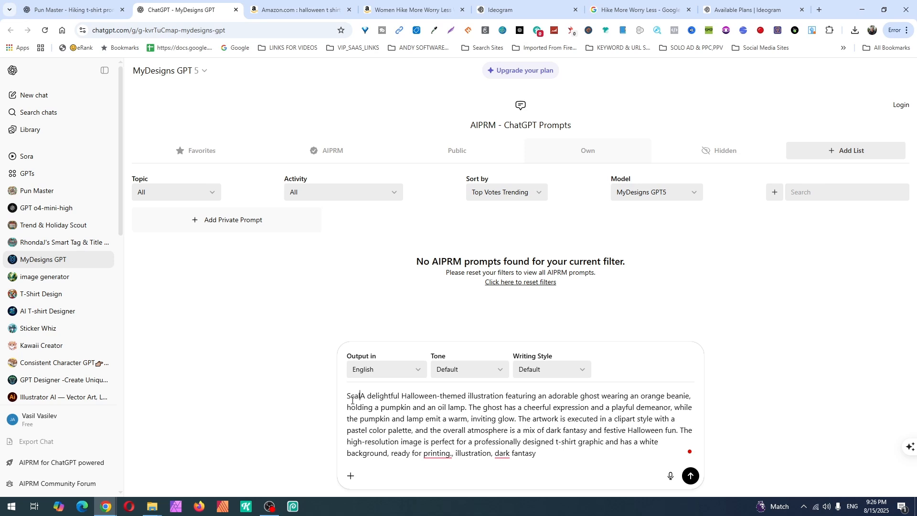
type("hi")
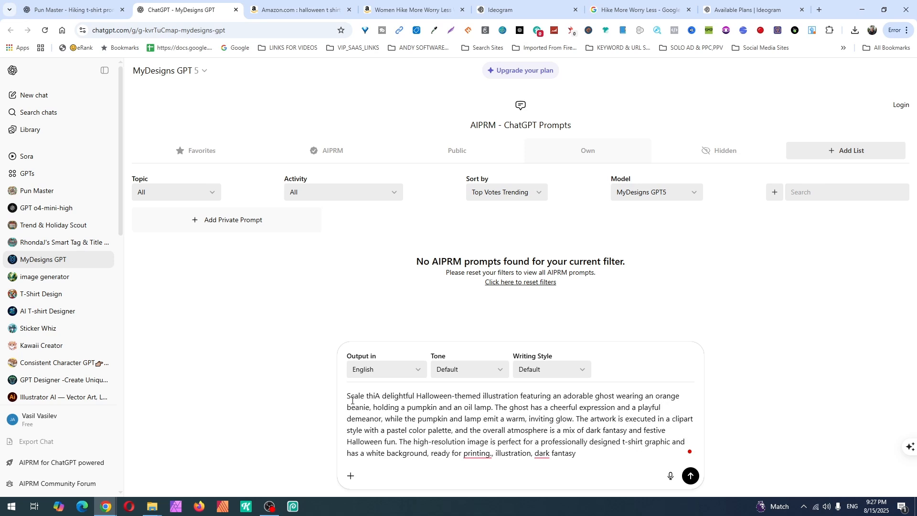
type("s in ")
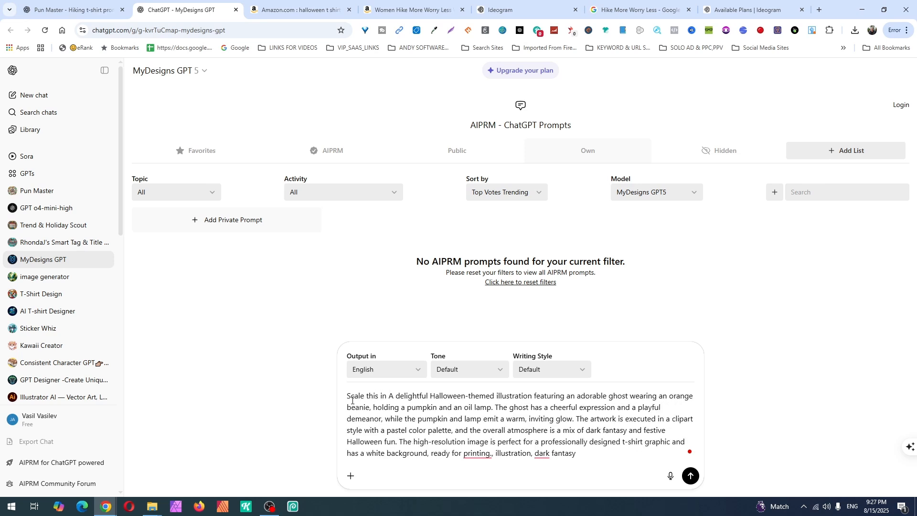
type("differen")
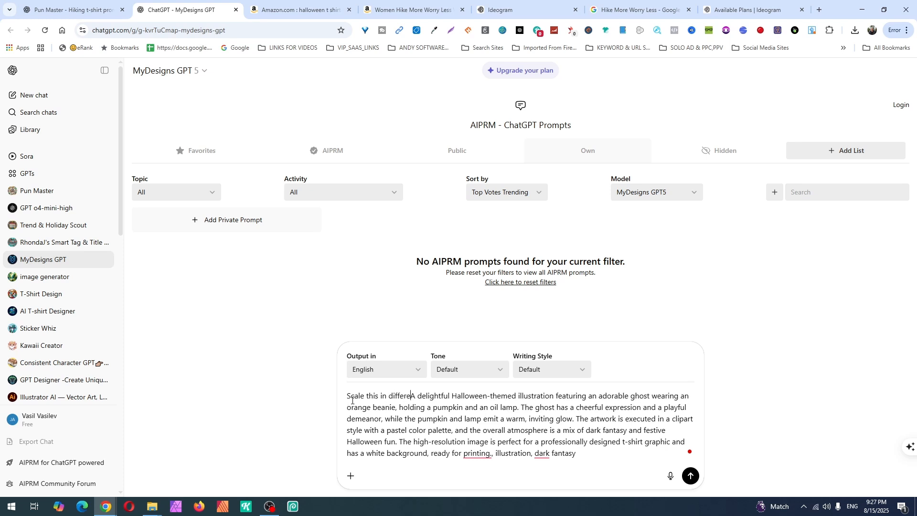
type("t ")
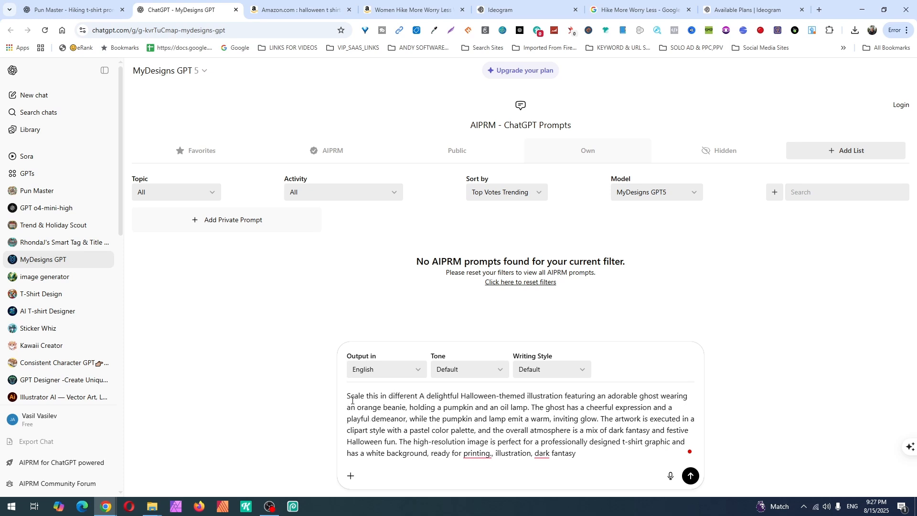
type("Halloe")
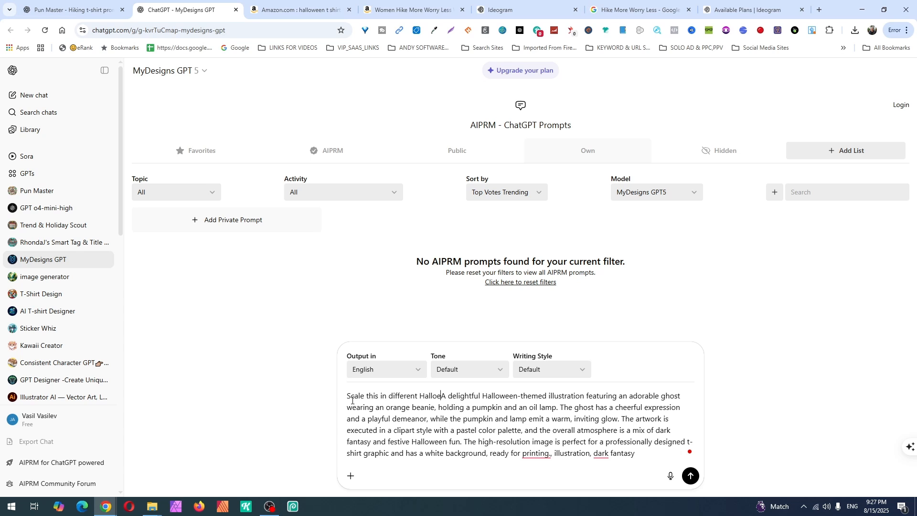
key("BackSpace")
type("ween ")
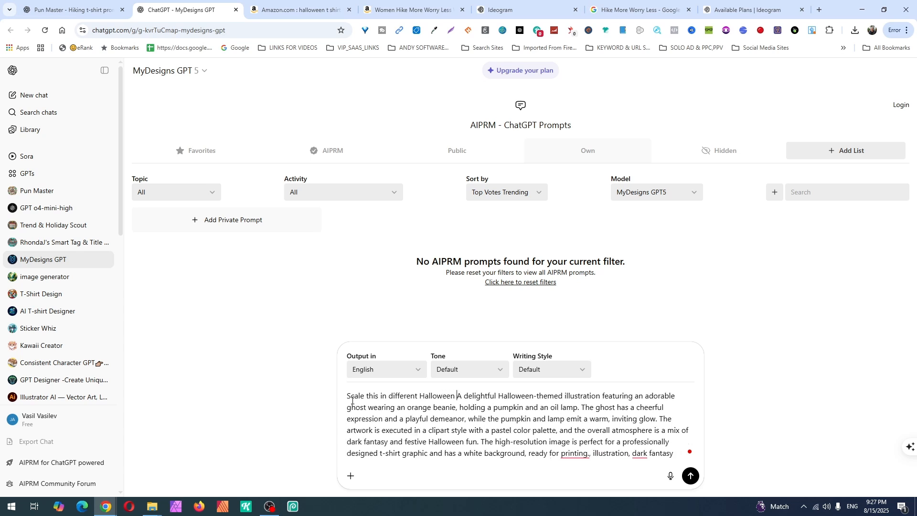
type("e")
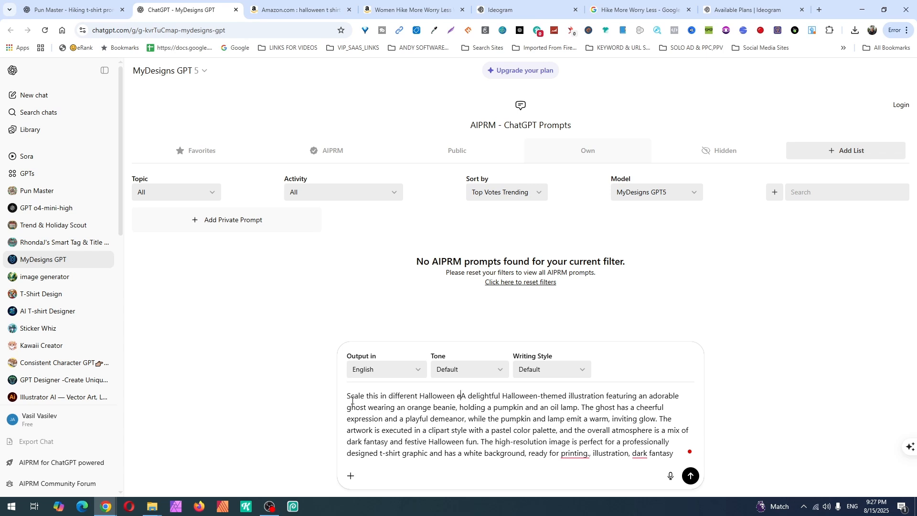
type("lemen")
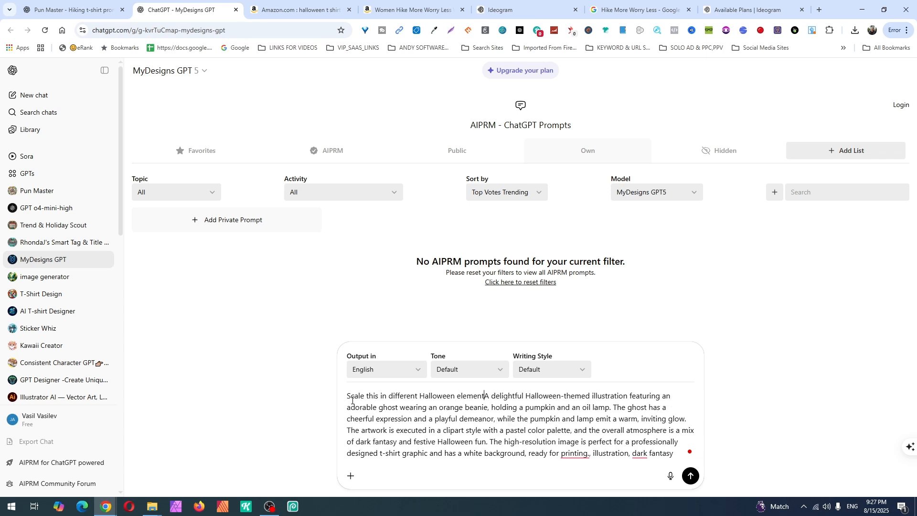
type("ts a")
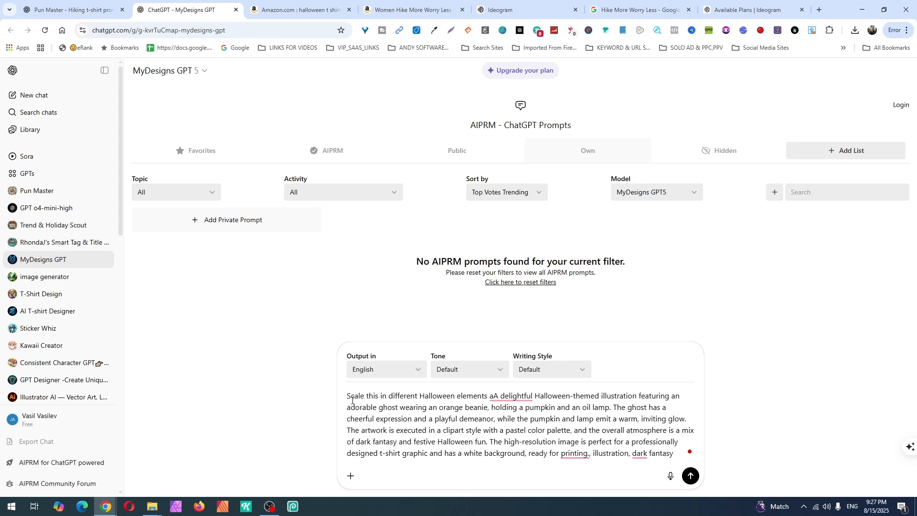
type("nd ob")
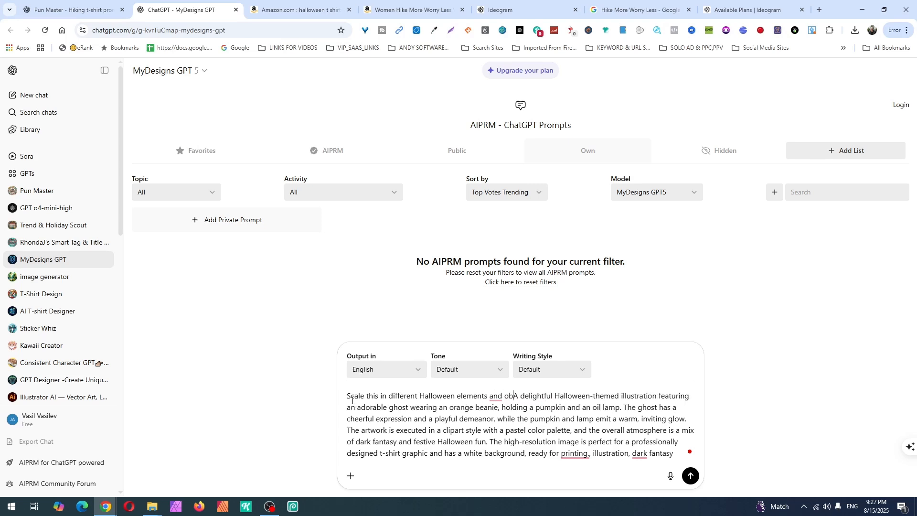
type("jects")
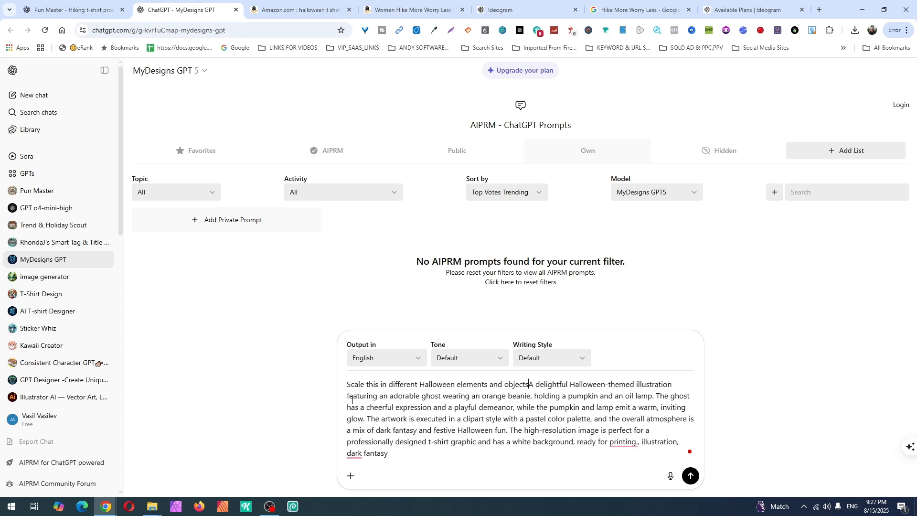
type(":")
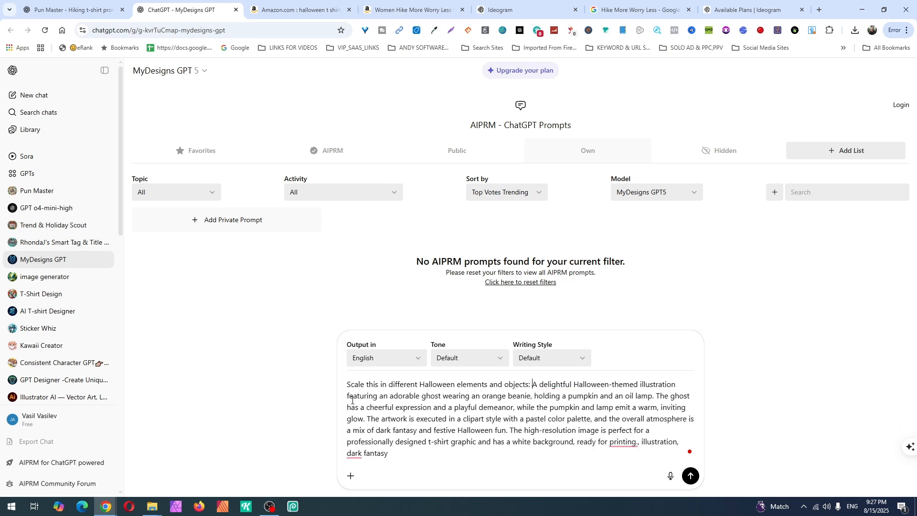
key("Return")
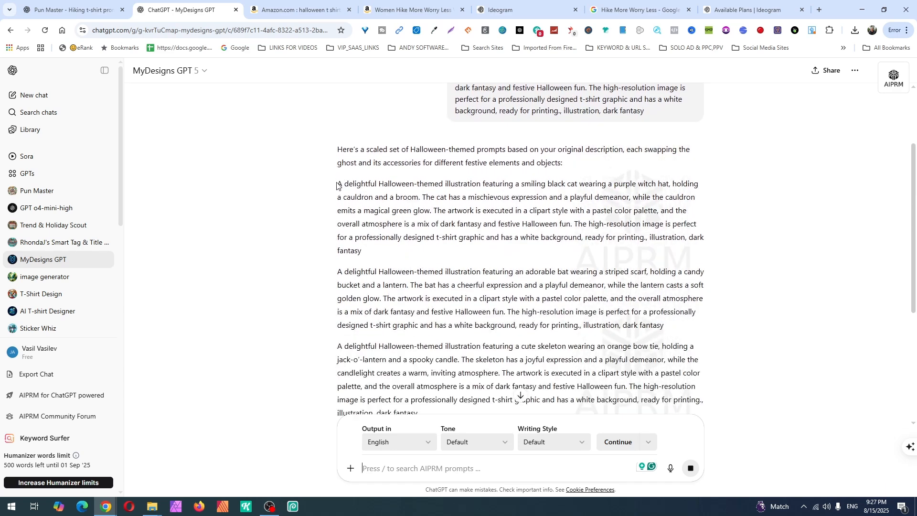
Copy the first scaled prompt, about a smiling black cat in a purple witch hat, and generate images from it in Ideogram with 3.0 Turbo
left_click_drag(337, 185, 362, 252)
key("ctrl+c")
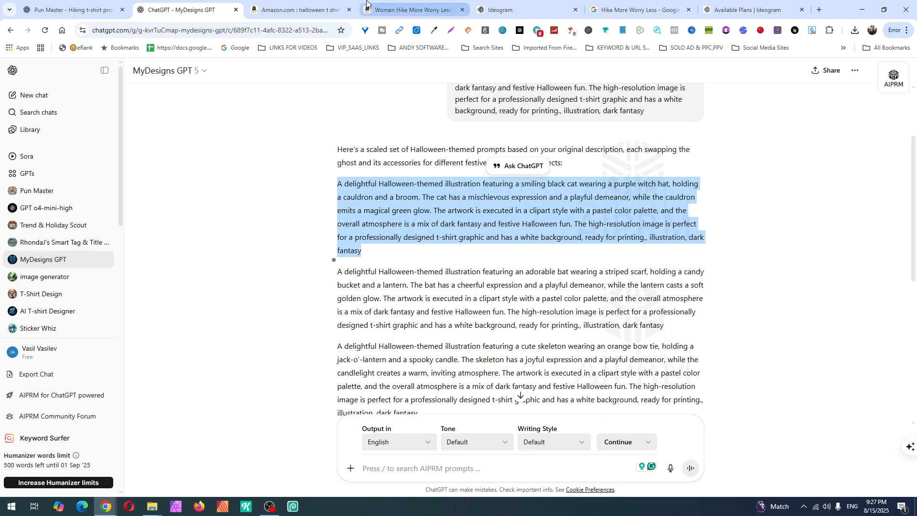
left_click(534, 13)
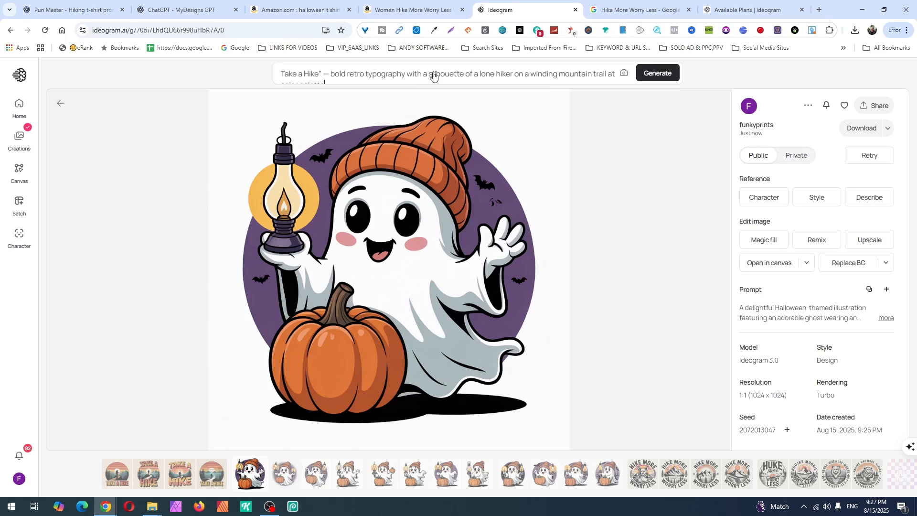
left_click(433, 74)
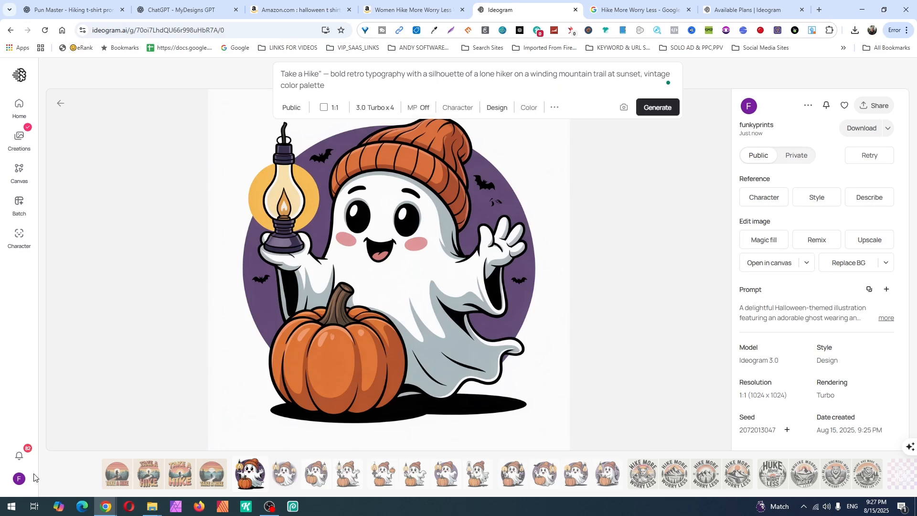
left_click(109, 473)
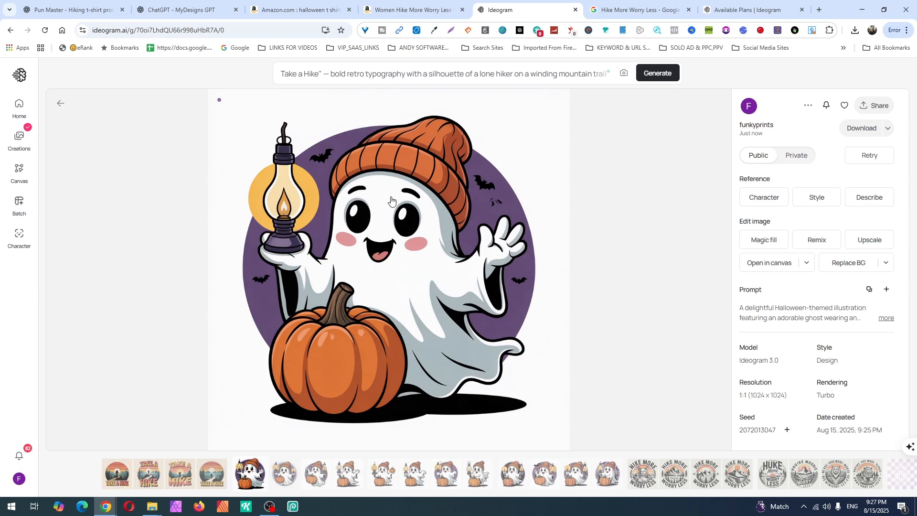
left_click(434, 81)
key("ctrl+a")
key("ctrl+v")
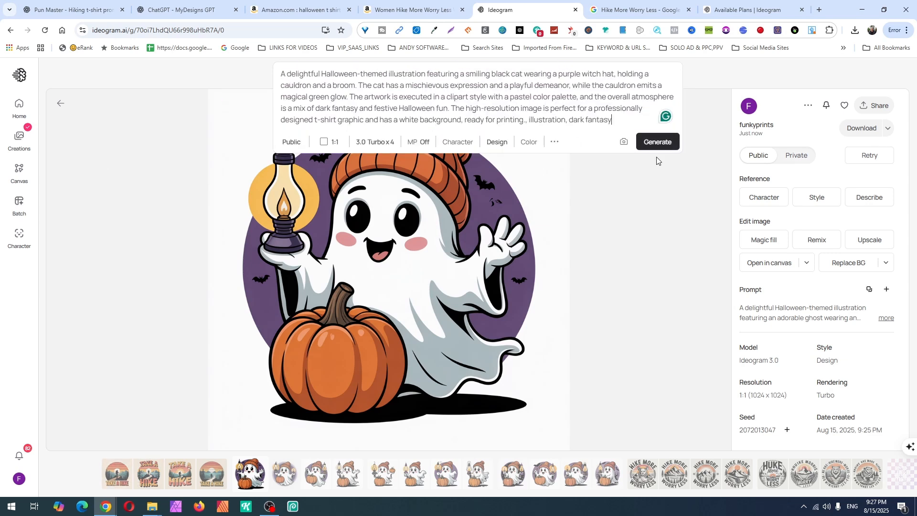
left_click(658, 142)
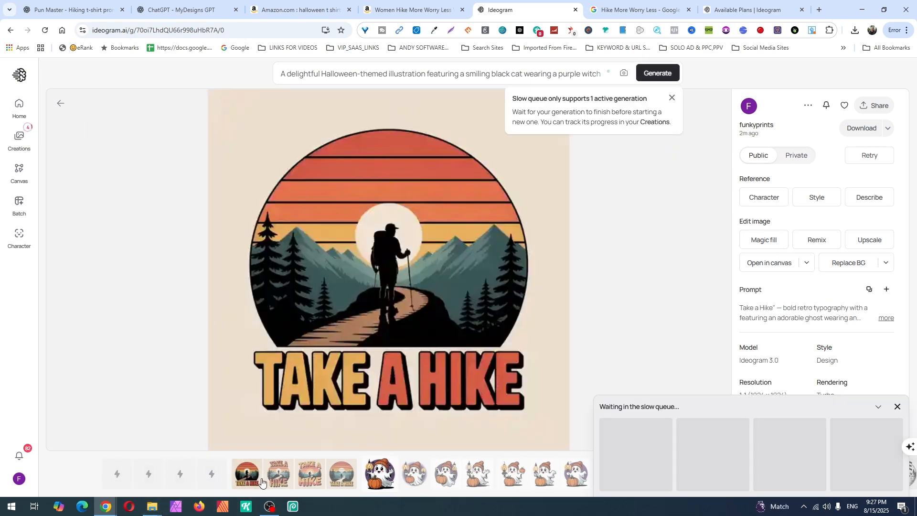
Review the four generated "Take a Hike" designs one by one at full size
left_click(258, 483)
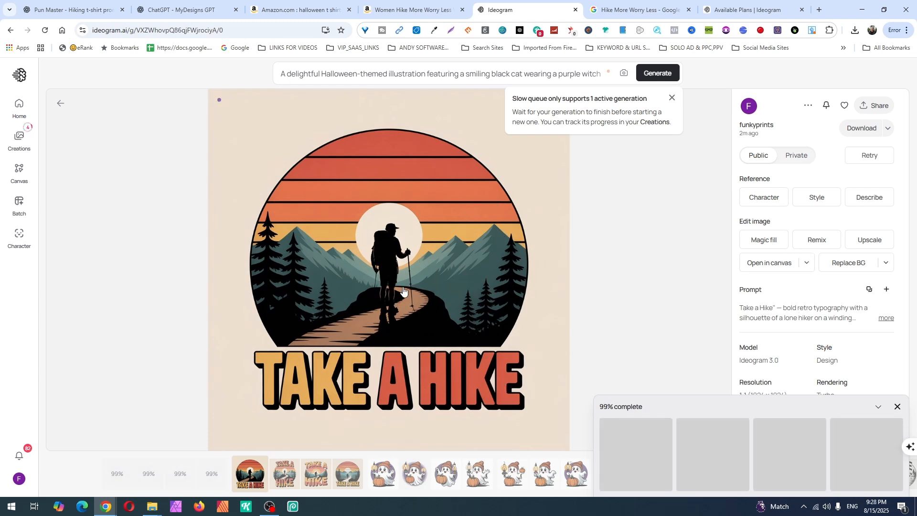
key("Right")
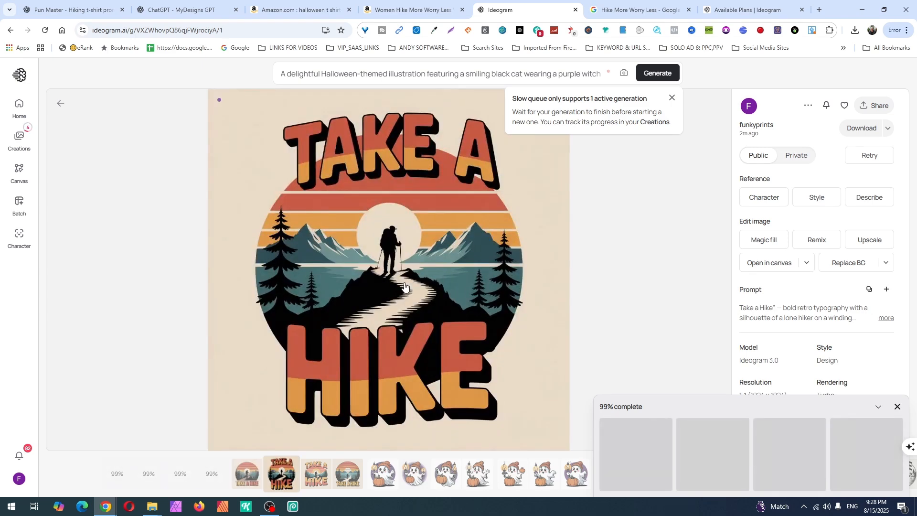
key("Right")
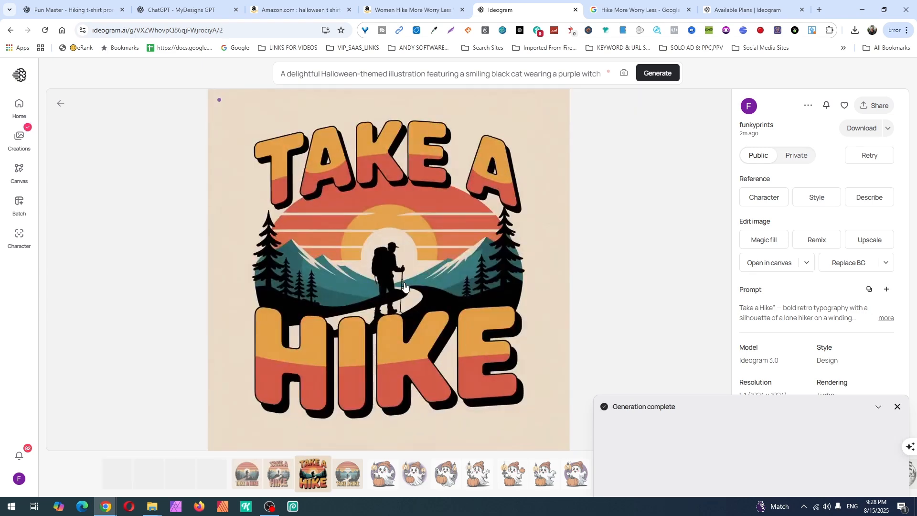
key("Right")
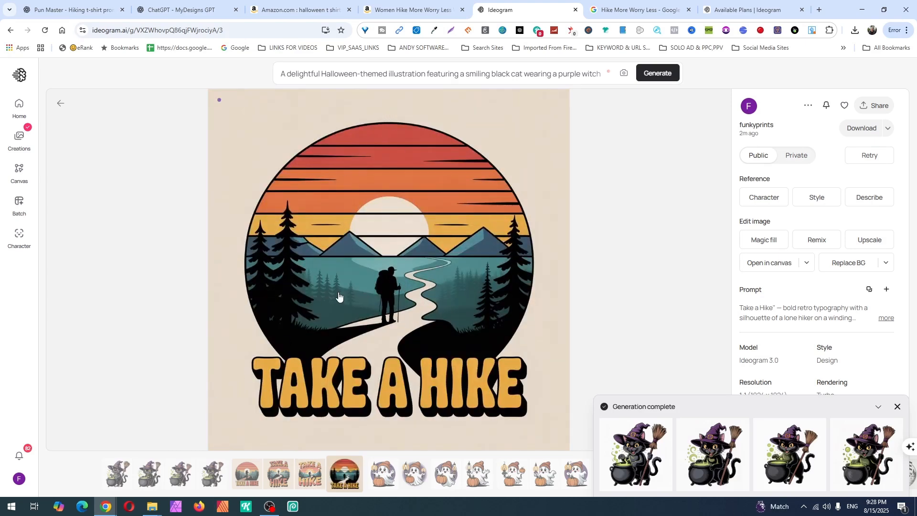
Browse the earlier Halloween ghost designs at full size, and return to the newly generated black cat designs
key("Right")
key("Right")
key("Right")
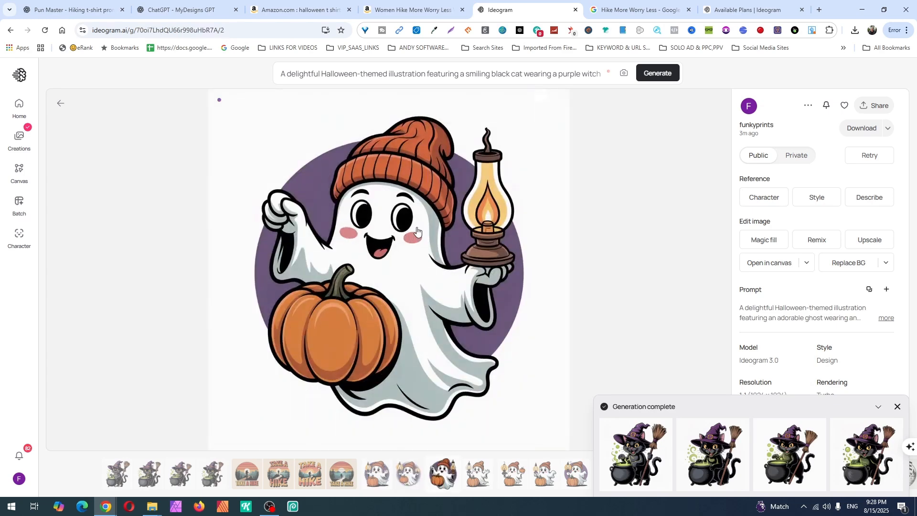
key("Right")
key("Right")
key("Right")
key("Right")
key("Right")
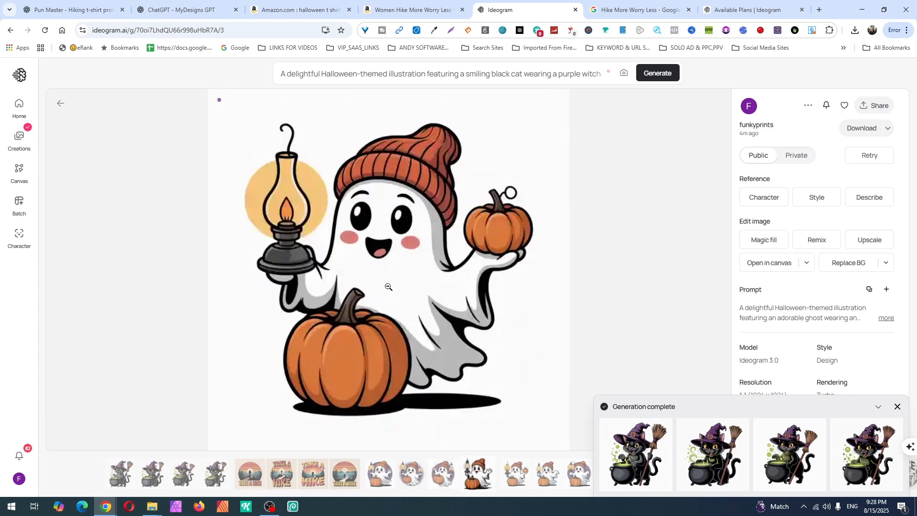
key("Left")
key("Left")
key("Left")
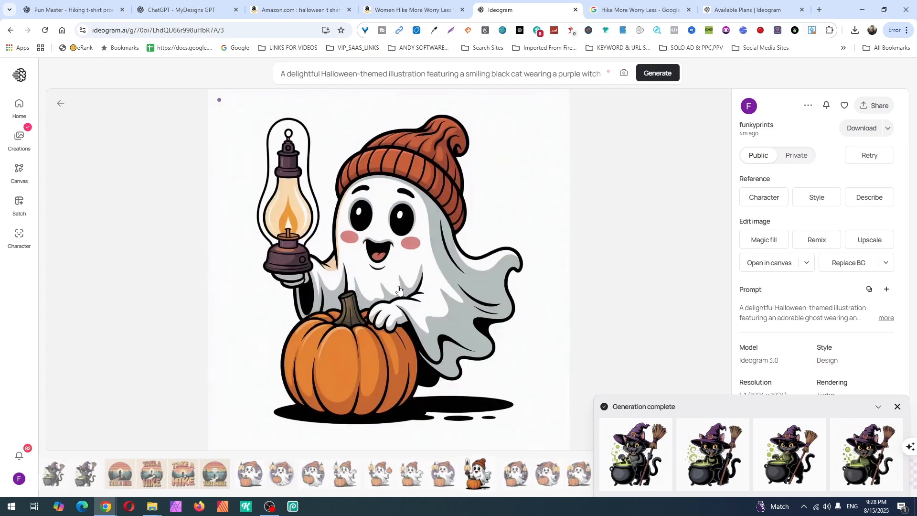
left_click(55, 473)
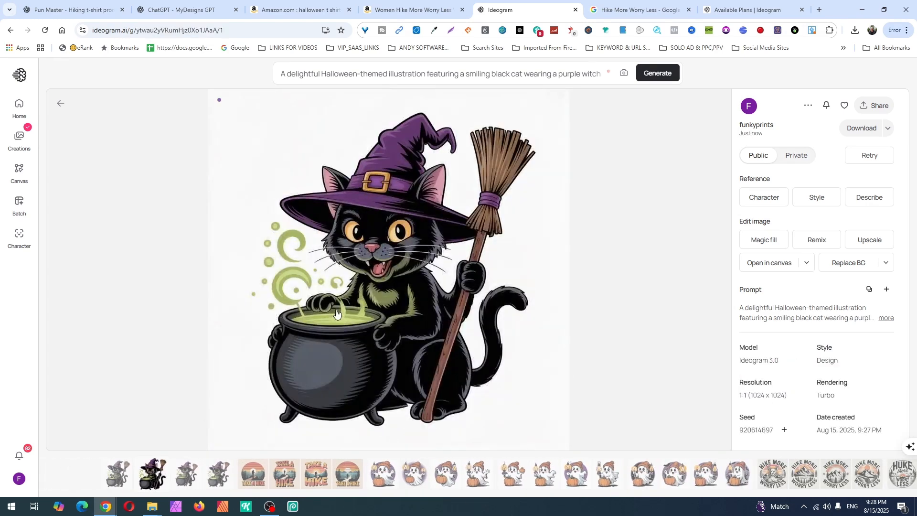
Copy the second scaled prompt, about an adorable bat in a striped scarf, from MyDesigns GPT and generate images from it in Ideogram
left_click(402, 12)
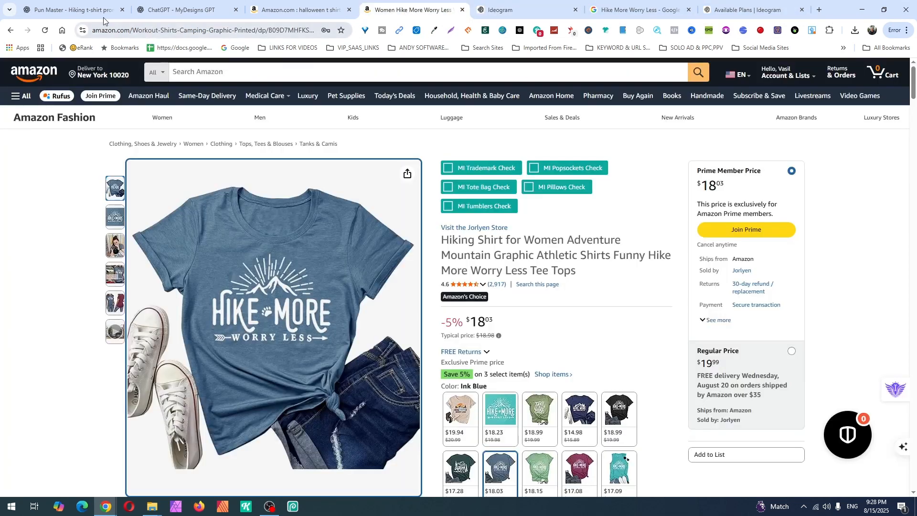
left_click(91, 10)
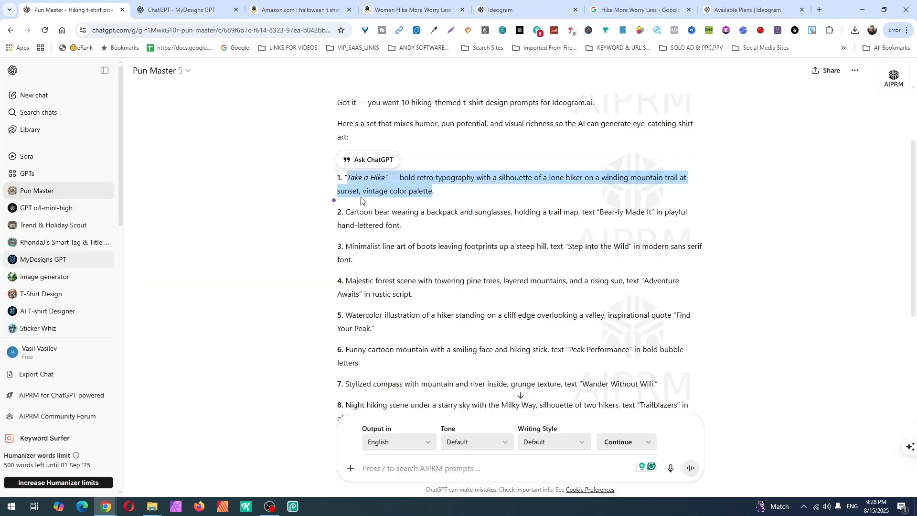
left_click(178, 10)
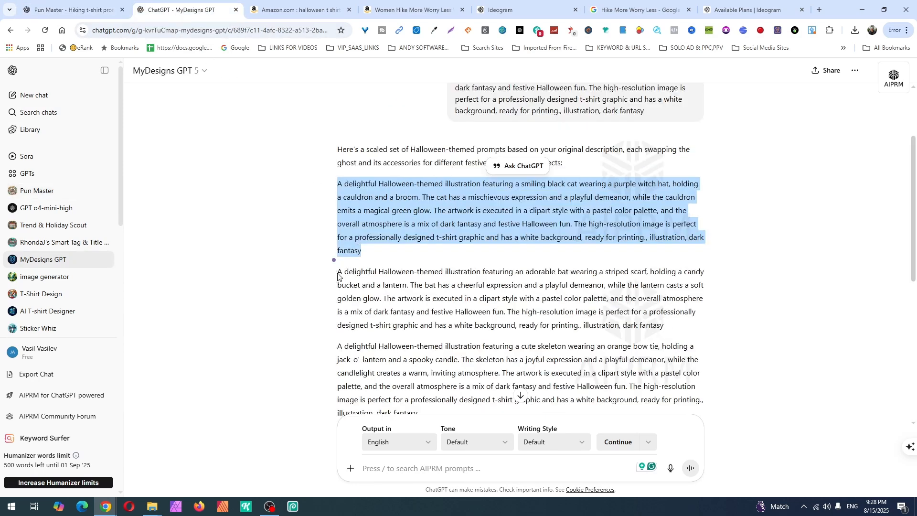
left_click_drag(338, 271, 682, 335)
key("ctrl+c")
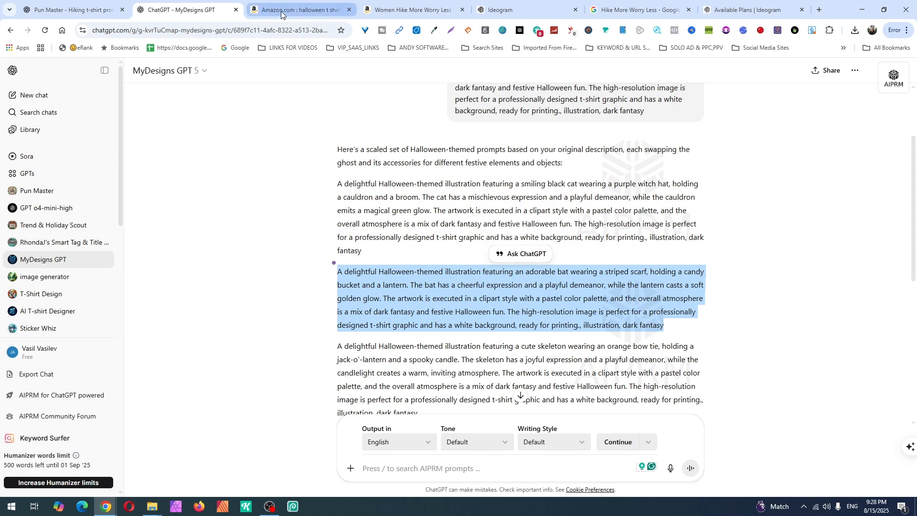
left_click(520, 18)
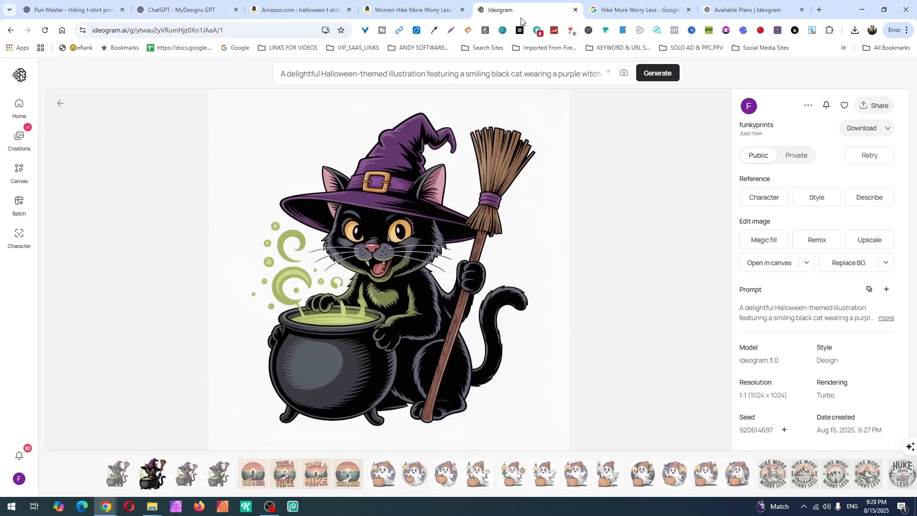
left_click(444, 79)
key("ctrl+v")
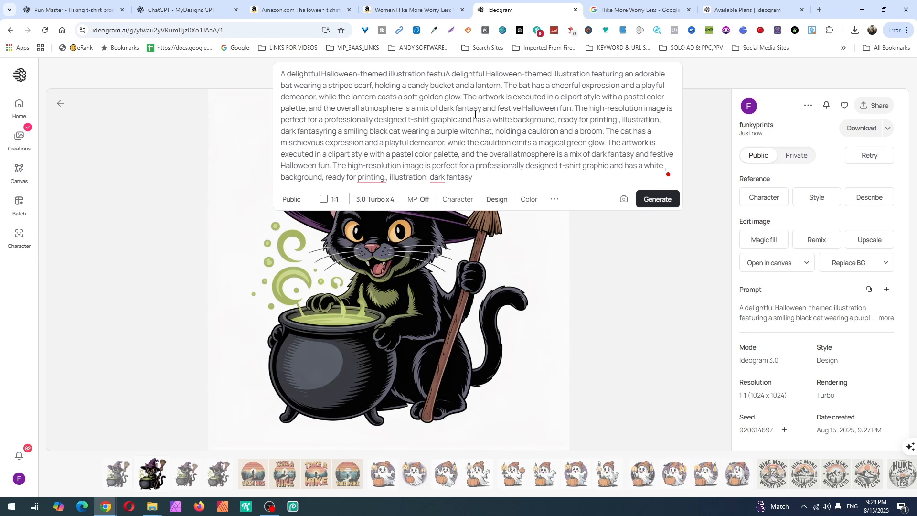
left_click(654, 143)
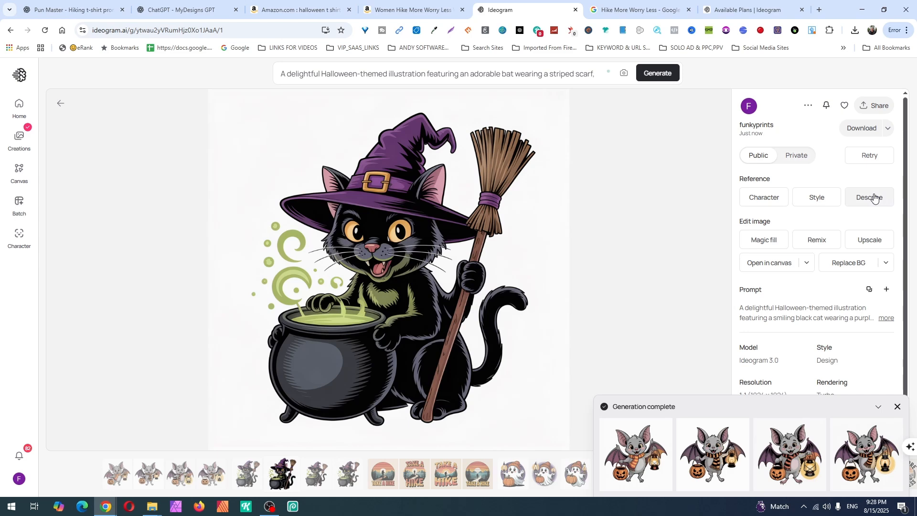
Open the newly generated bat designs and compare them at full size
left_click(640, 462)
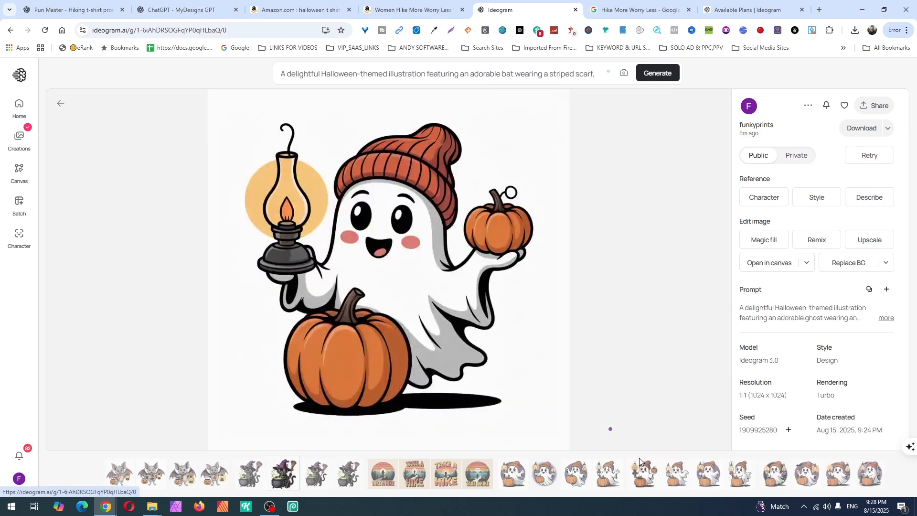
left_click(621, 455)
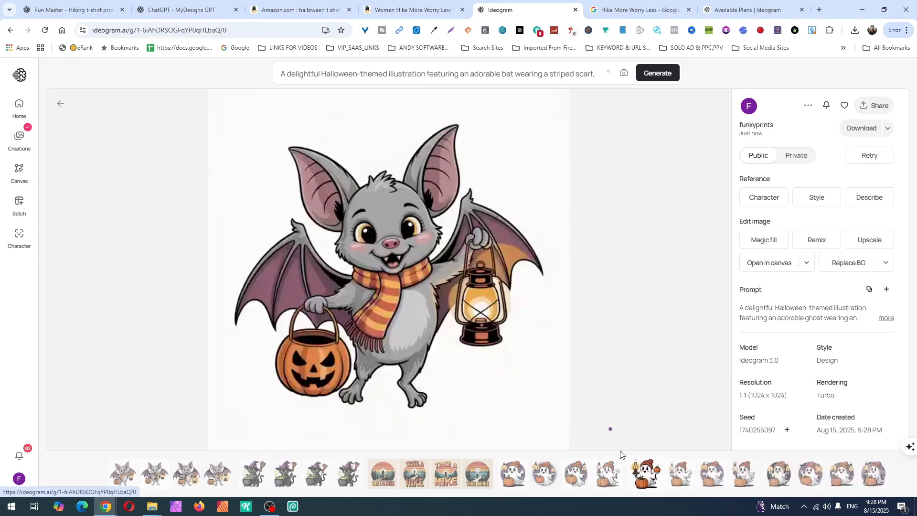
key("Right")
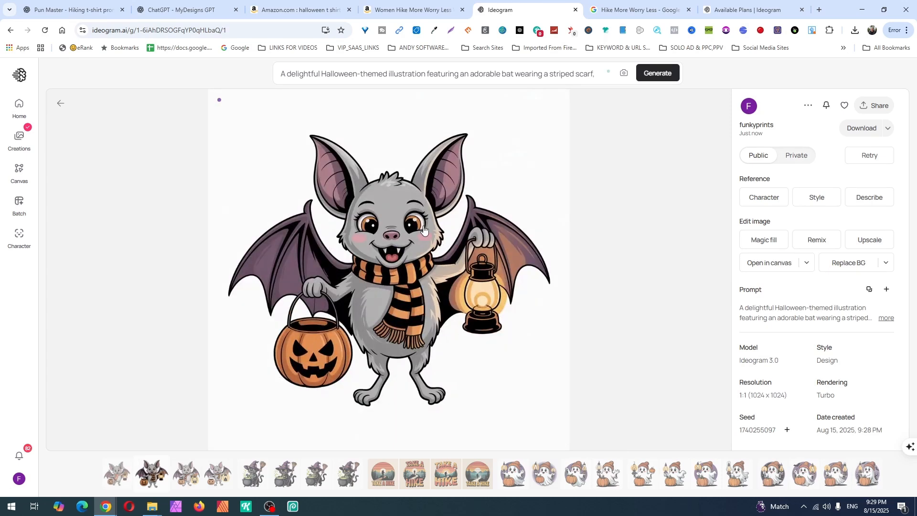
key("Right")
key("Right")
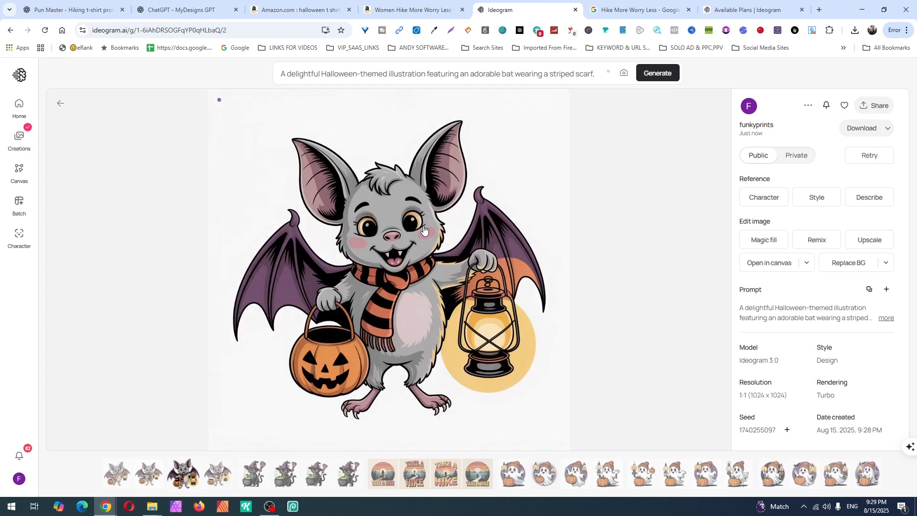
key("Left")
key("Left")
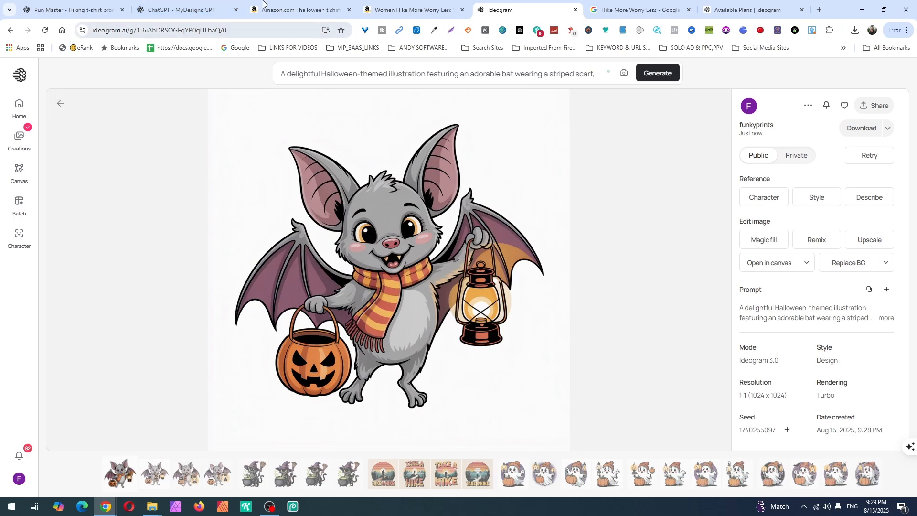
Return to the MyDesigns GPT chat in ChatGPT and send the follow-up request "give me 10 more" below the scaled prompts
left_click(182, 17)
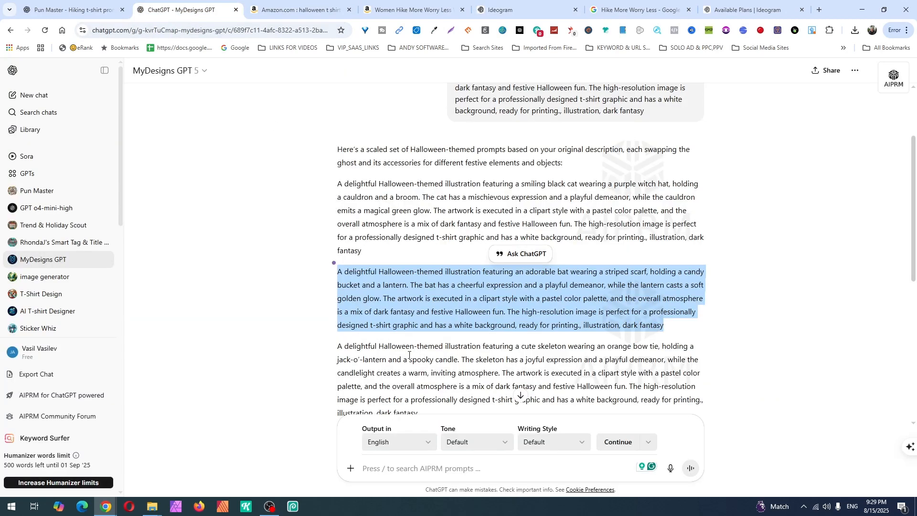
scroll(409, 355, "down", 2)
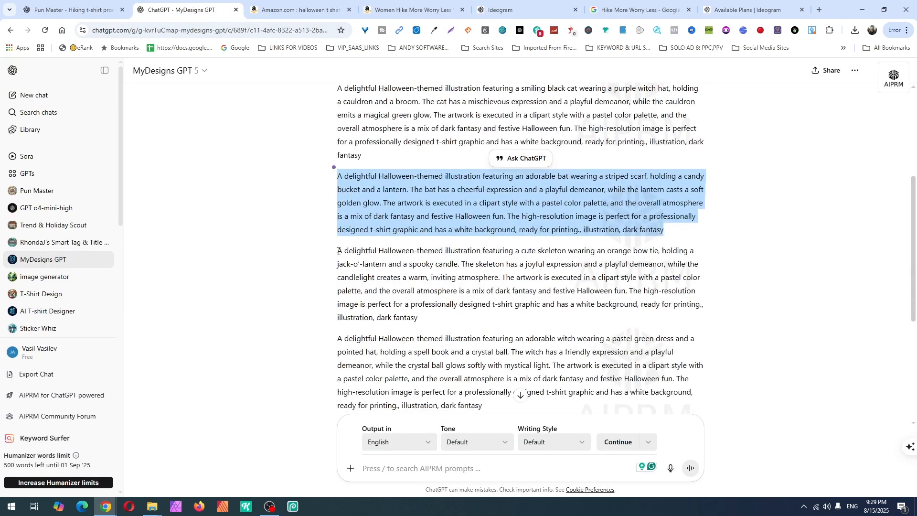
left_click_drag(339, 251, 431, 317)
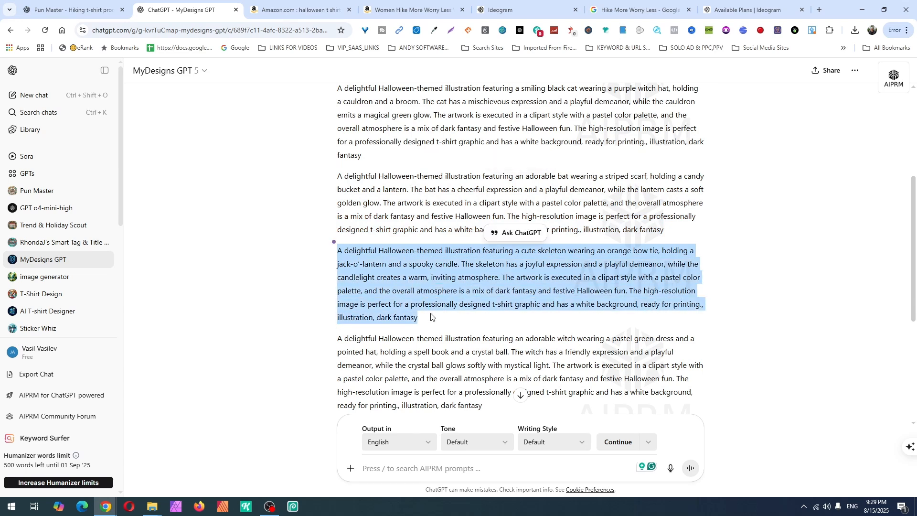
scroll(420, 372, "down", 5)
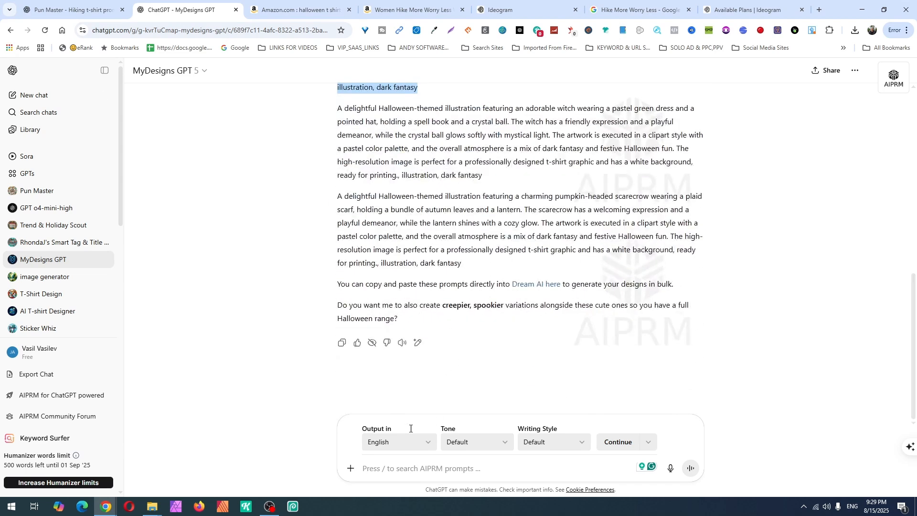
left_click(399, 472)
type("gi")
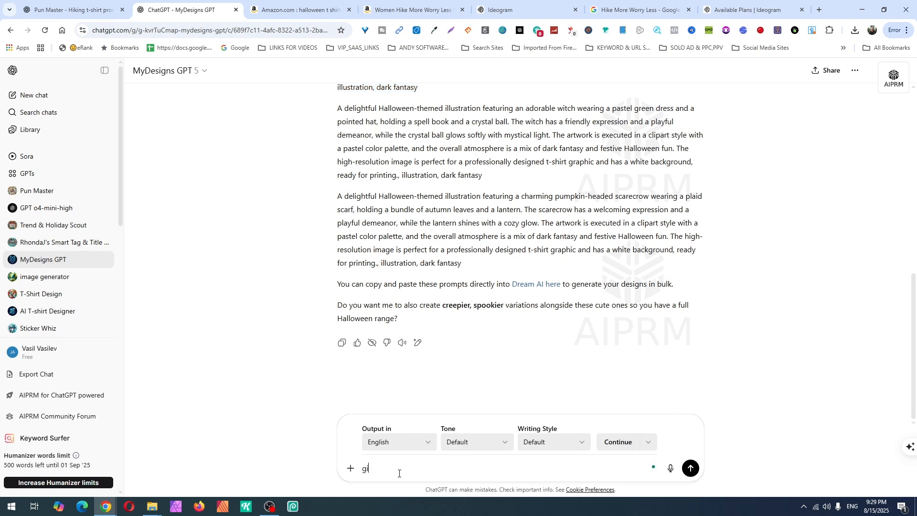
type("ve me 10n")
key("BackSpace")
key("BackSpace")
type("more")
key("Return")
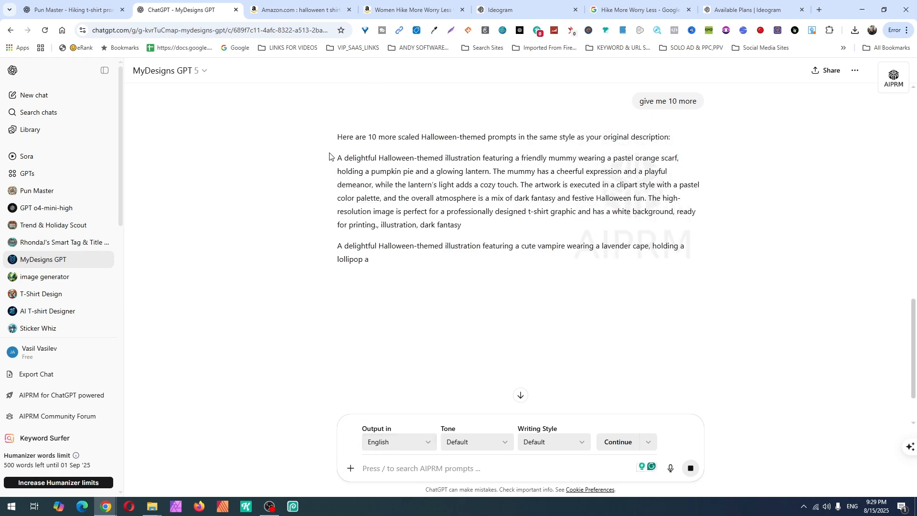
Copy the first new prompt, about a friendly mummy in a pastel orange scarf, and generate images from it in Ideogram
left_click_drag(329, 156, 487, 226)
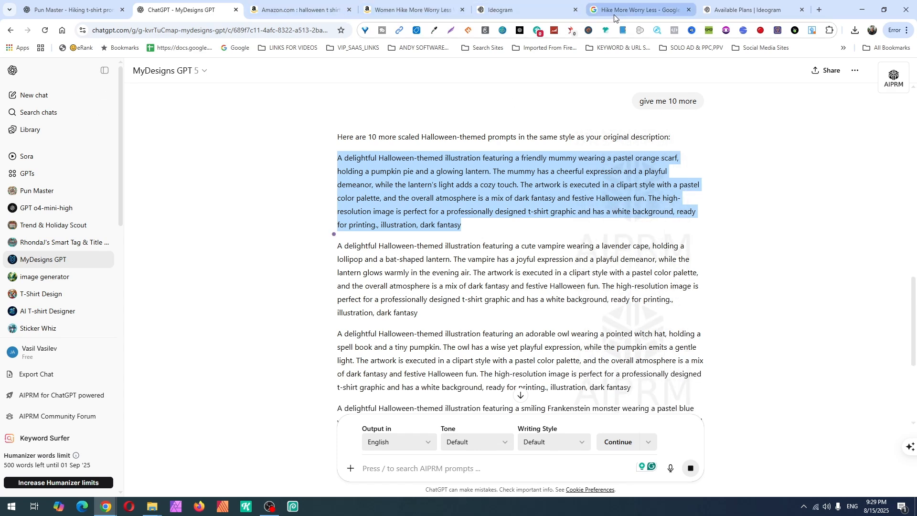
left_click(549, 18)
left_click(544, 87)
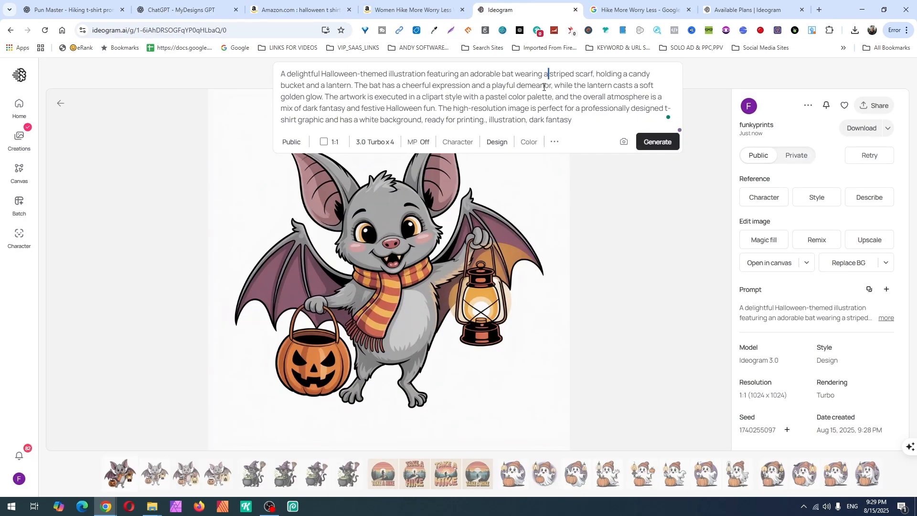
key("ctrl+a")
key("ctrl+v")
left_click(666, 144)
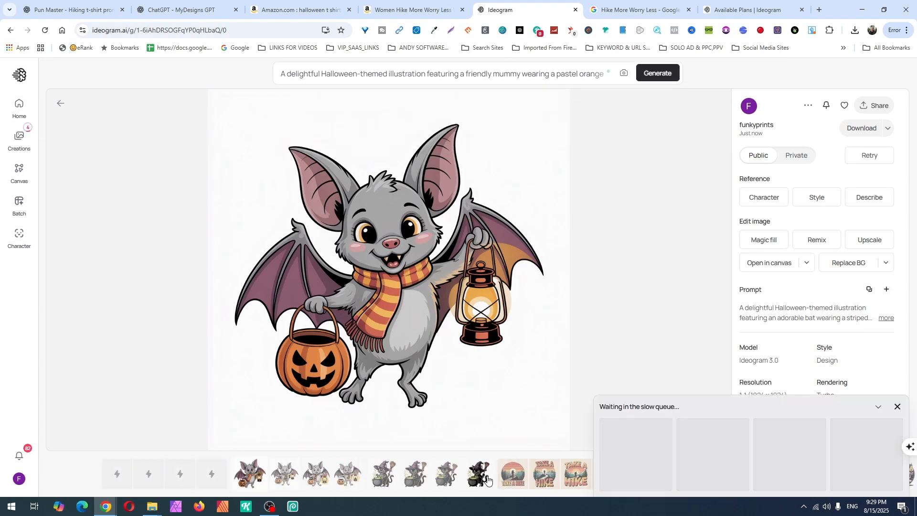
Look through the black cat, "Take a Hike" and bat designs at full size while the mummy images generate
left_click(415, 475)
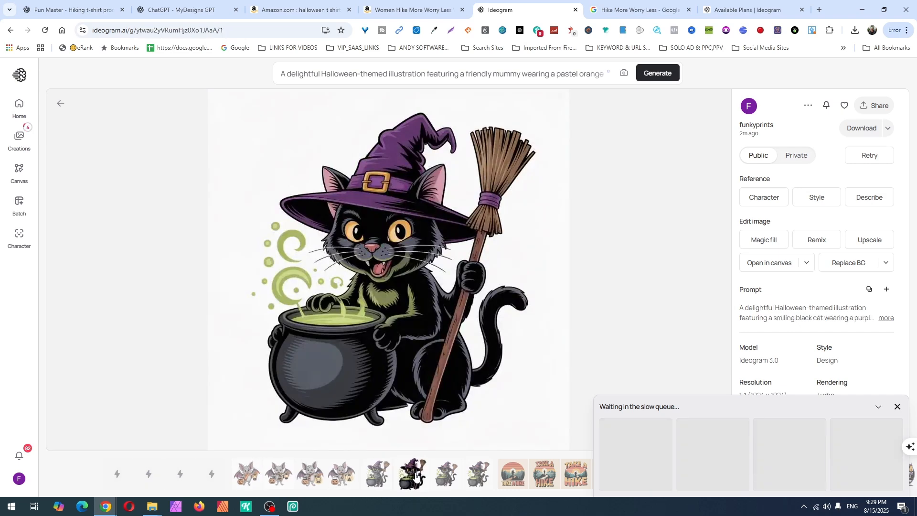
key("Right")
key("Right")
key("Right")
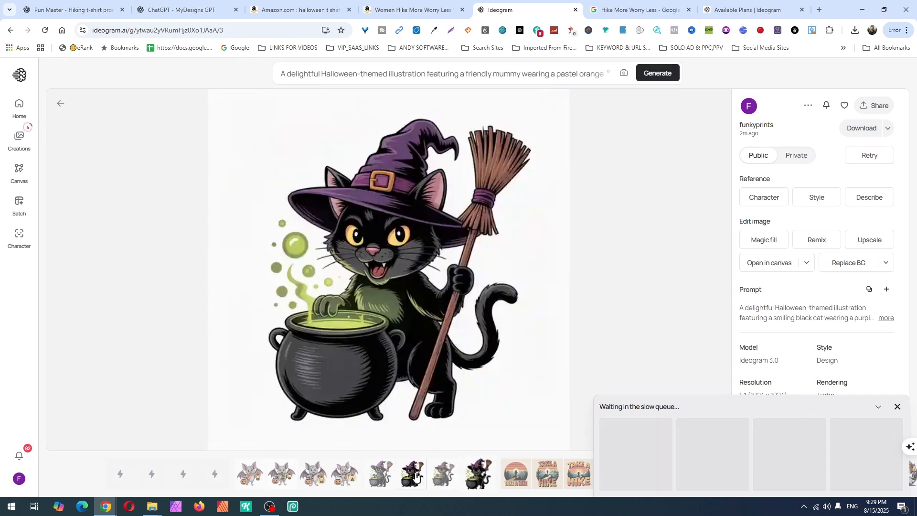
key("Right")
key("Right")
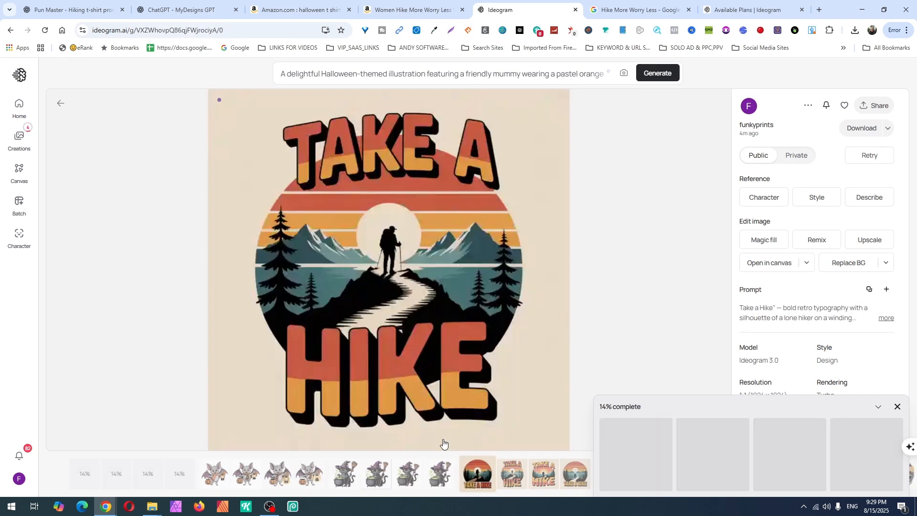
key("Left")
key("Left")
key("Left")
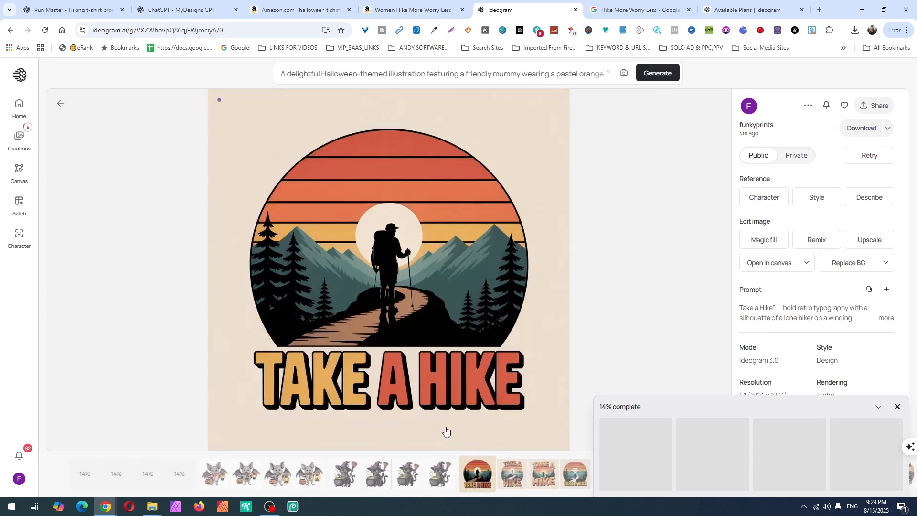
key("Left")
key("Left")
key("Left")
key("Left")
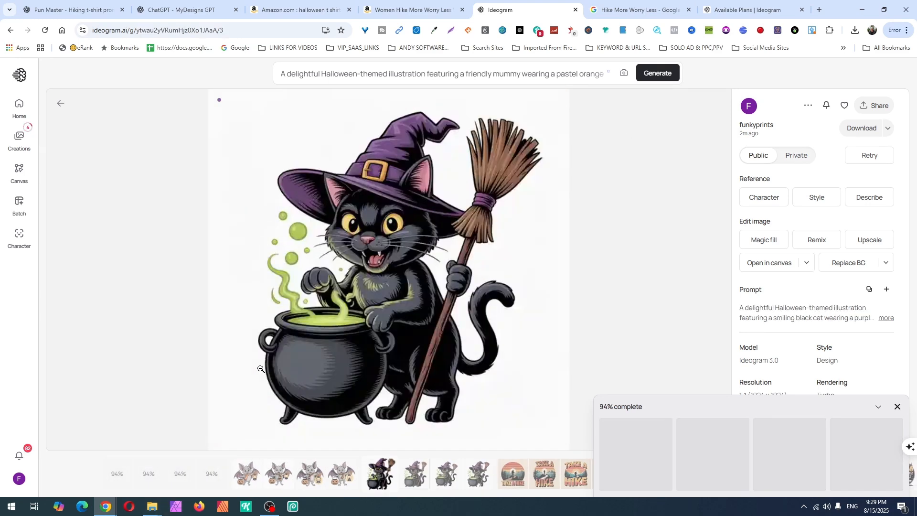
key("Left")
key("Left")
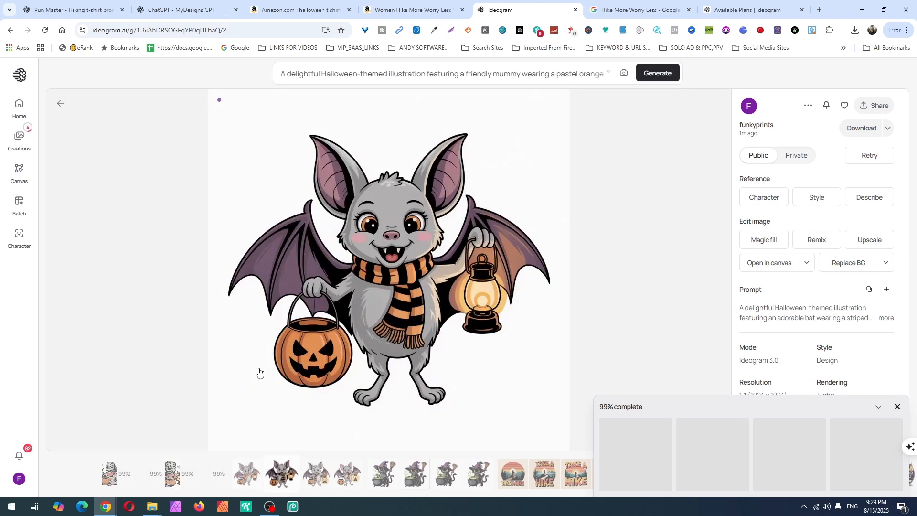
Open the newly generated mummy designs and view several variations at full size
left_click(119, 481)
left_click(121, 468)
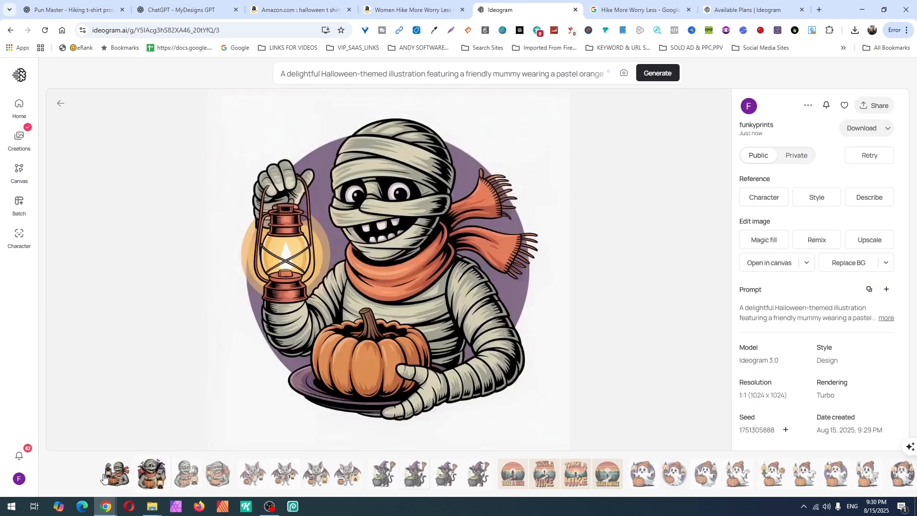
left_click(185, 480)
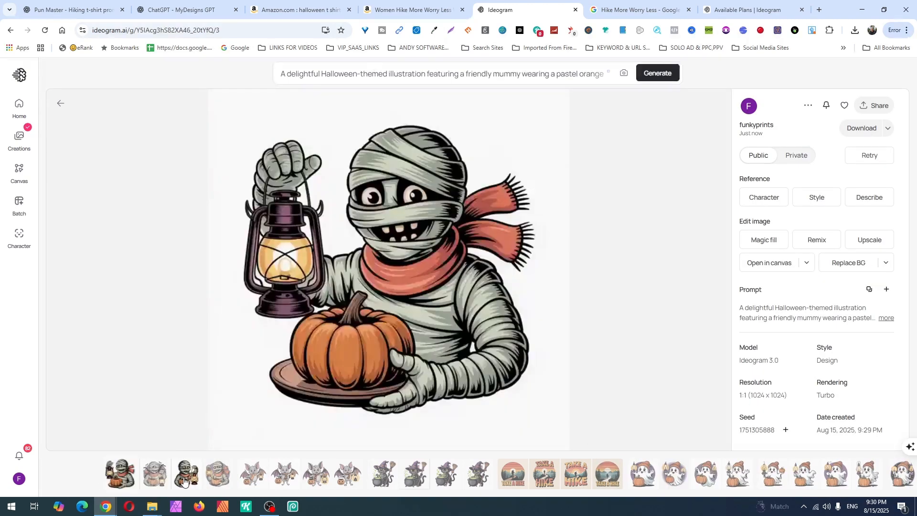
key("Right")
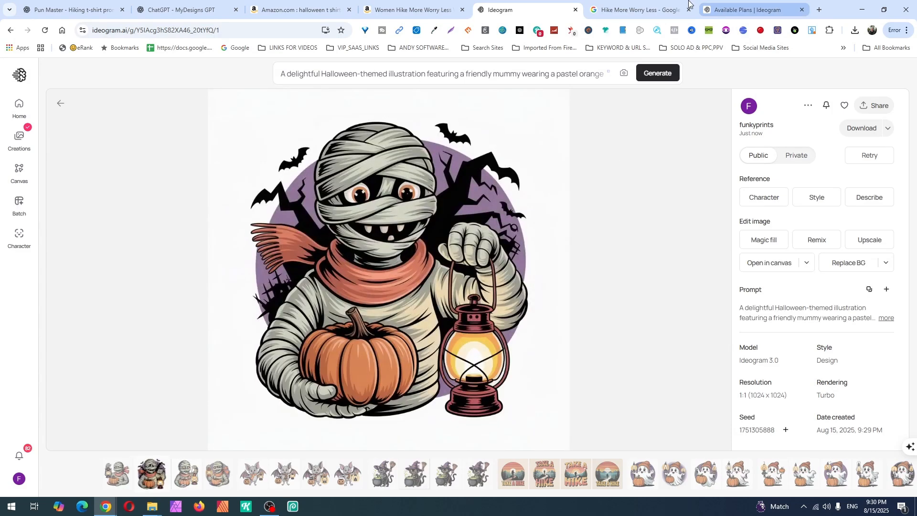
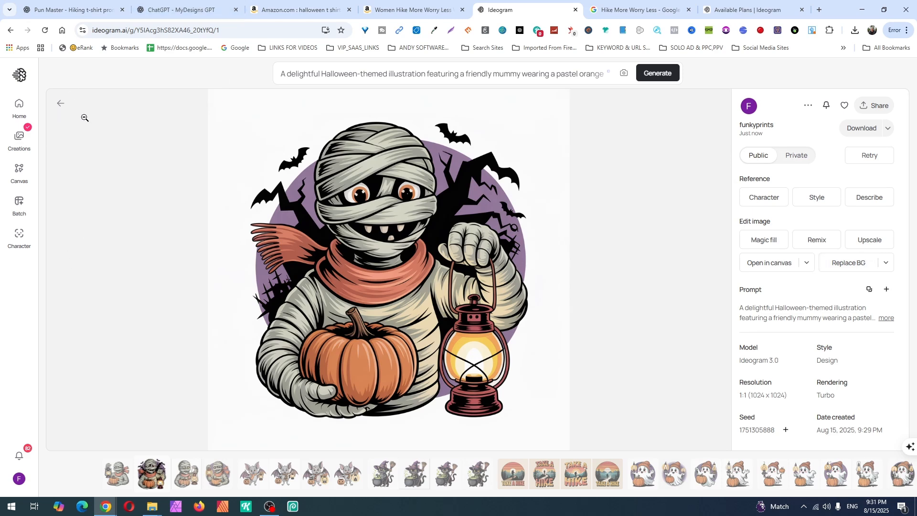
Return to the creations gallery and expand the mummy prompt to view its full text and generation settings
left_click(21, 150)
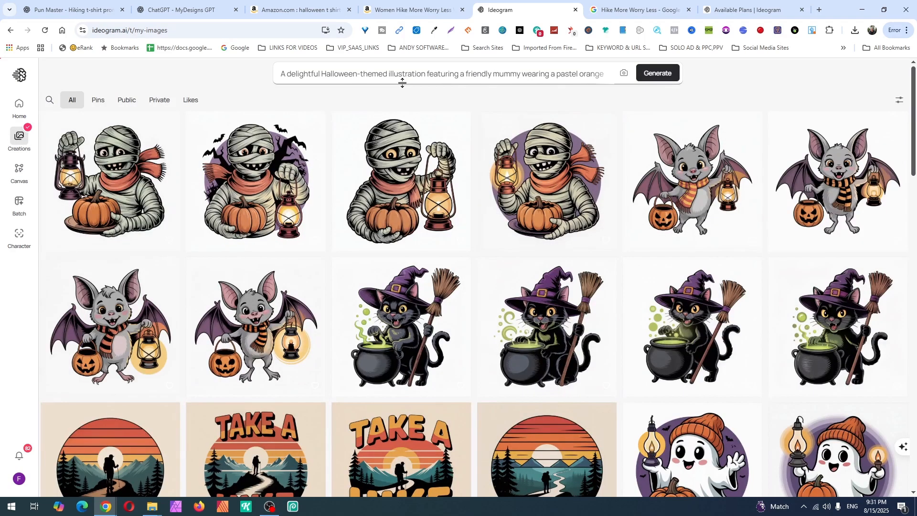
left_click(404, 82)
double_click(403, 76)
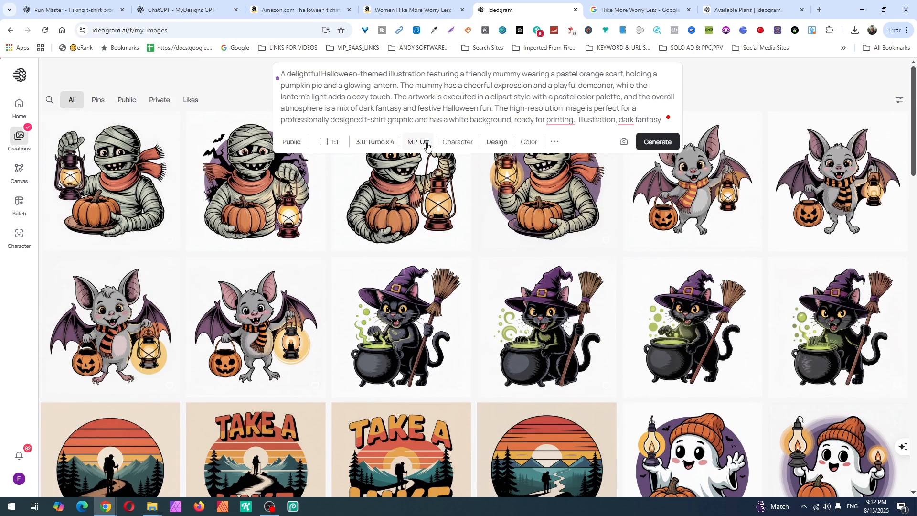
Switch to the MyDesigns GPT chat in ChatGPT and review the scaled Halloween prompts back to the original request
left_click(206, 10)
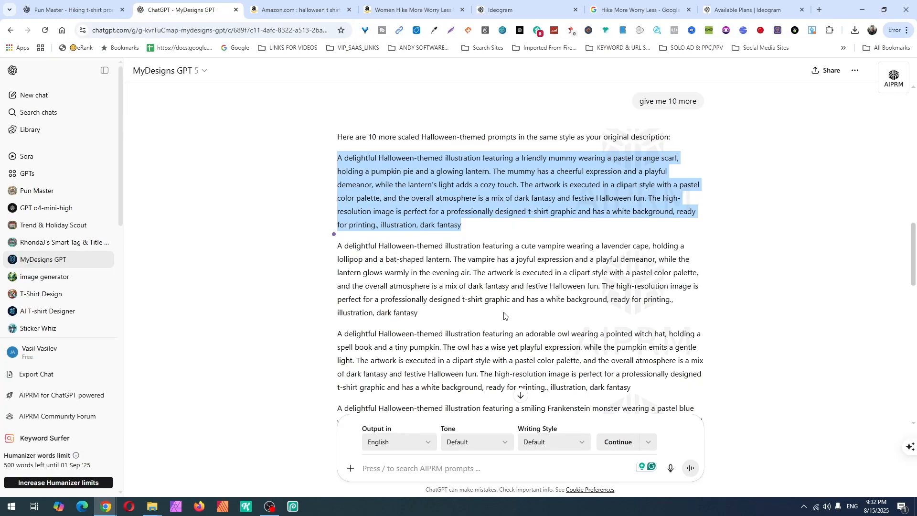
scroll(504, 315, "down", 15)
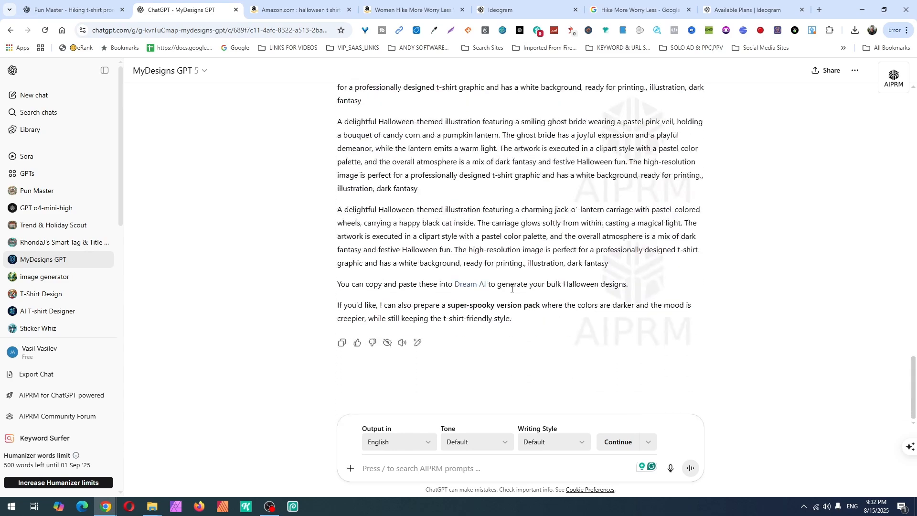
scroll(511, 288, "up", 10)
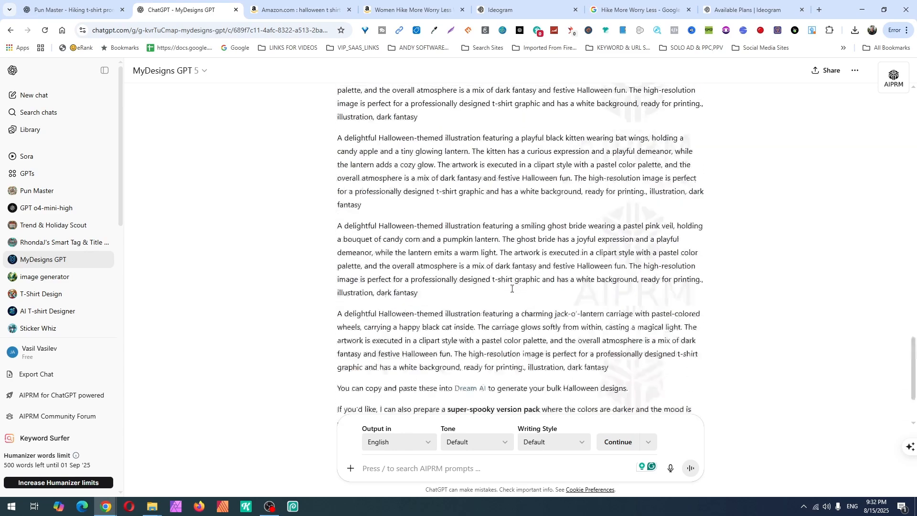
scroll(512, 288, "up", 10)
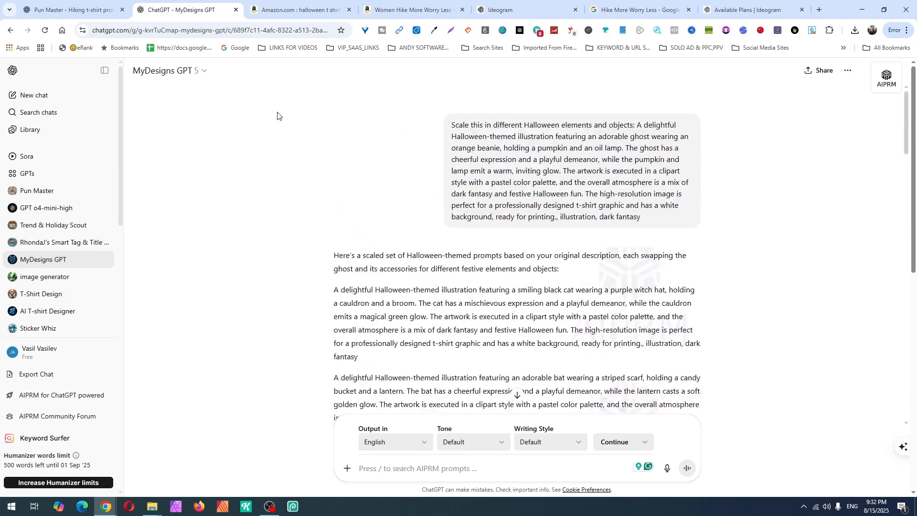
Revisit the Pun Master hiking prompts, Amazon's Halloween t-shirt results for women, and the Hike More Worry Less shirt listing
left_click(84, 10)
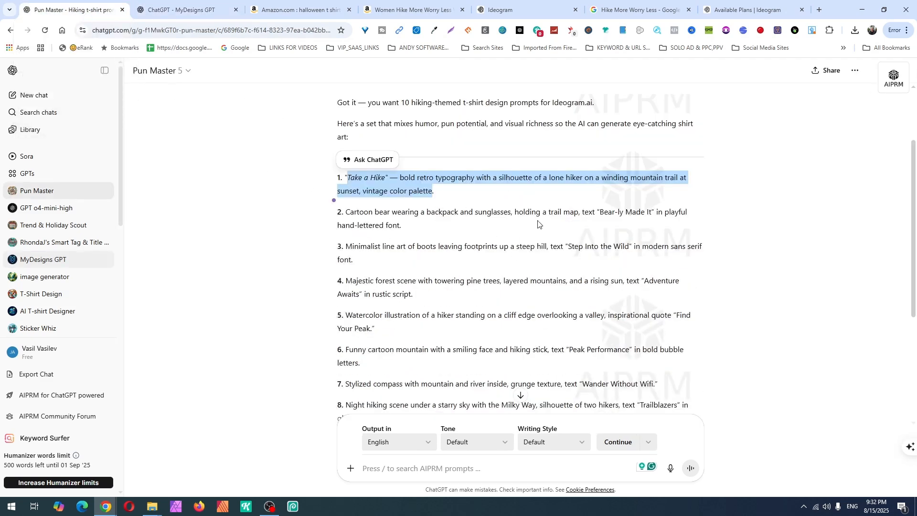
left_click(298, 11)
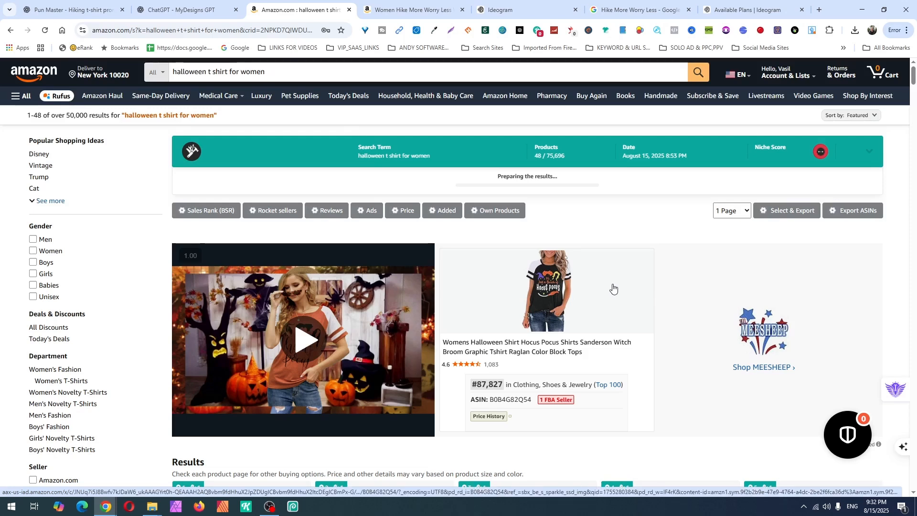
key("ctrl+Tab")
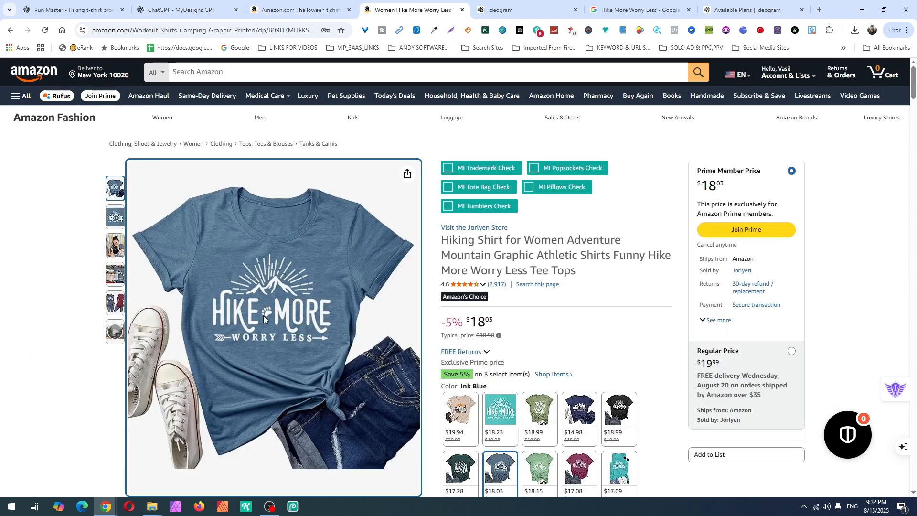
Switch back to Ideogram and review the ghost and "Hike More Worry Less" designs in the creations gallery
left_click(510, 18)
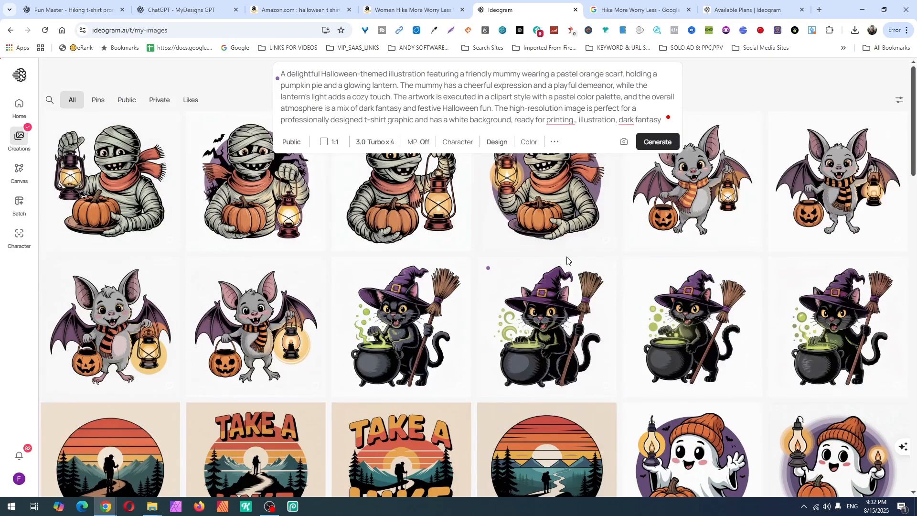
scroll(732, 337, "down", 10)
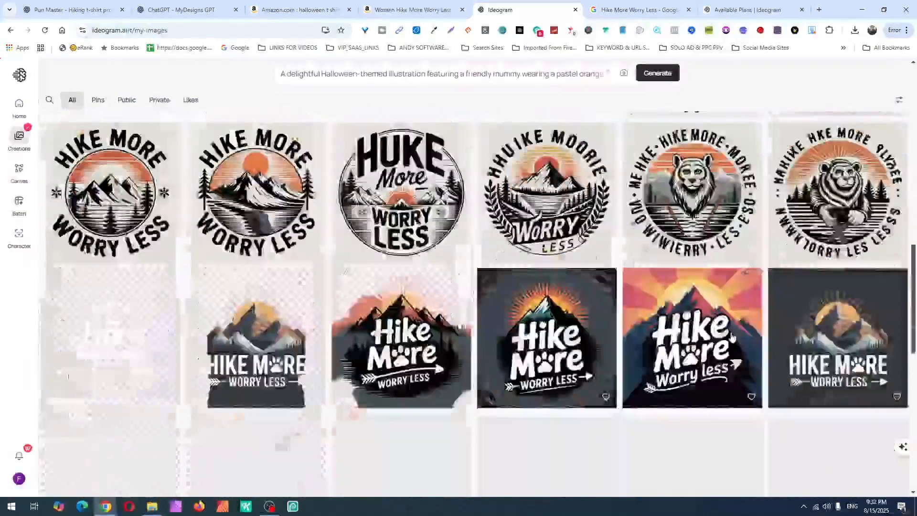
scroll(732, 337, "up", 4)
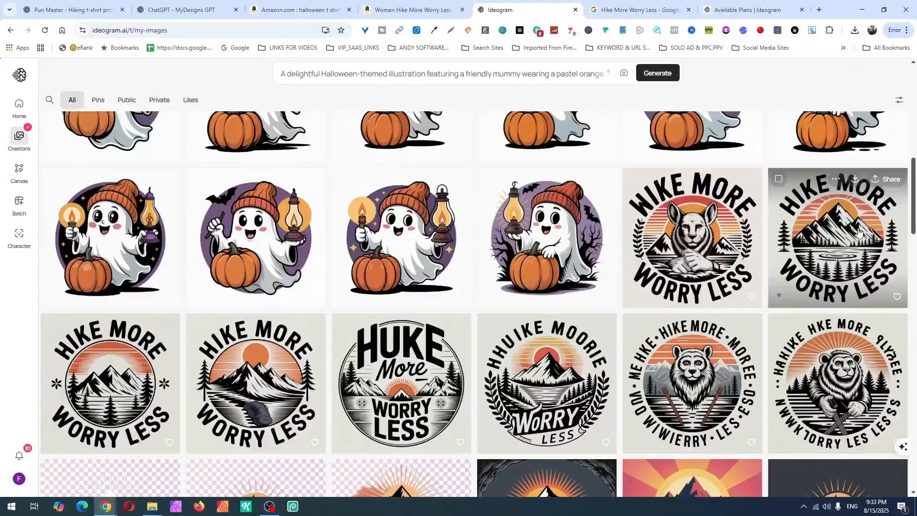
scroll(807, 247, "down", 2)
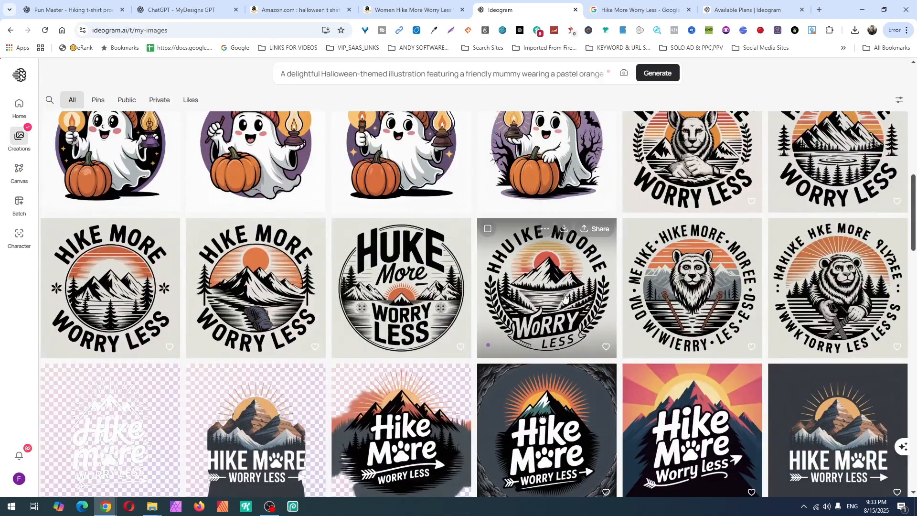
scroll(638, 292, "down", 4)
scroll(638, 292, "up", 15)
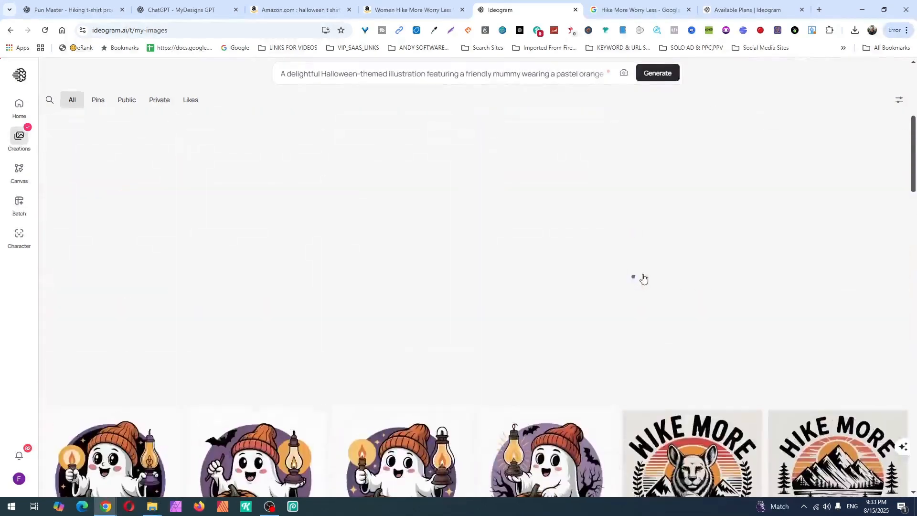